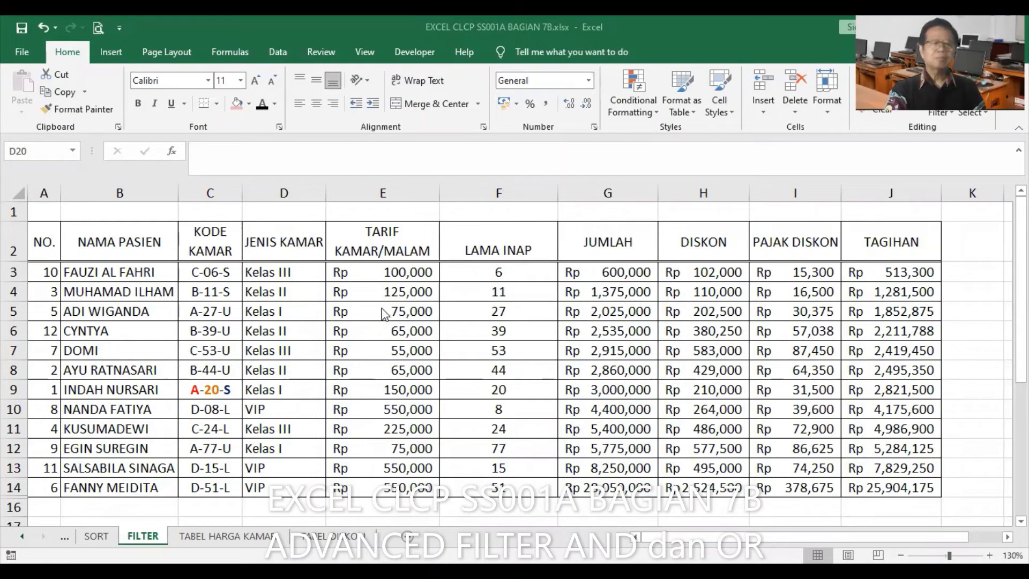
Check the room rate lookup formula, then select the TAGIHAN header in J2.
left_click(372, 346)
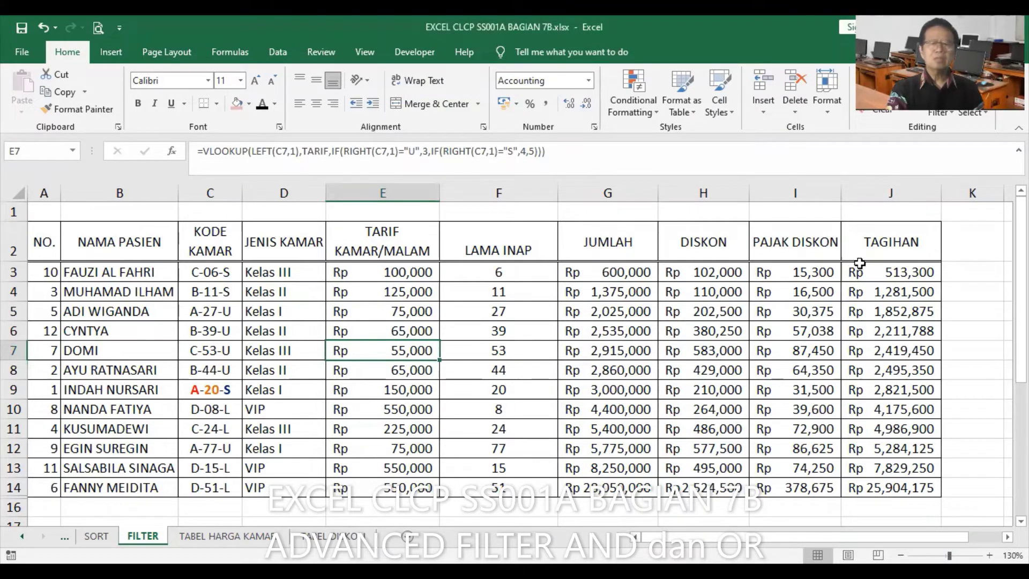
left_click(885, 248)
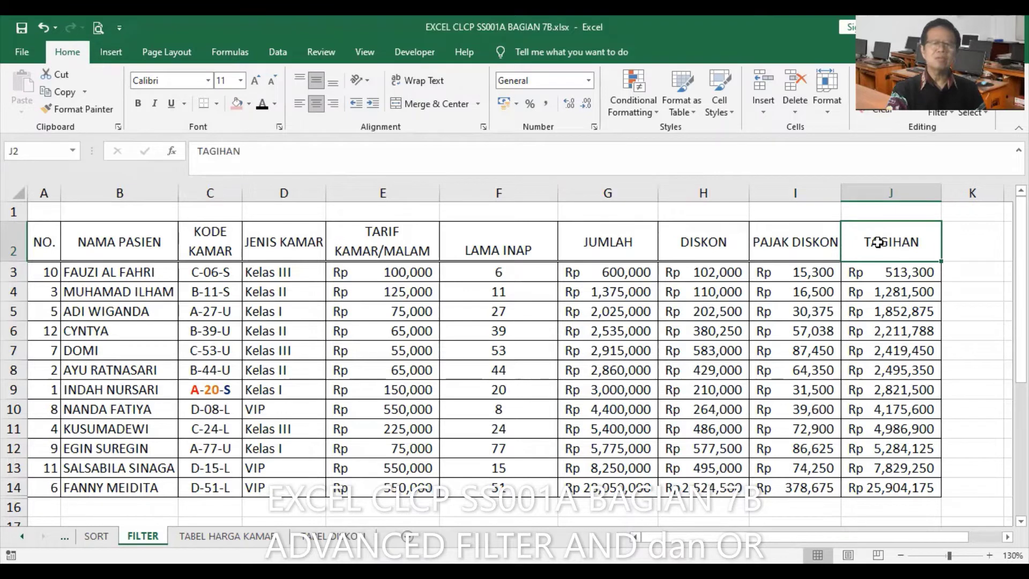
Copy the TAGIHAN header into cell D17 as the criteria heading.
left_click(58, 90)
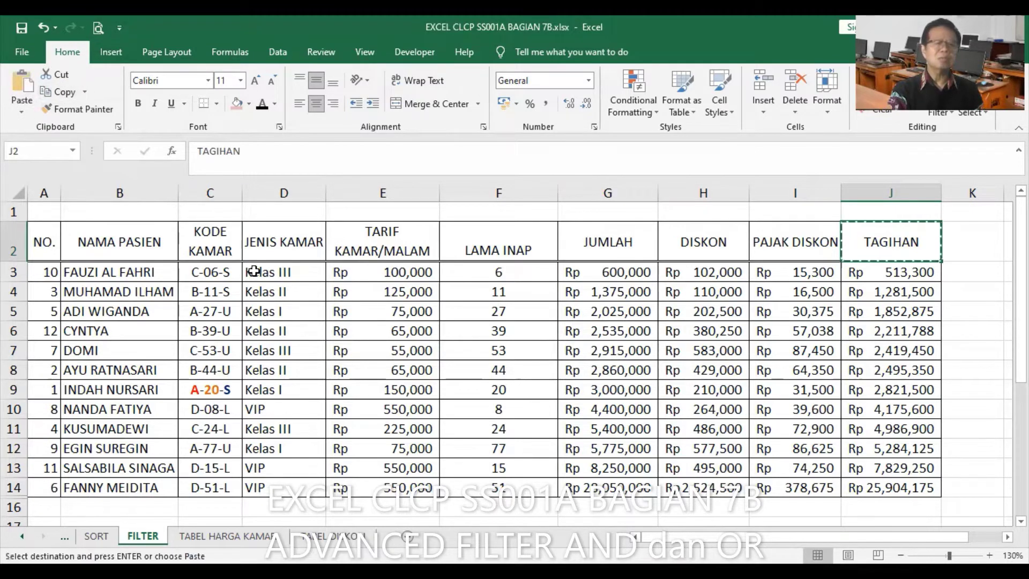
scroll(308, 460, "down", 1)
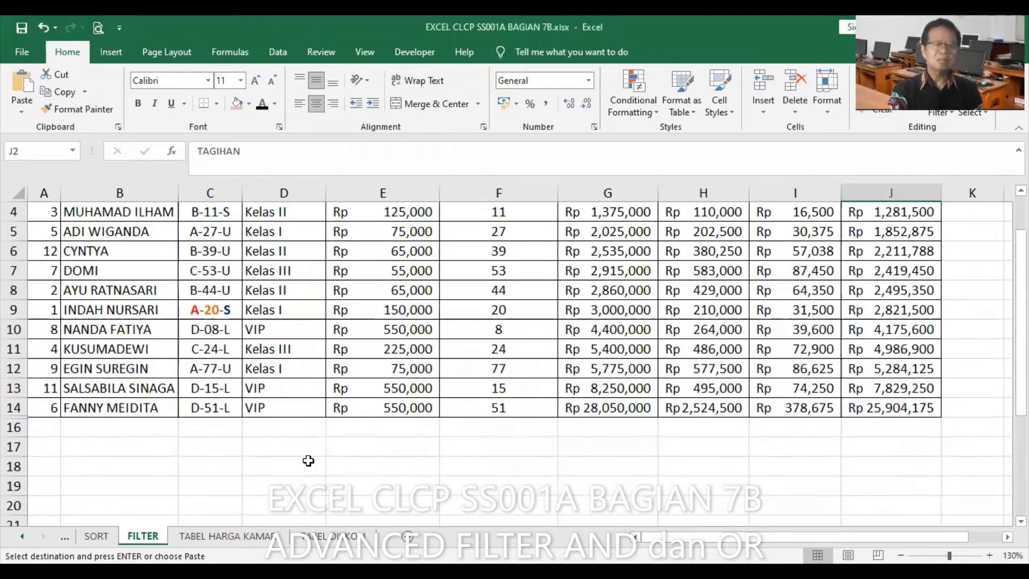
left_click(281, 446)
left_click(21, 83)
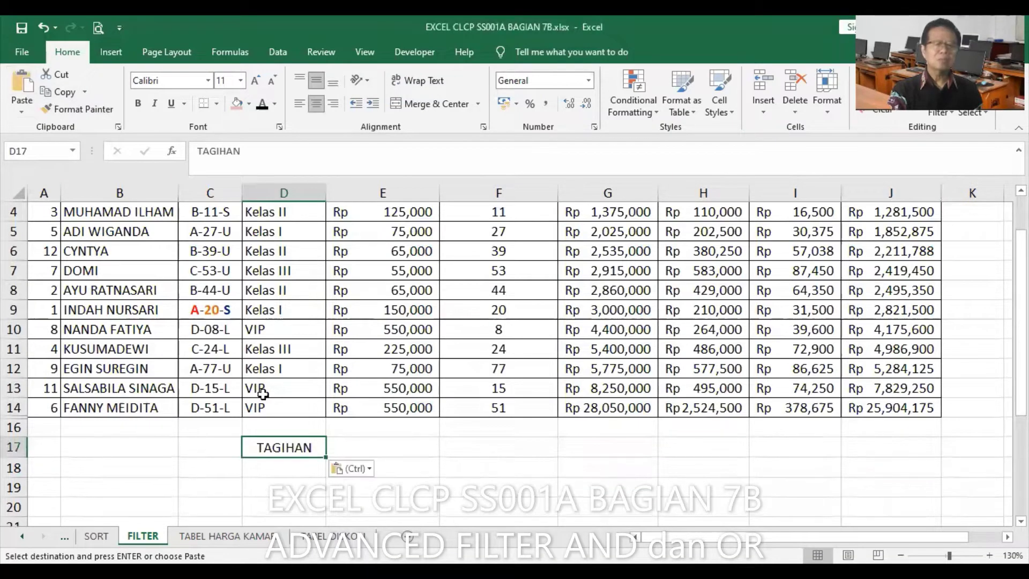
Enter the condition >5000000 in D18 and place the cursor inside the billing table.
left_click(287, 470)
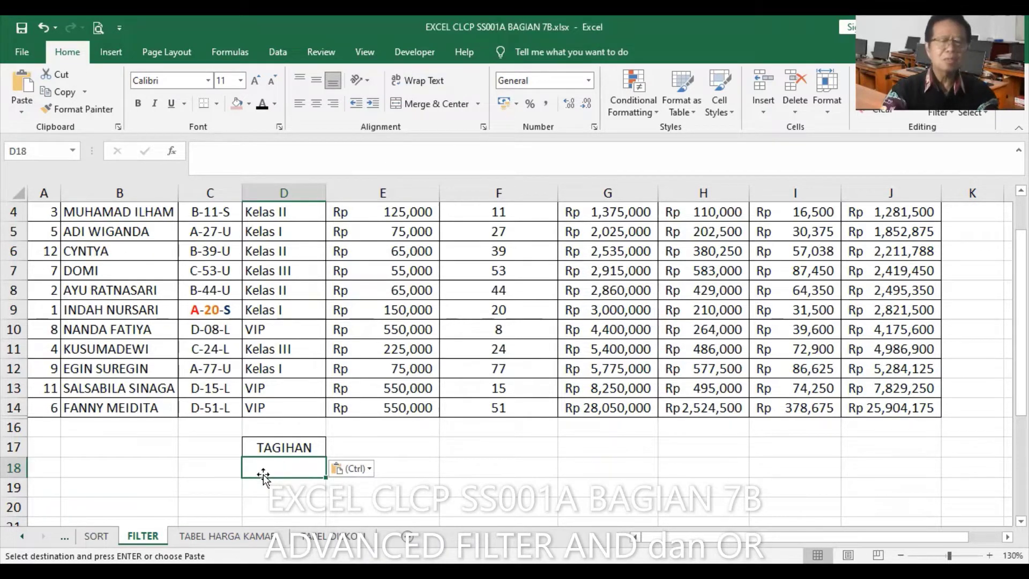
type(">50000")
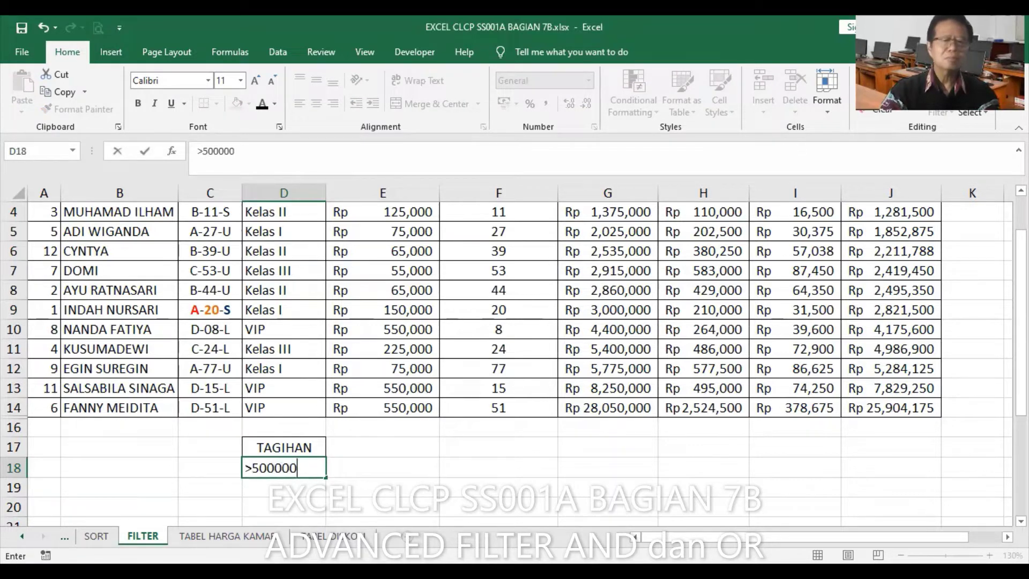
type("0")
key("Return")
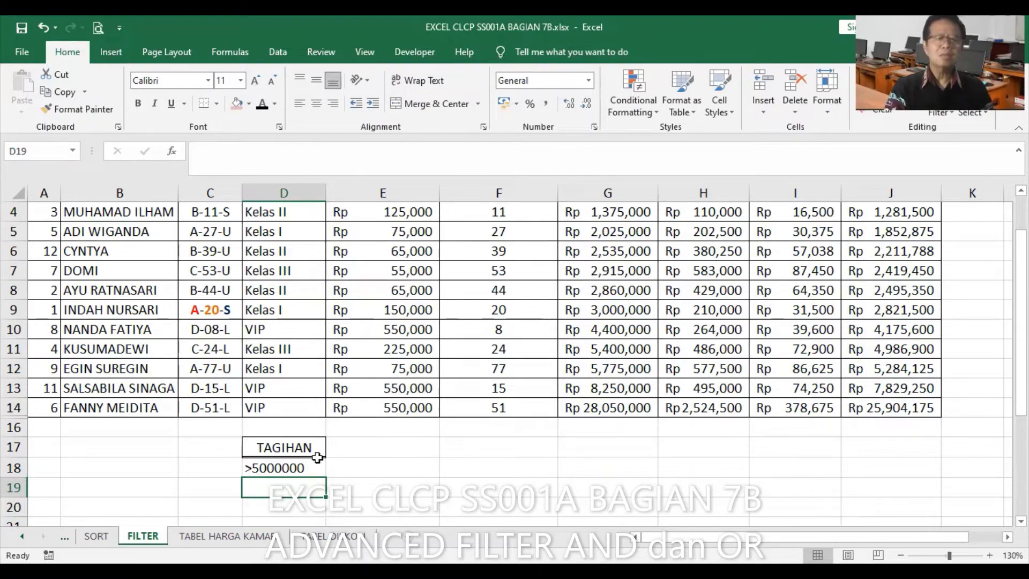
left_click(274, 308)
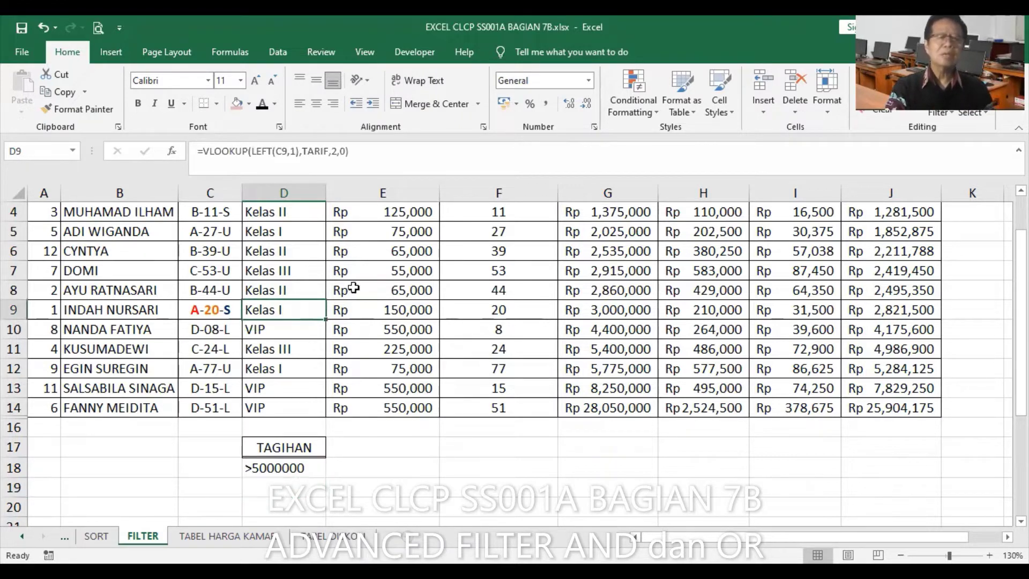
Run Advanced Filter with criteria D17:D18, copying bills over 5000000 to A19.
left_click(278, 52)
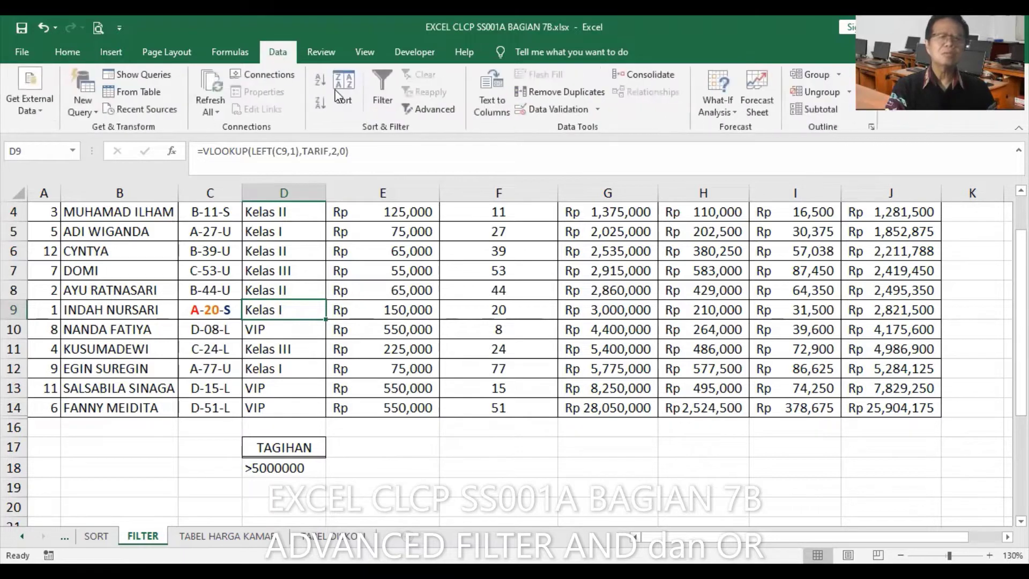
left_click(416, 105)
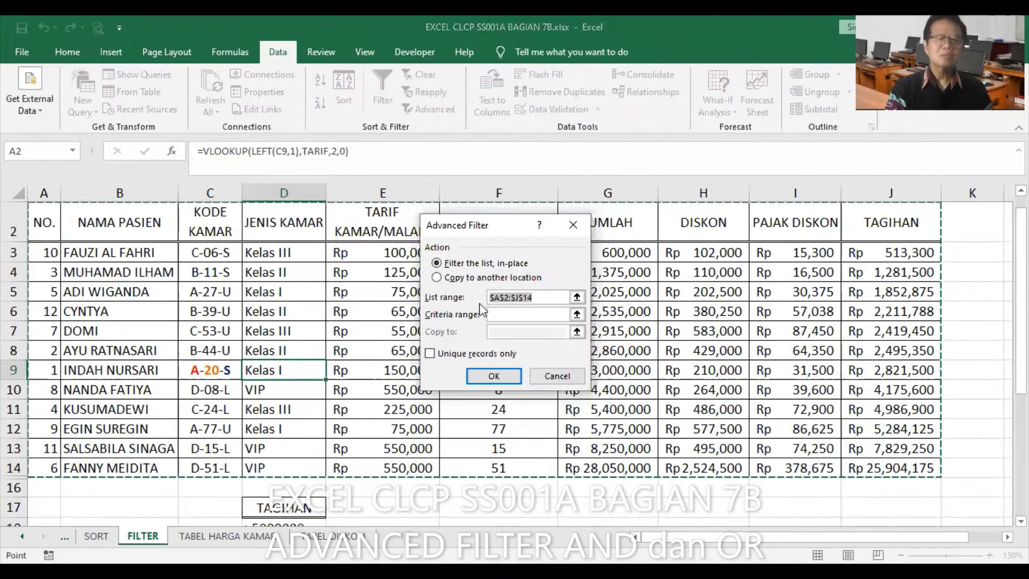
left_click(437, 277)
left_click(517, 315)
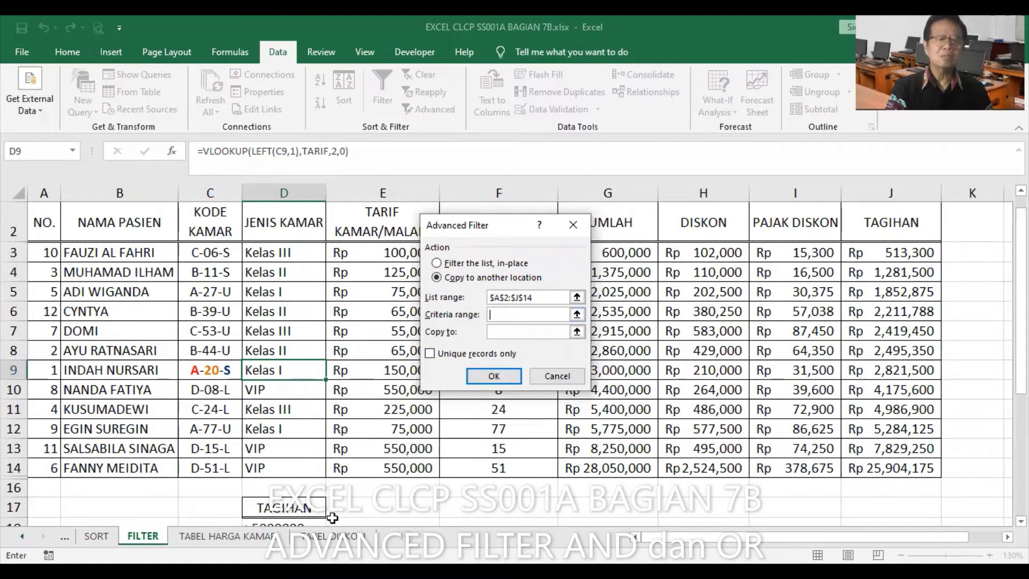
scroll(321, 489, "down", 1)
left_click(293, 428)
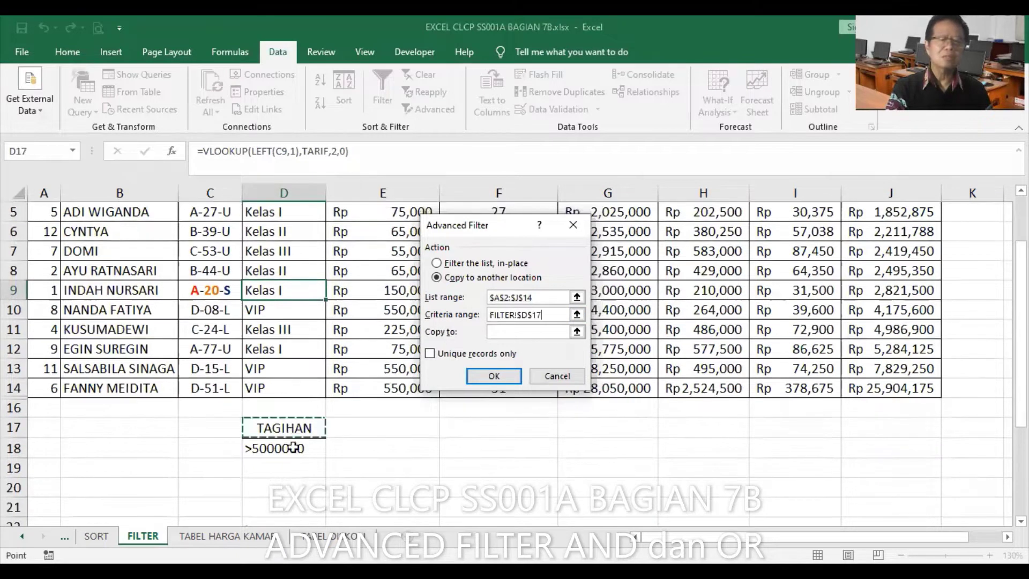
left_click_drag(294, 428, 294, 447)
left_click(514, 331)
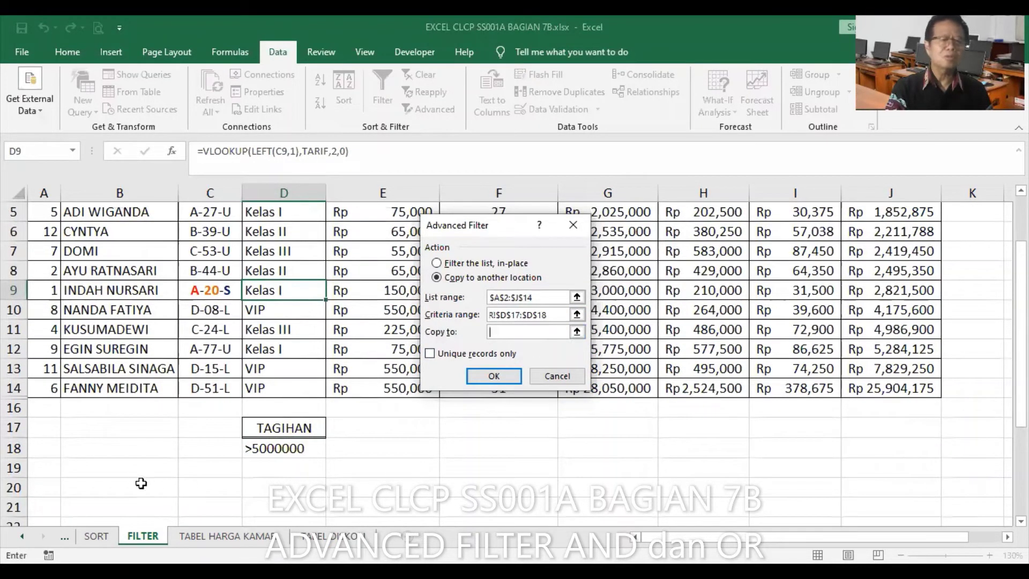
left_click(48, 466)
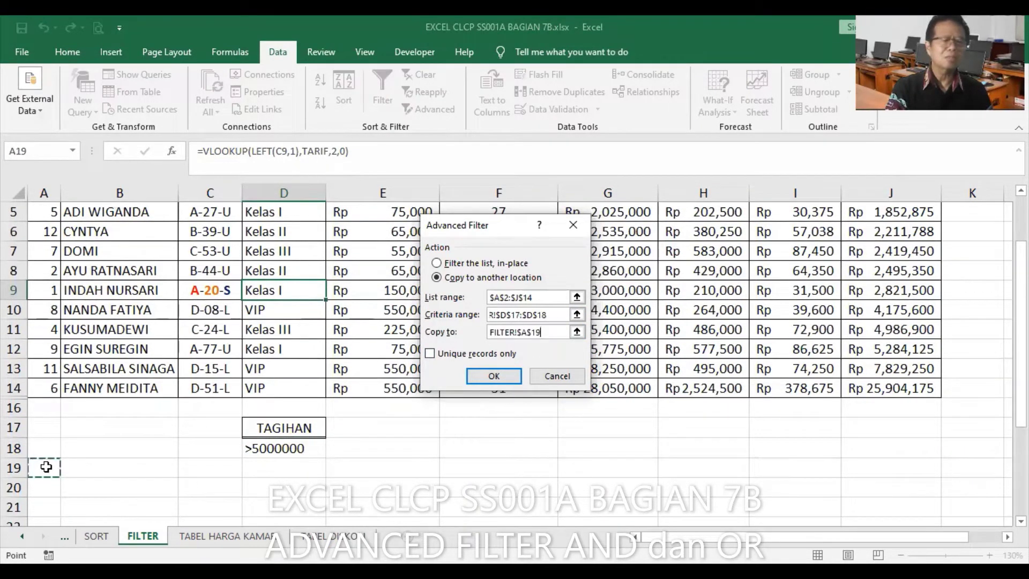
left_click(492, 378)
scroll(697, 364, "down", 1)
scroll(728, 368, "down", 1)
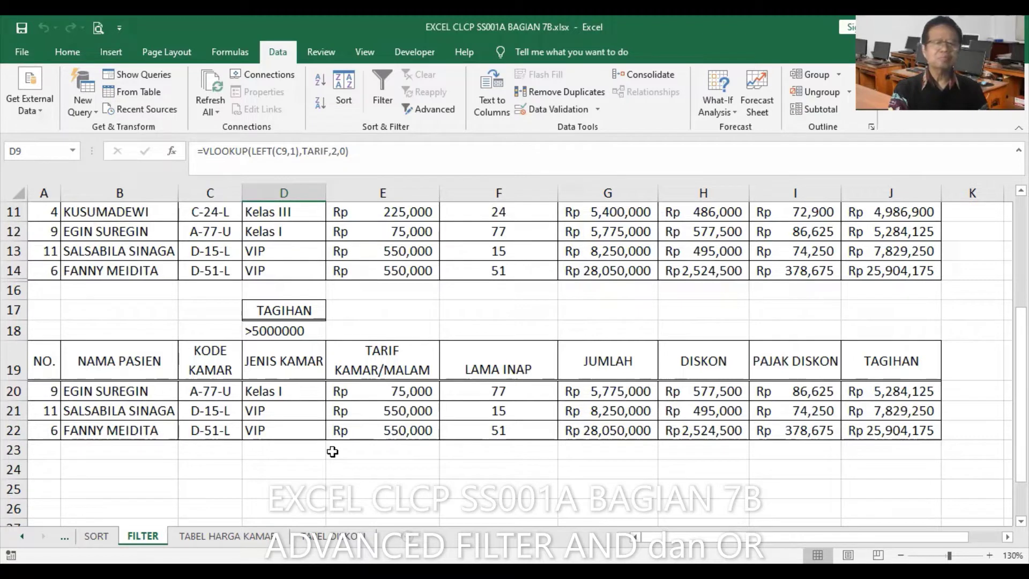
Copy the JENIS KAMAR header and a VIP value from the results into D25:D26.
left_click(281, 468)
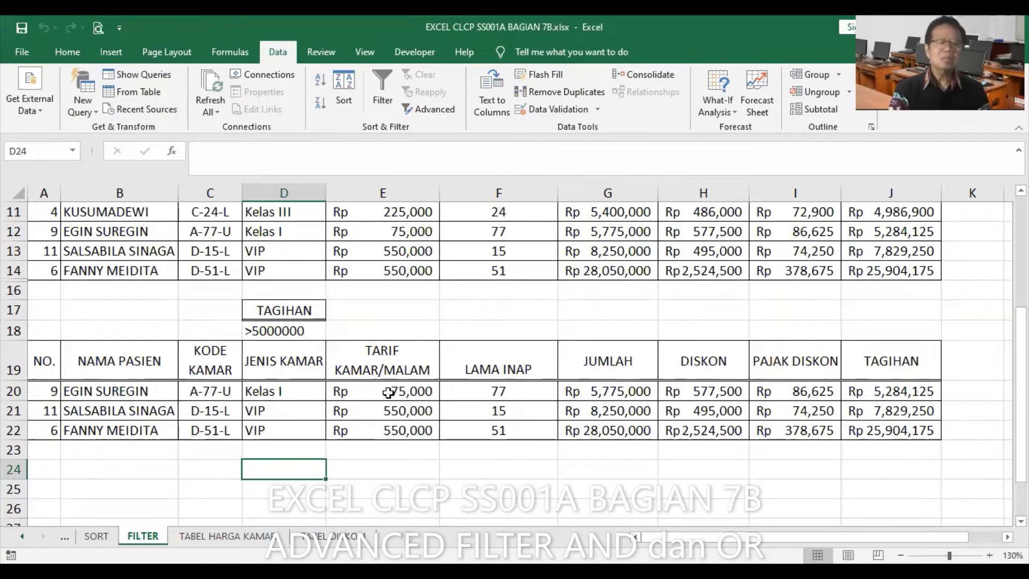
scroll(353, 396, "up", 1)
left_click(303, 422)
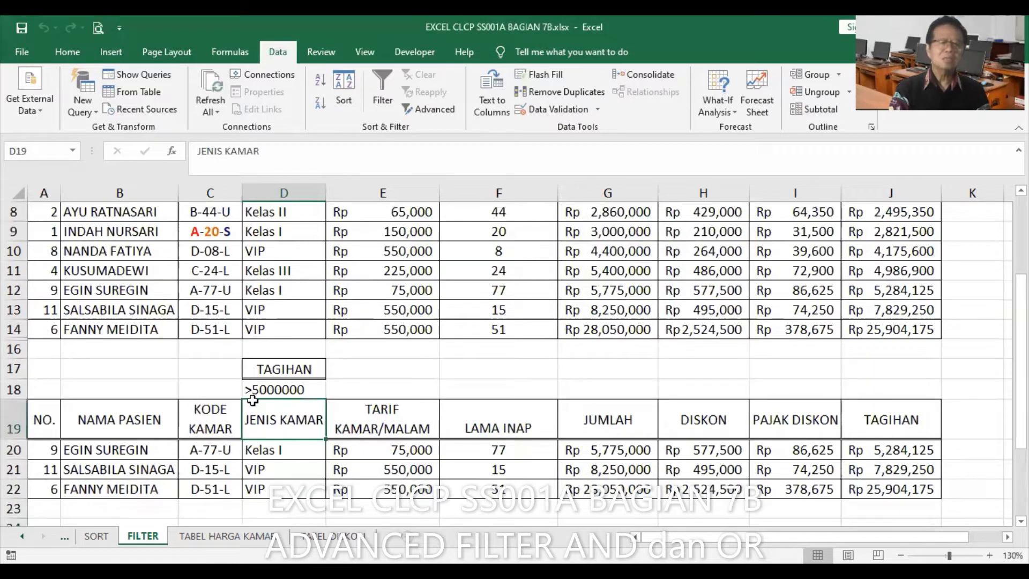
left_click(73, 50)
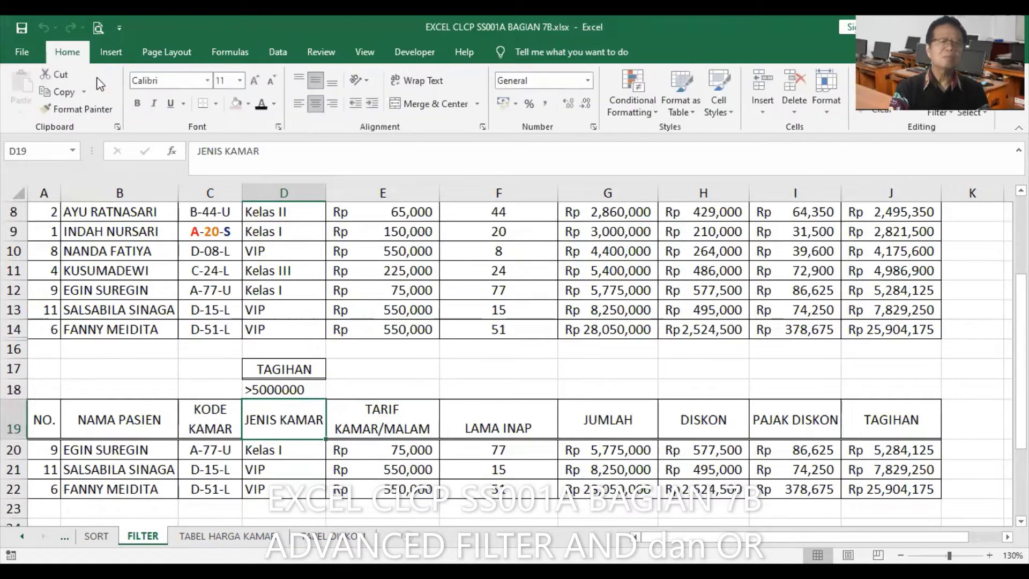
scroll(290, 407, "down", 2)
left_click(290, 407)
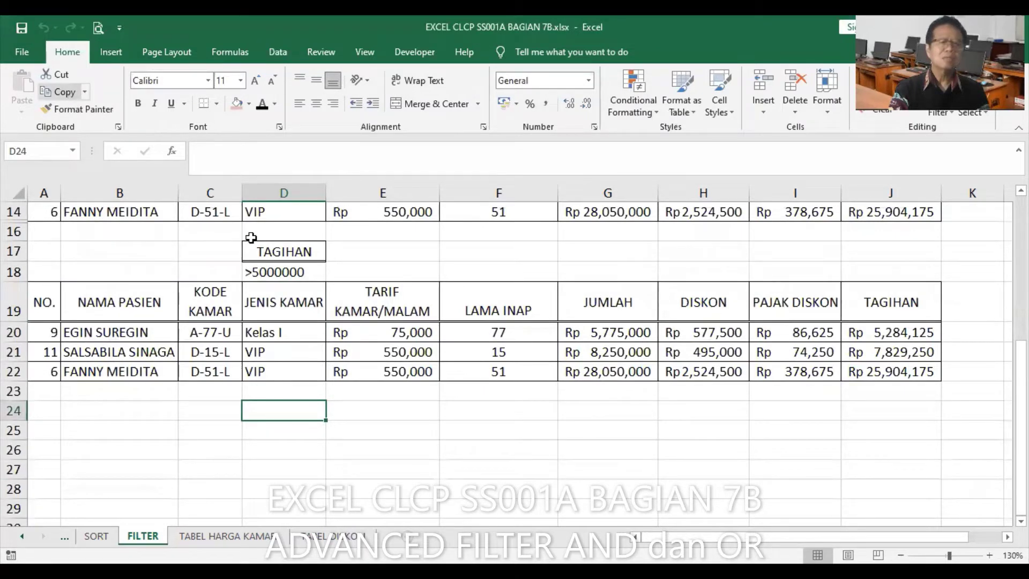
left_click(296, 308)
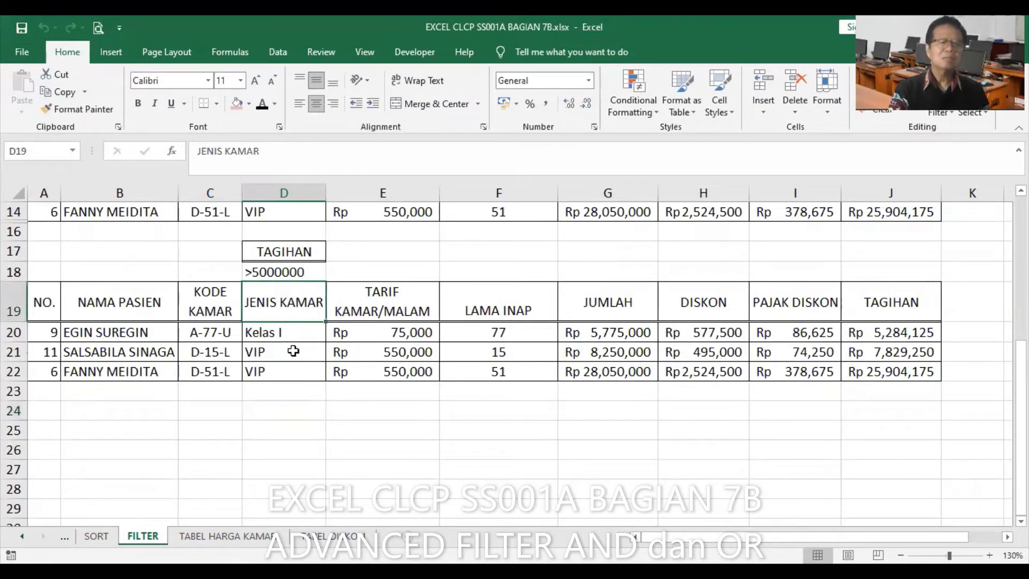
left_click(290, 374, "ctrl")
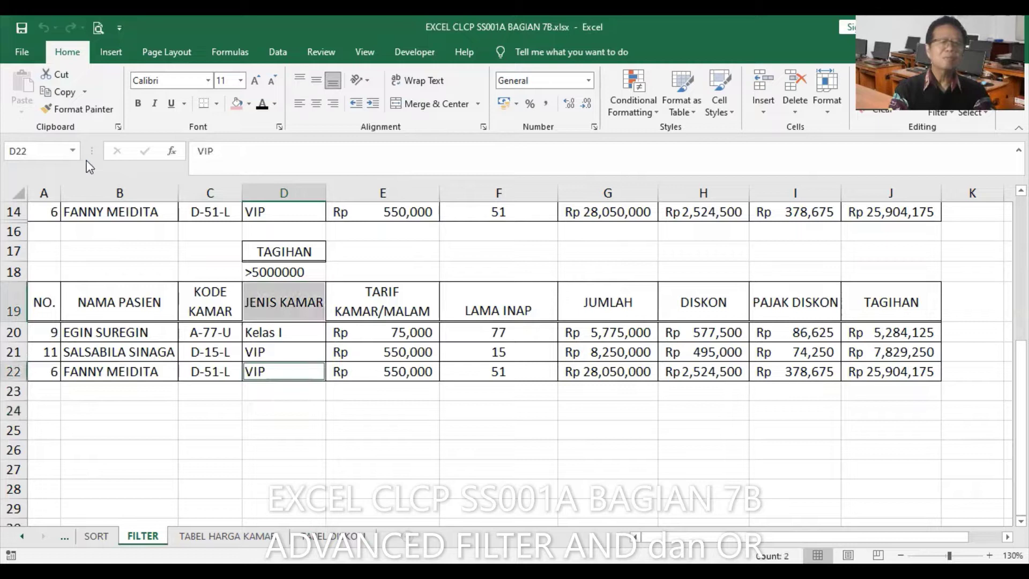
left_click(60, 91)
left_click(270, 418)
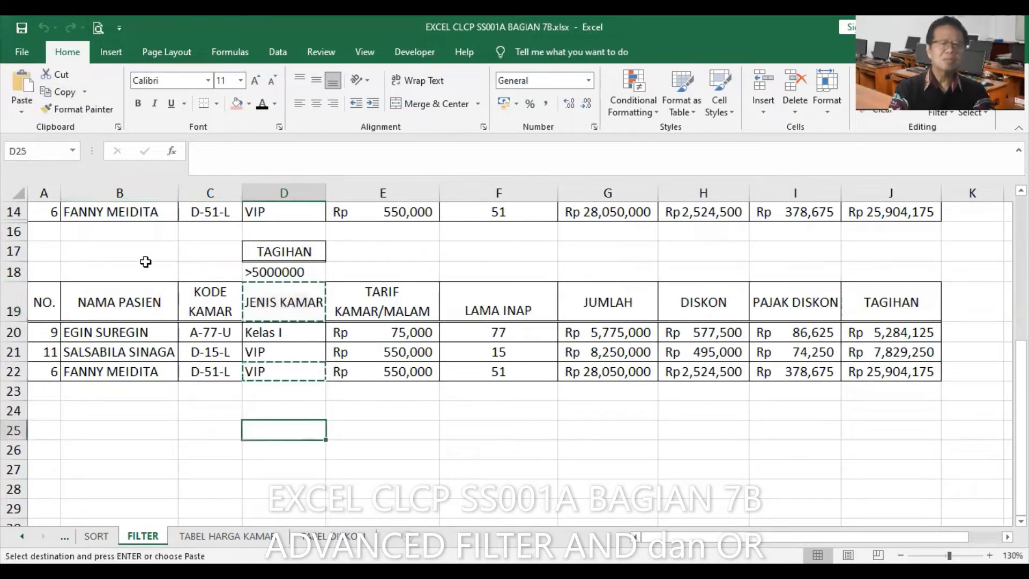
left_click(22, 81)
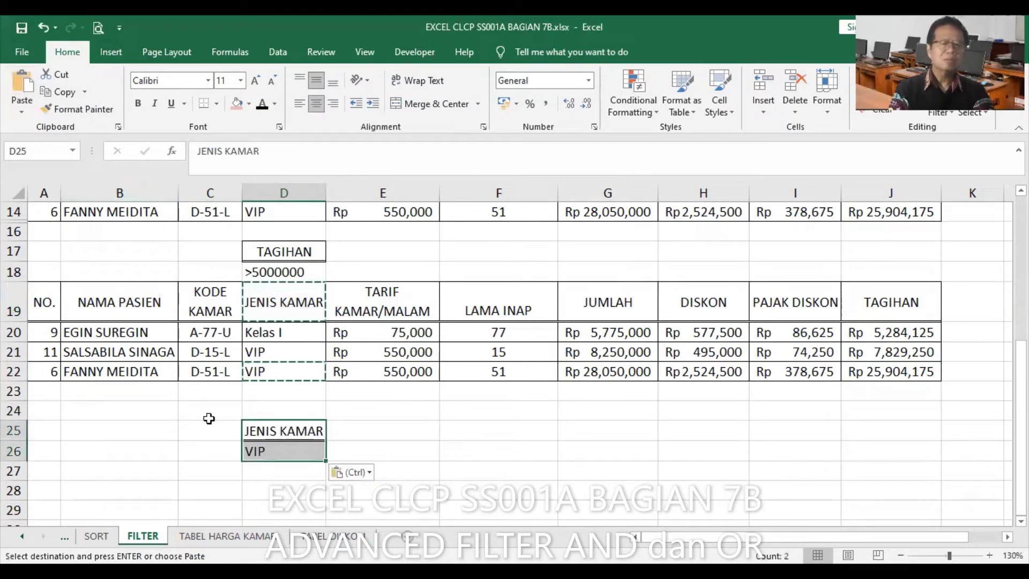
Fill cell A27 pink and put the cursor back inside the billing table.
left_click(49, 472)
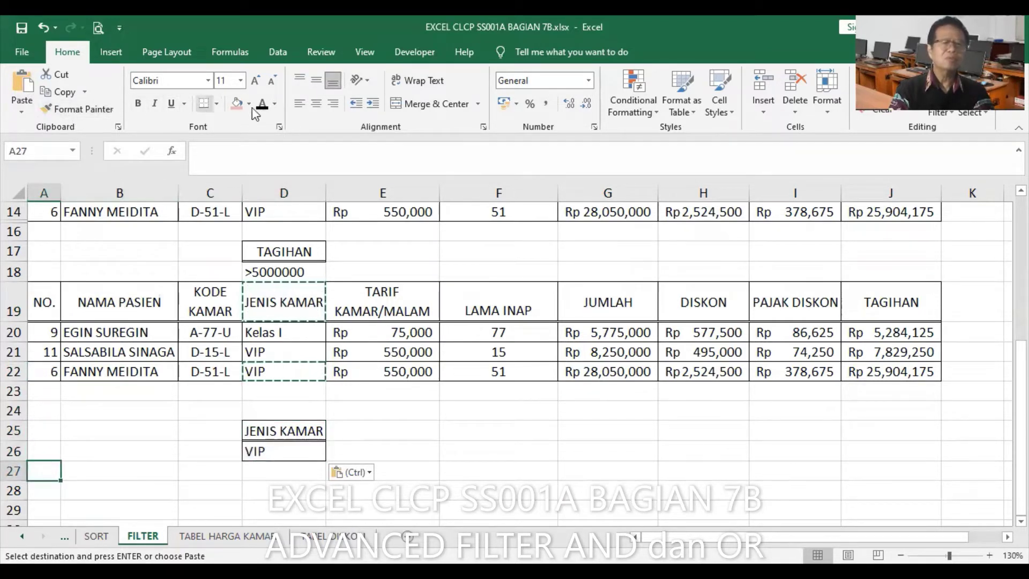
left_click(238, 104)
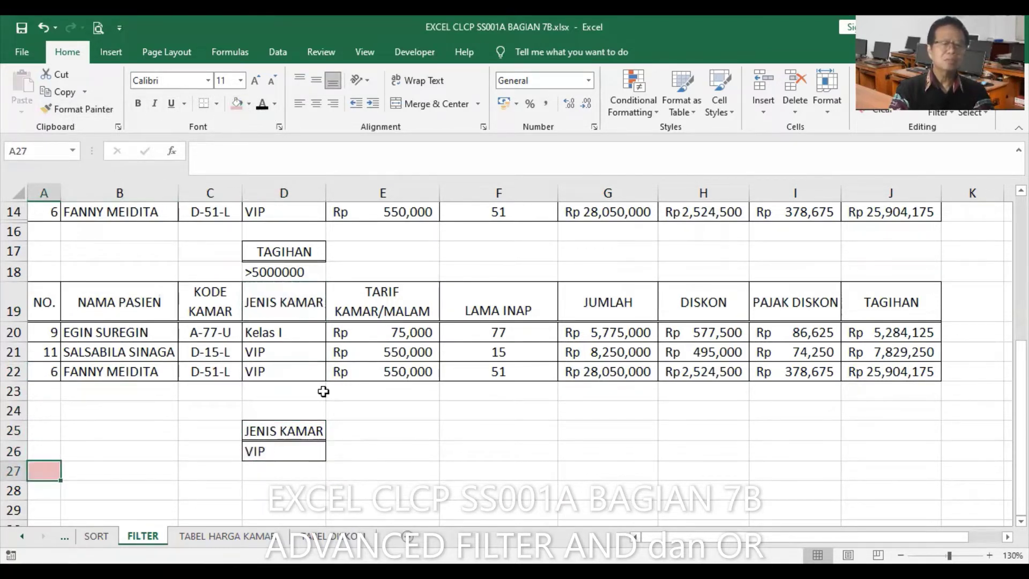
scroll(485, 268, "up", 2)
left_click(485, 267)
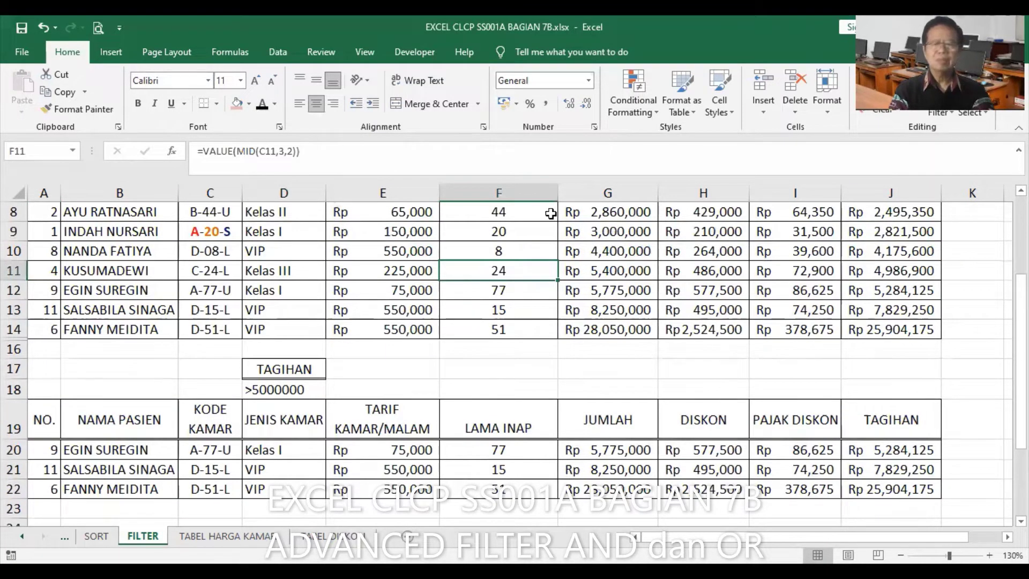
Open Advanced Filter set to copy elsewhere and clear the previous criteria and output ranges.
left_click(278, 53)
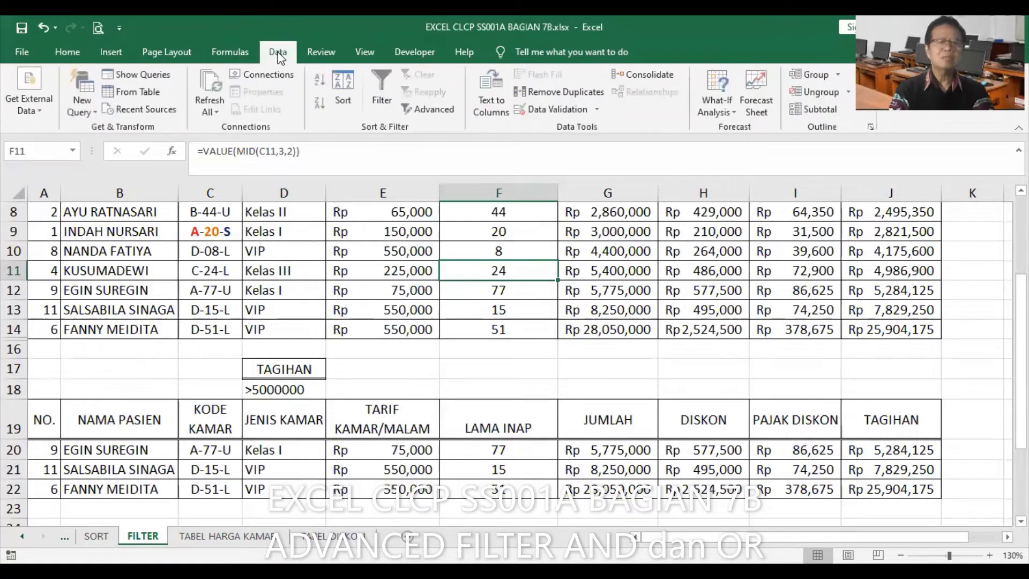
left_click(433, 110)
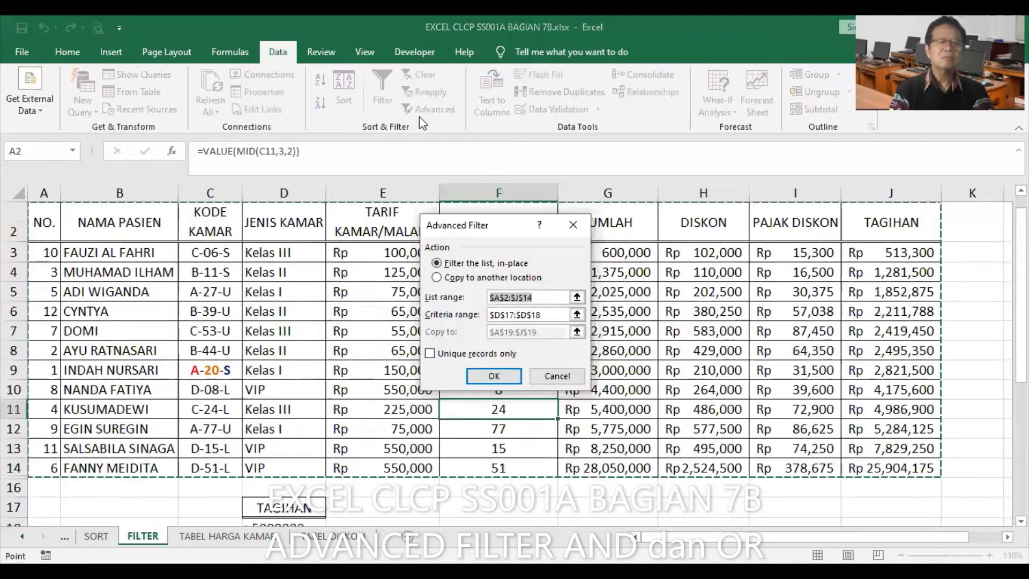
left_click(455, 277)
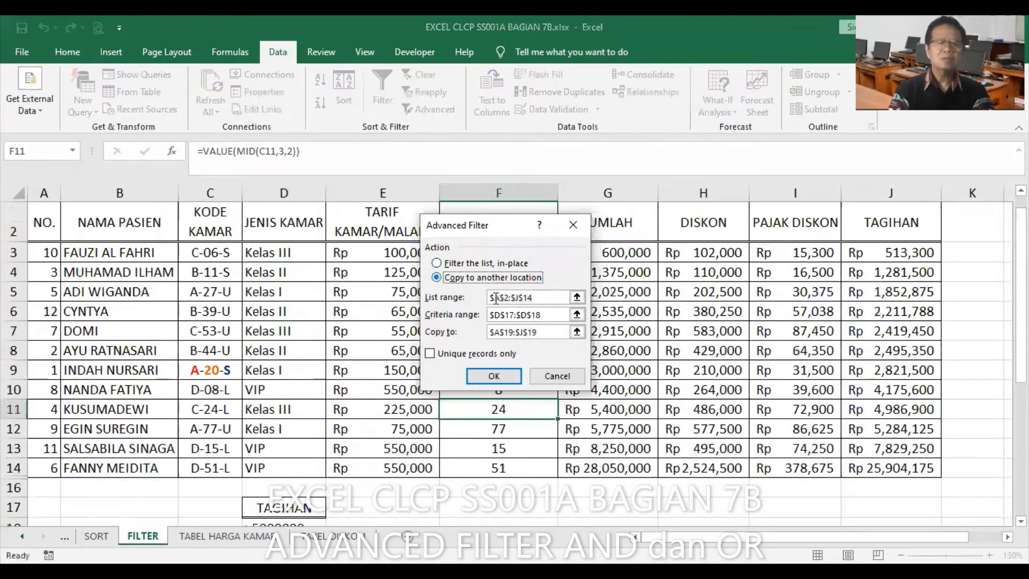
left_click(552, 318)
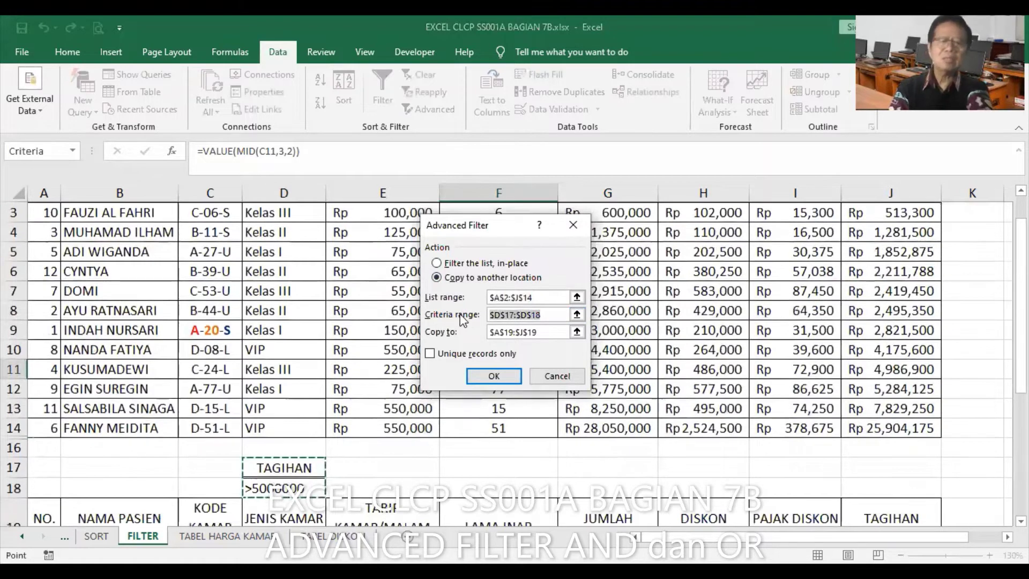
key("BackSpace")
left_click_drag(550, 332, 474, 333)
key("BackSpace")
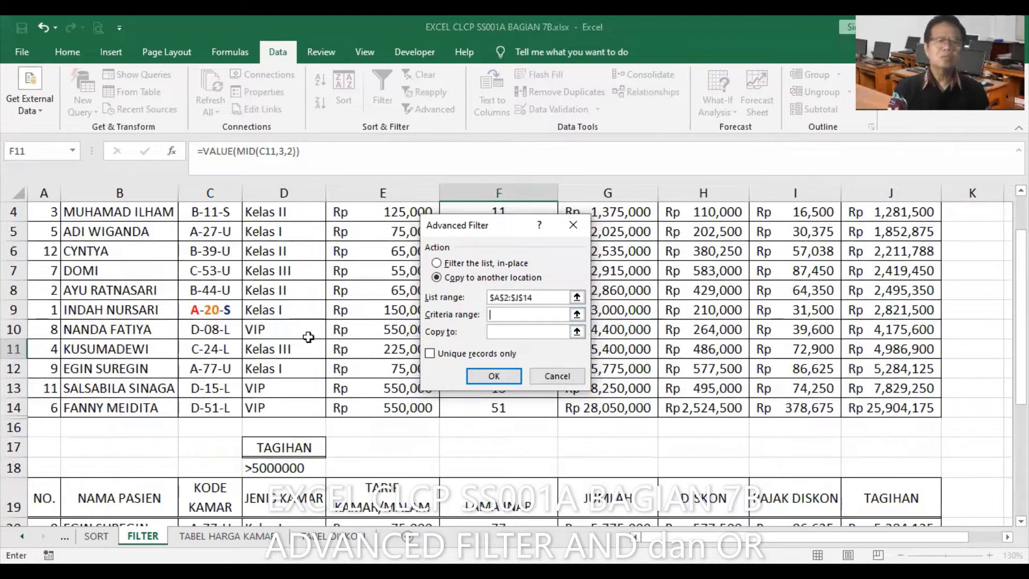
Set criteria D25:D26 and output A27, then run the VIP room filter.
scroll(308, 338, "down", 1)
scroll(307, 458, "down", 2)
scroll(299, 454, "down", 1)
scroll(299, 454, "down", 1)
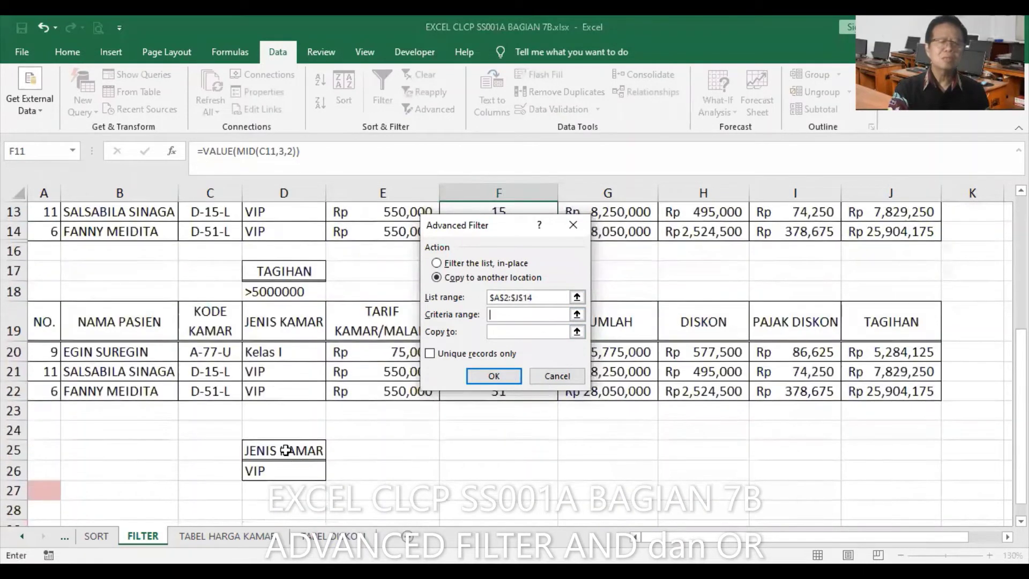
left_click(287, 449)
left_click_drag(288, 449, 289, 465)
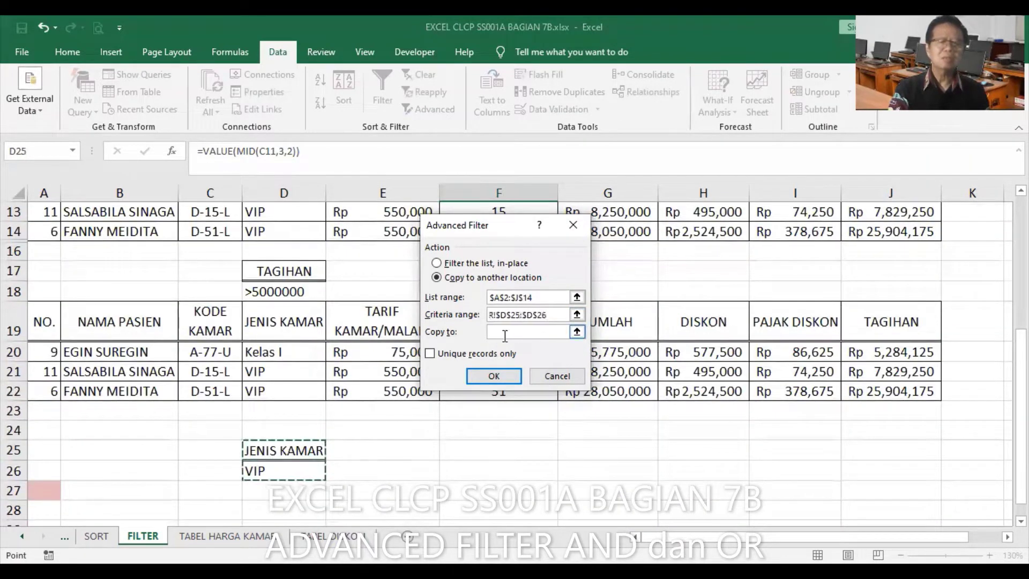
left_click(507, 332)
left_click(43, 497)
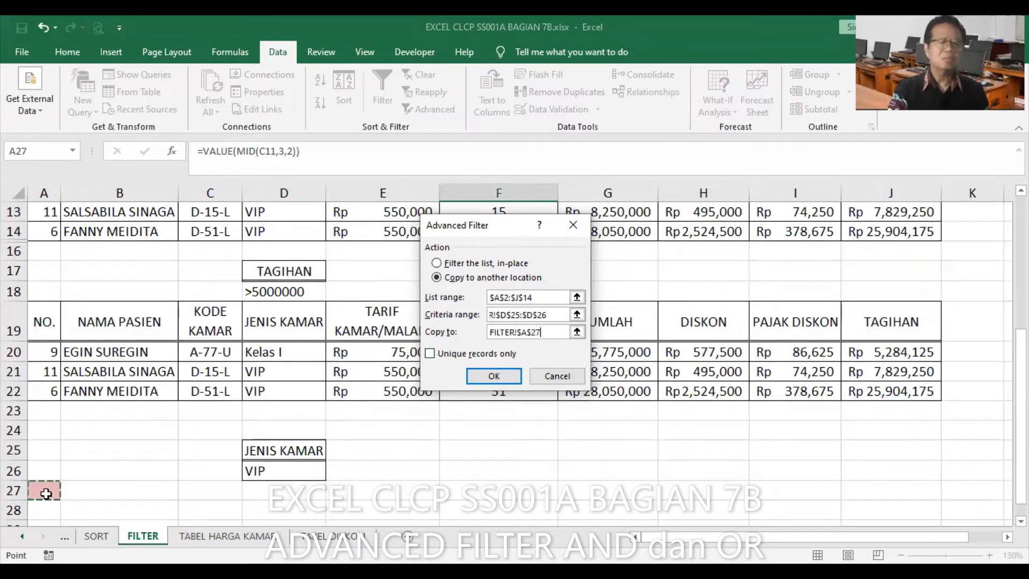
left_click(494, 376)
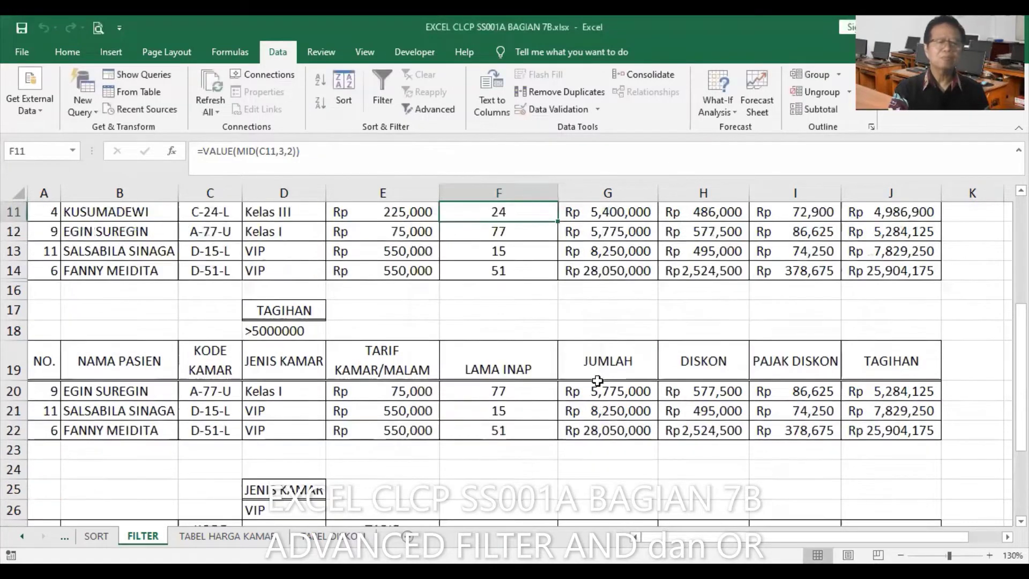
scroll(340, 422, "down", 3)
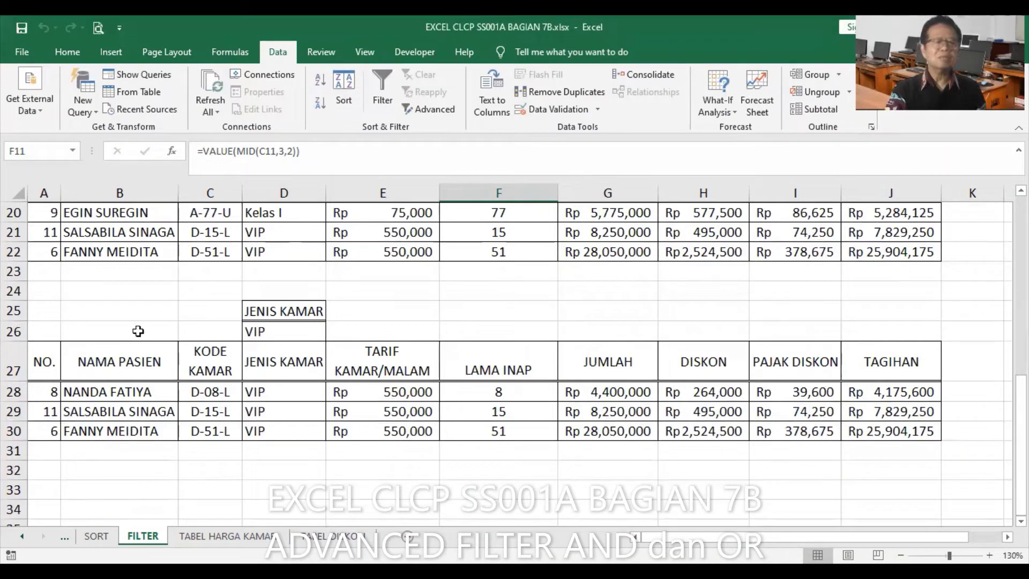
Delete the empty row 24 above the VIP criteria.
left_click(16, 291)
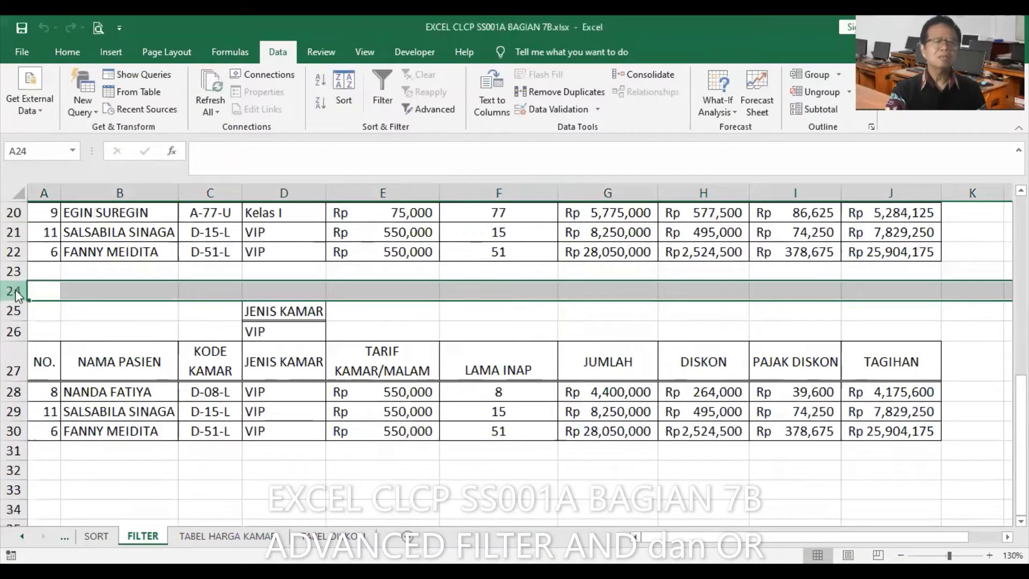
right_click(61, 426)
left_click(69, 407)
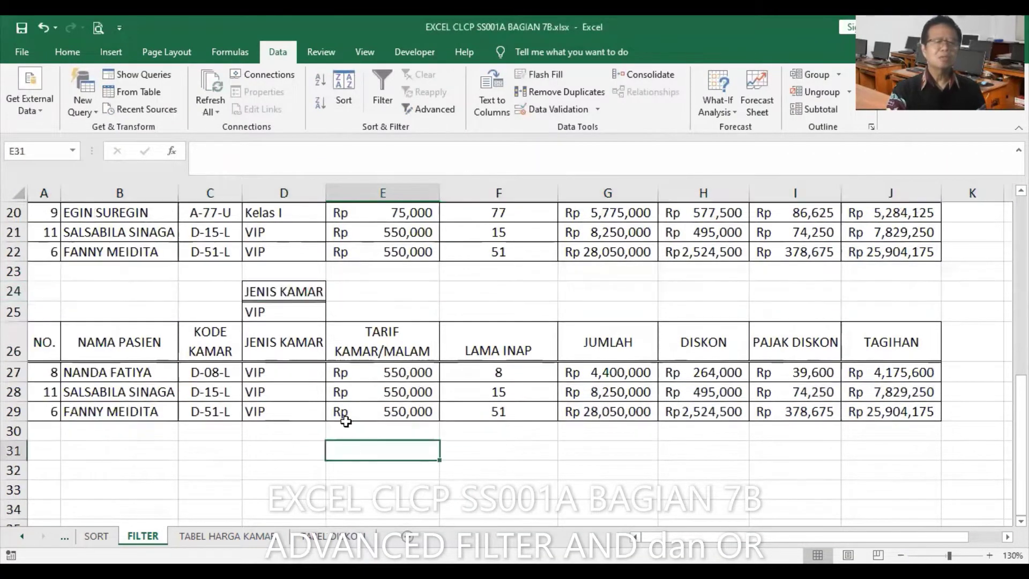
Copy the JENIS KAMAR/VIP criteria cells D24:D25 for pasting at D31.
left_click_drag(291, 291, 284, 312)
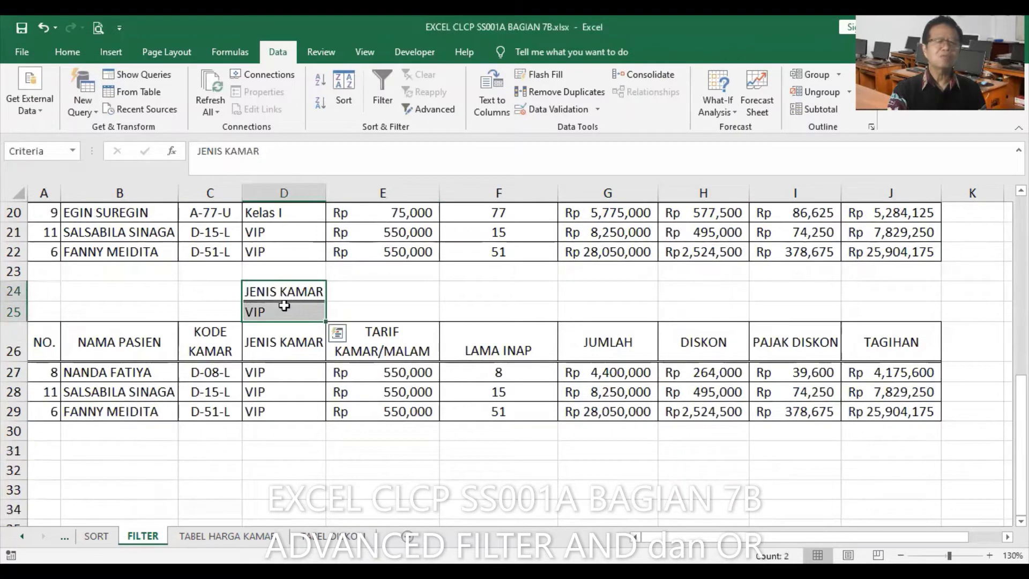
left_click(68, 52)
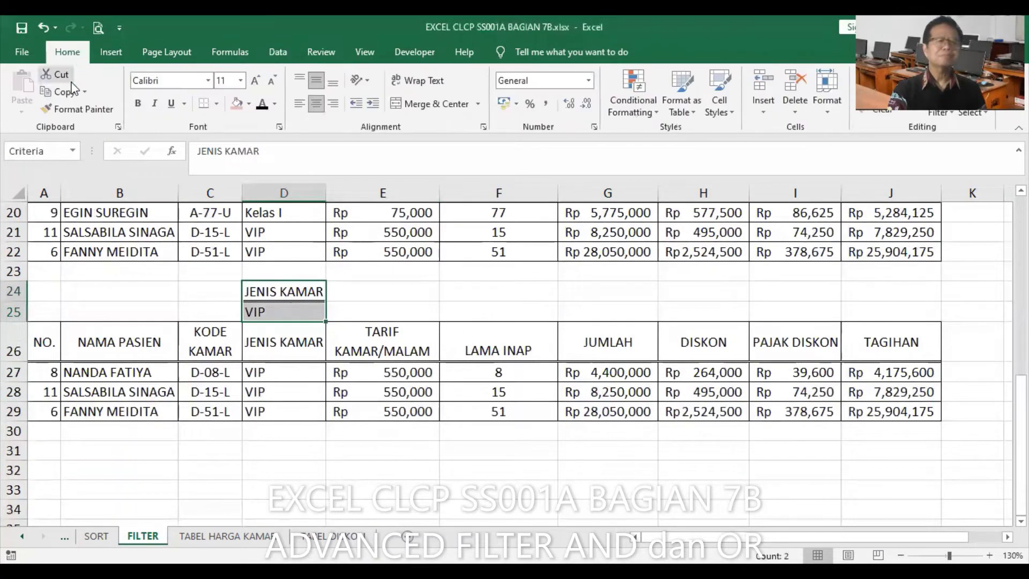
left_click(59, 91)
left_click(296, 448)
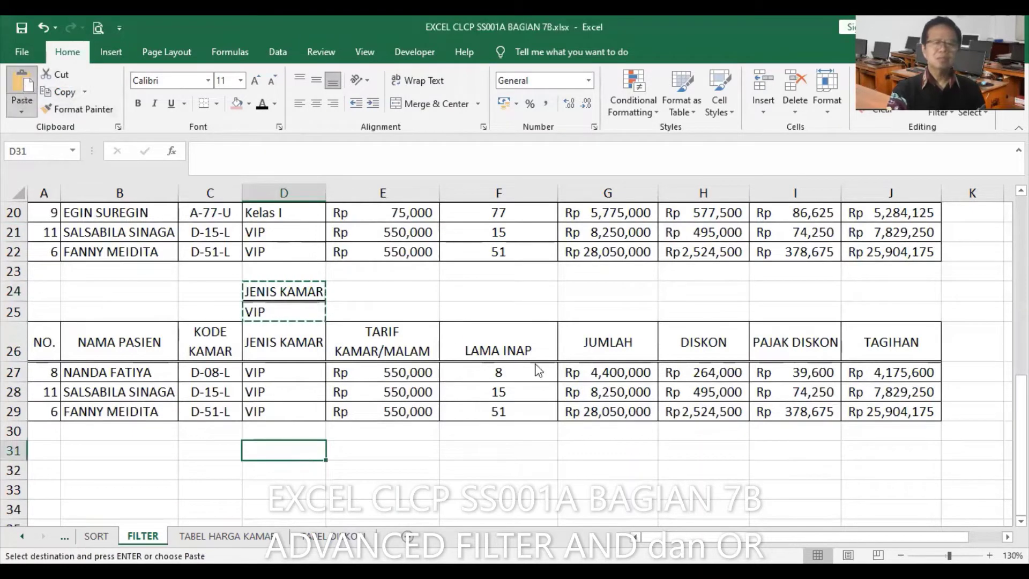
left_click(22, 111)
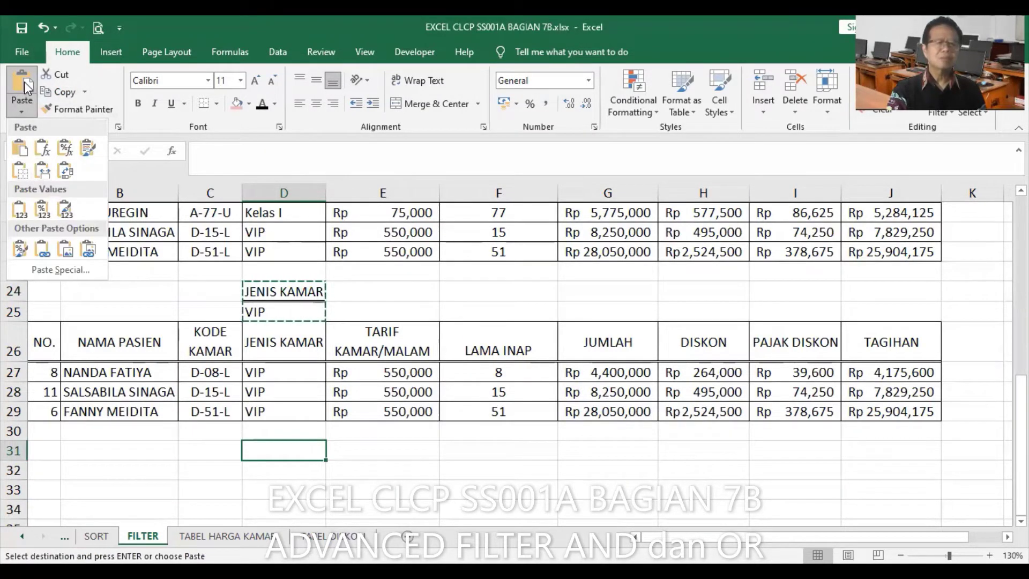
Paste the VIP criteria into D31:D32 and copy the TAGIHAN heading into E31.
left_click(22, 168)
left_click(884, 350)
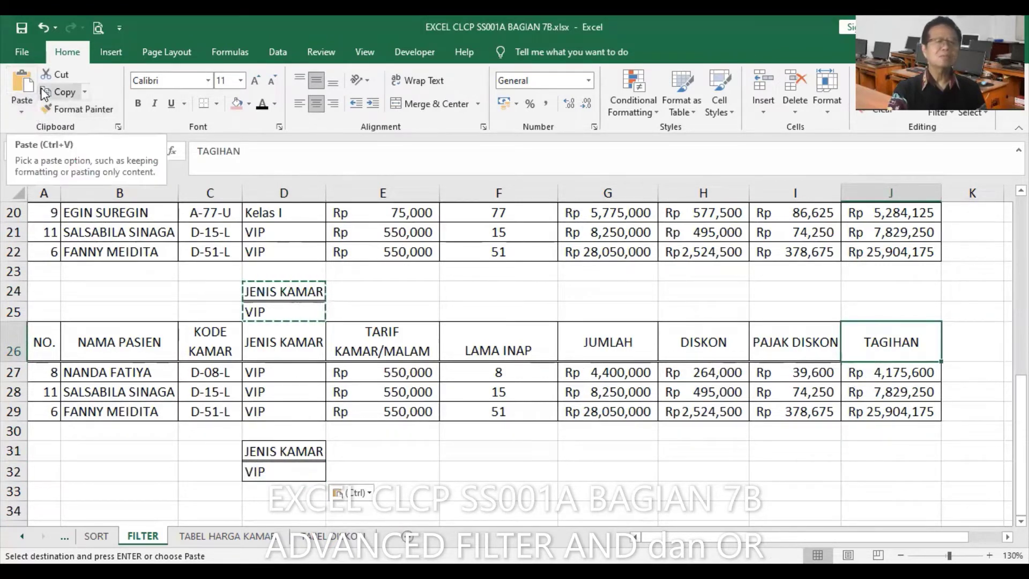
left_click(59, 92)
left_click(378, 453)
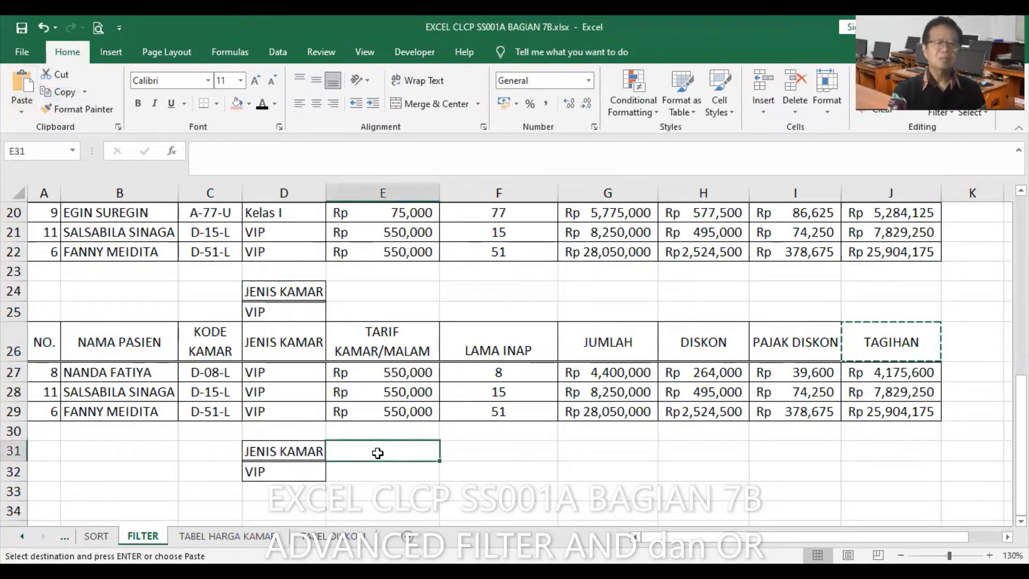
key("Return")
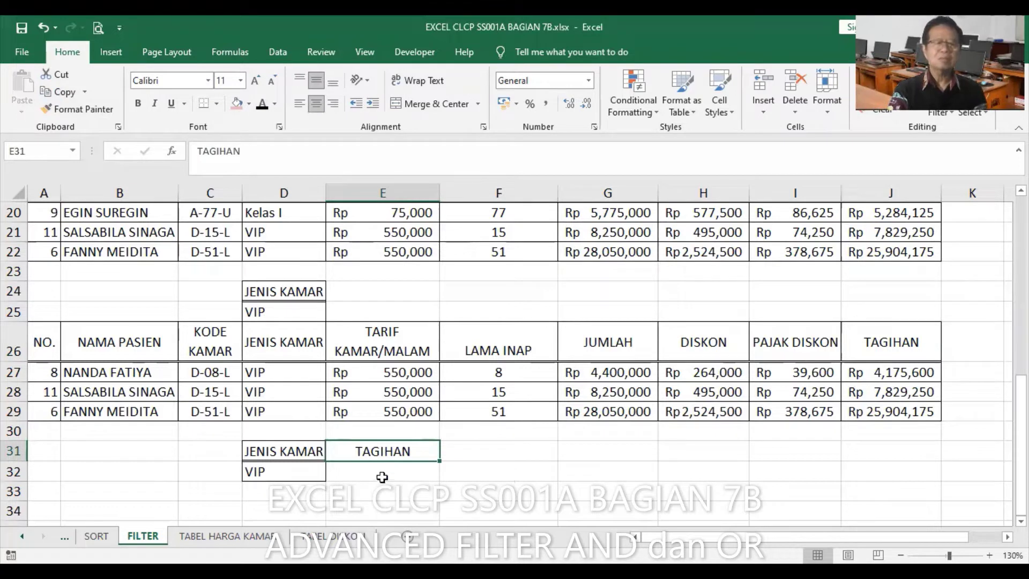
Enter the bill condition <10000000 in E32.
left_click(386, 473)
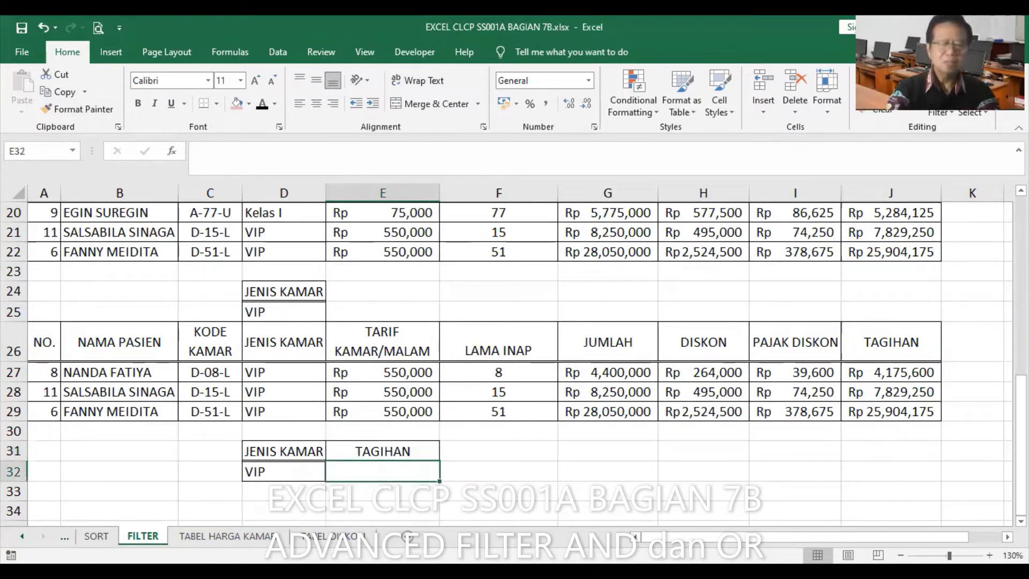
type("<")
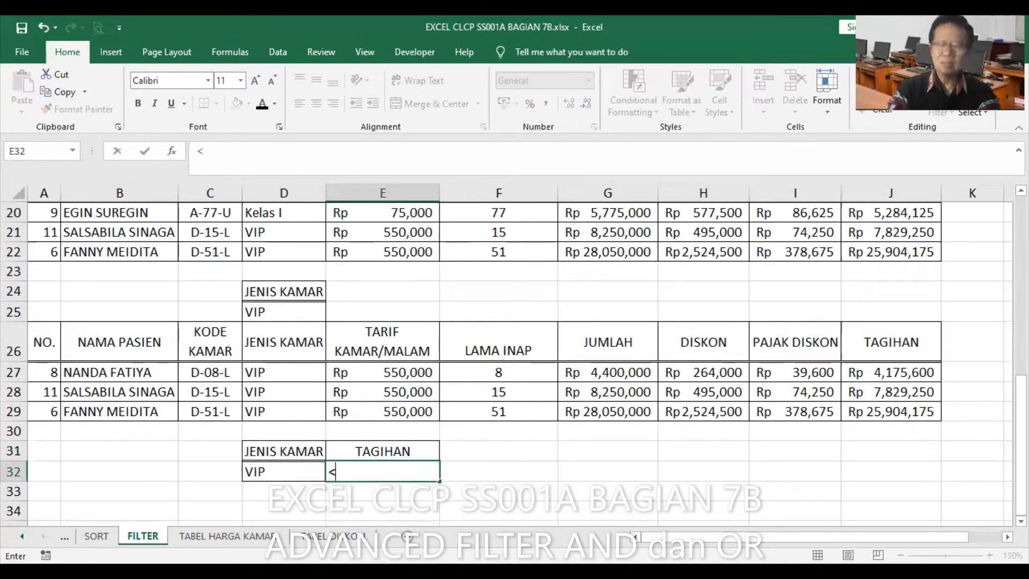
type("1000")
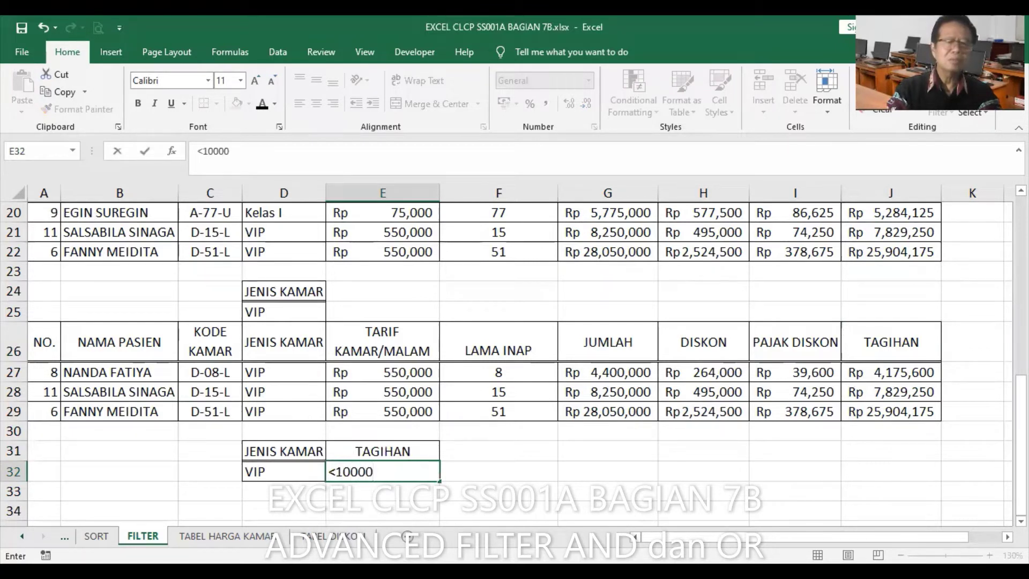
type("000")
key("Return")
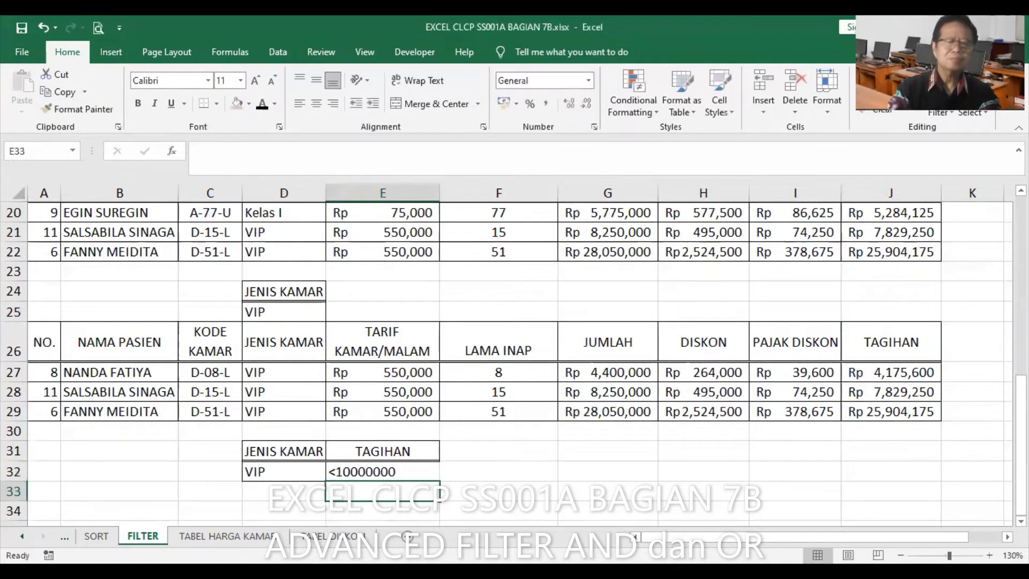
Put all borders around the TAGIHAN criteria cells E31:E32.
scroll(324, 504, "up", 2)
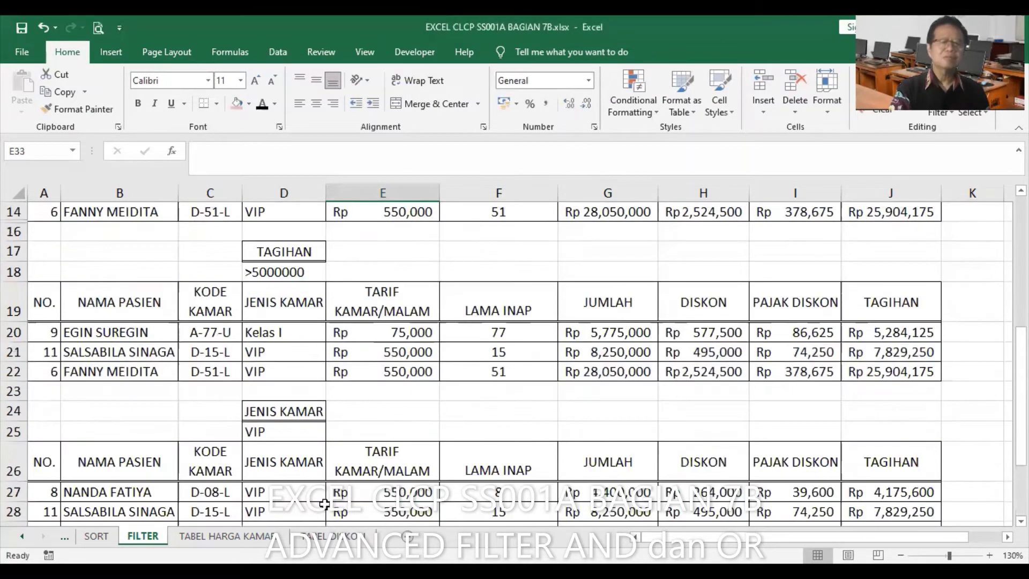
left_click_drag(269, 252, 277, 273)
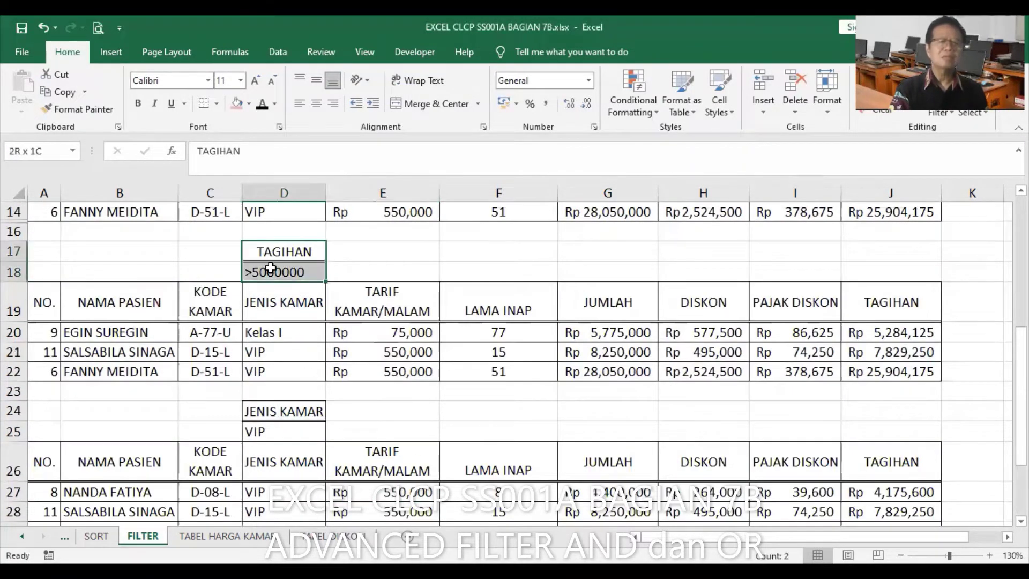
scroll(514, 348, "down", 2)
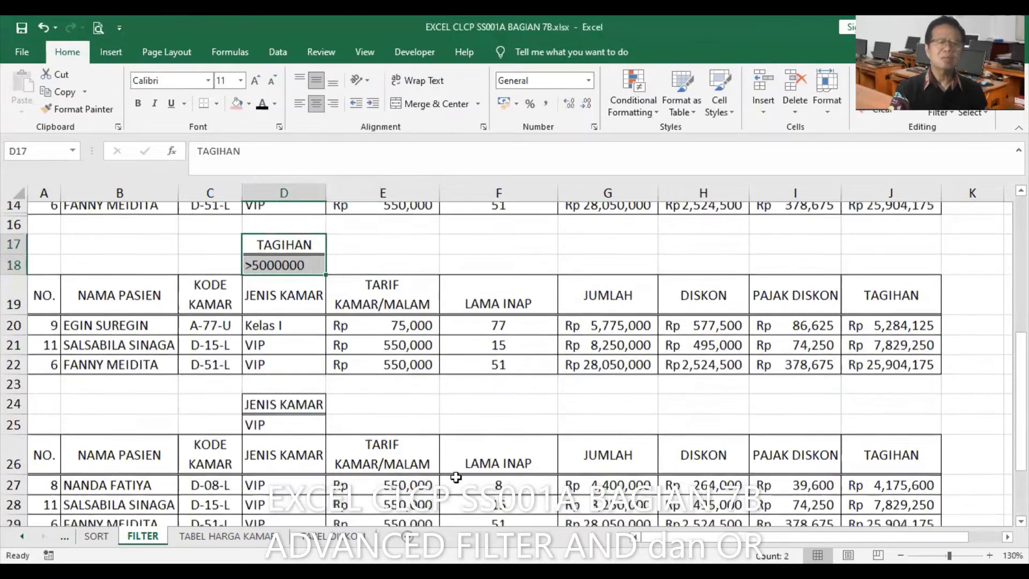
left_click(386, 452)
left_click_drag(388, 465, 388, 472)
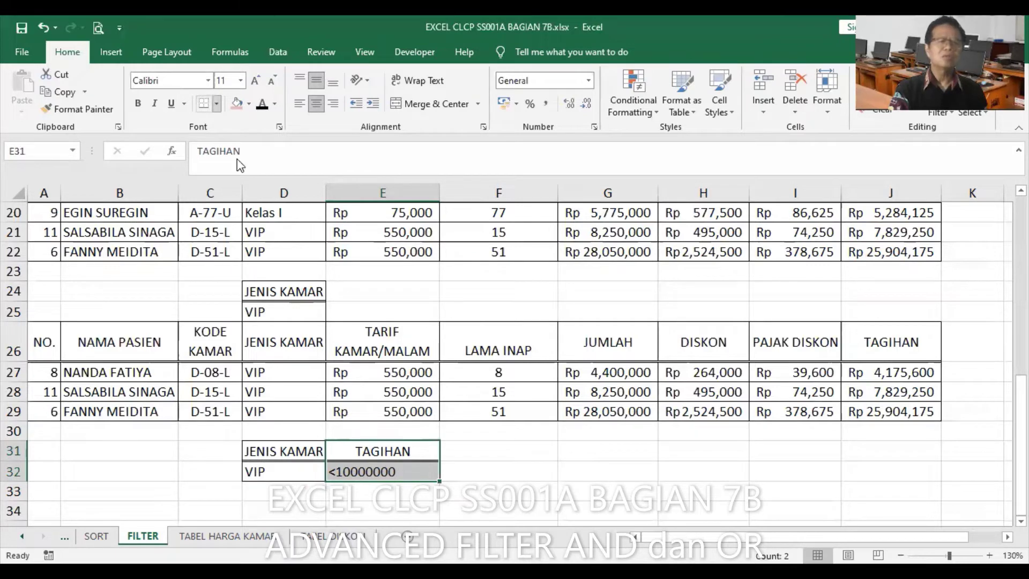
left_click(216, 104)
left_click(248, 236)
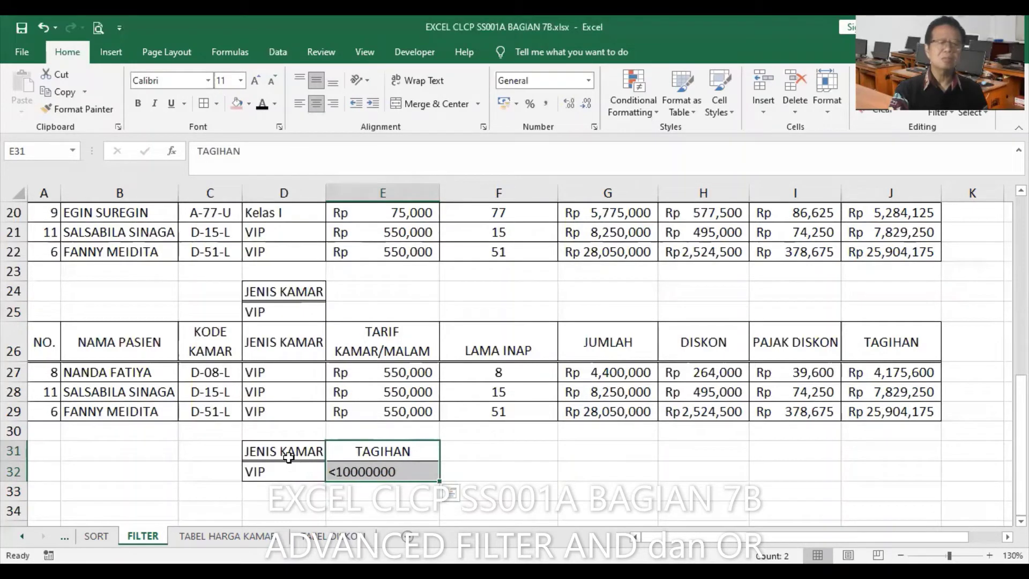
Review the D31:E32 criteria block, select A33 for results, then click inside the patient list.
mouse_move(291, 451)
left_mouse_down()
mouse_move(344, 464)
mouse_move(282, 473)
left_mouse_up()
left_click(337, 491)
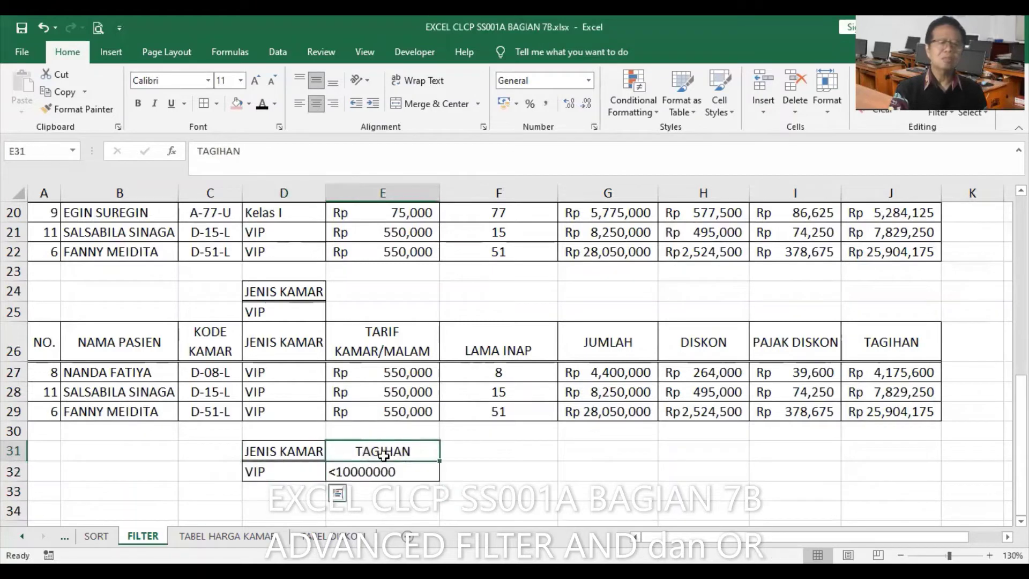
left_click(569, 445)
scroll(535, 440, "up", 4)
scroll(514, 448, "down", 4)
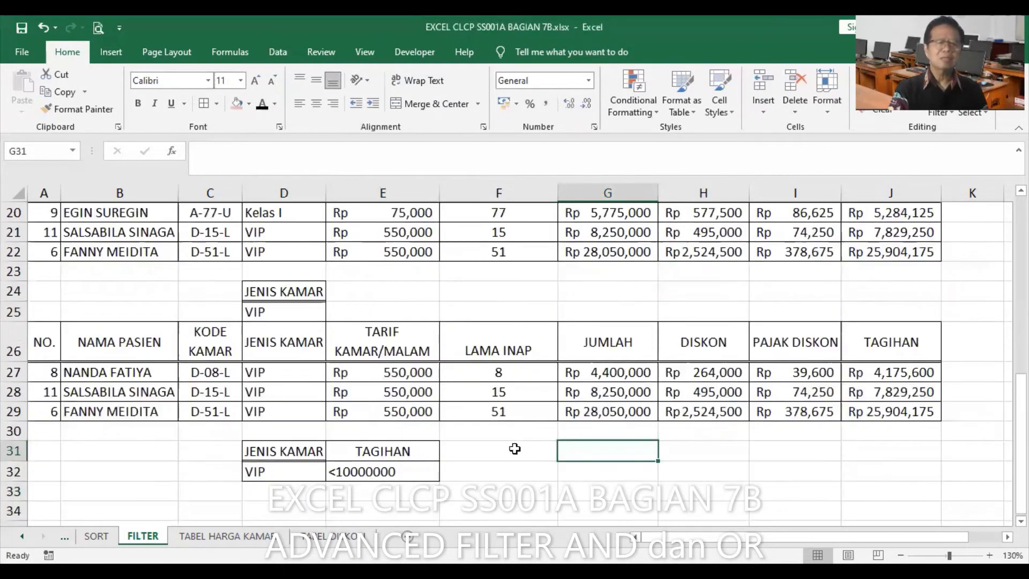
left_click_drag(284, 454, 364, 472)
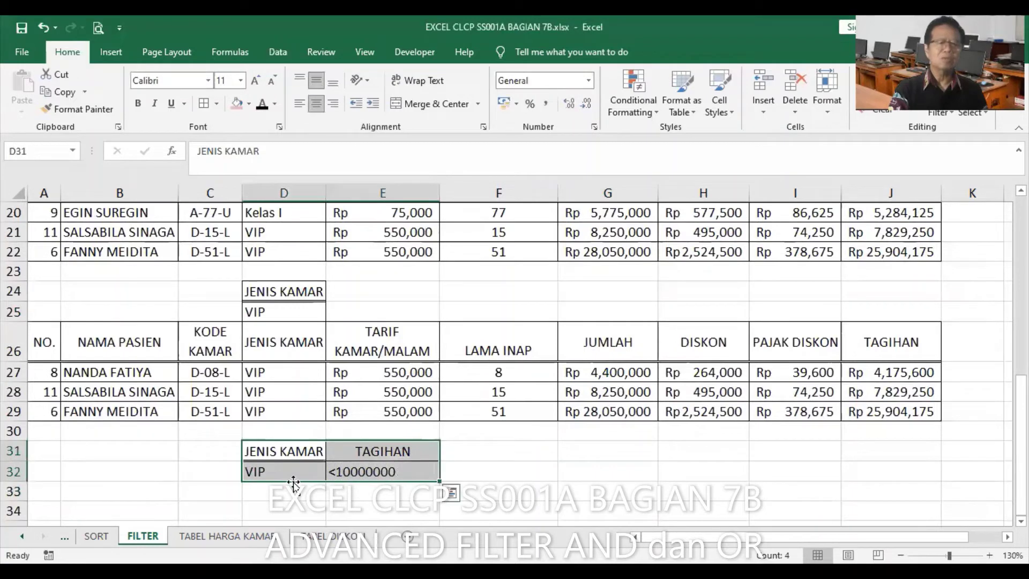
left_click(46, 490)
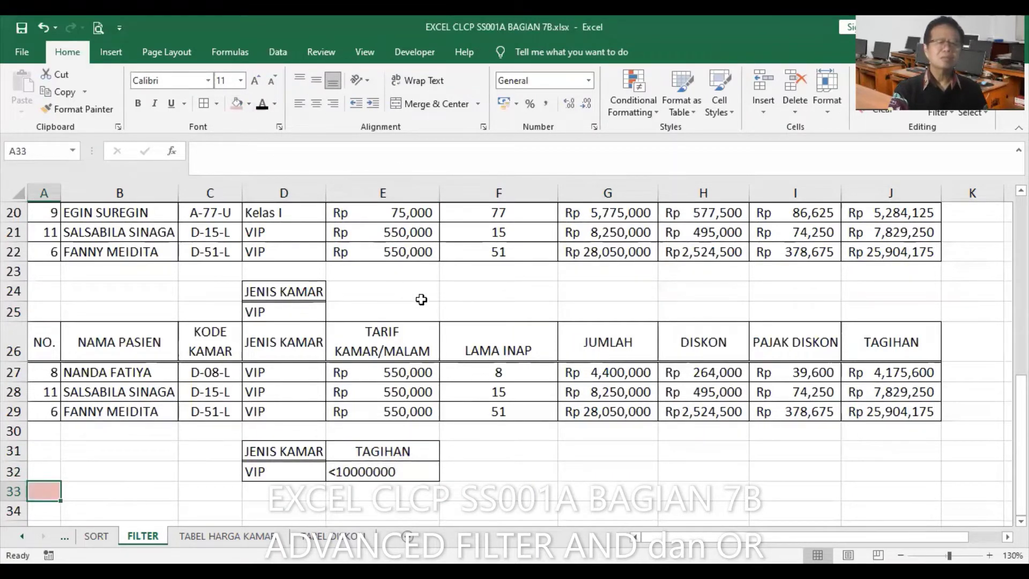
scroll(458, 277, "up", 4)
left_click(469, 268)
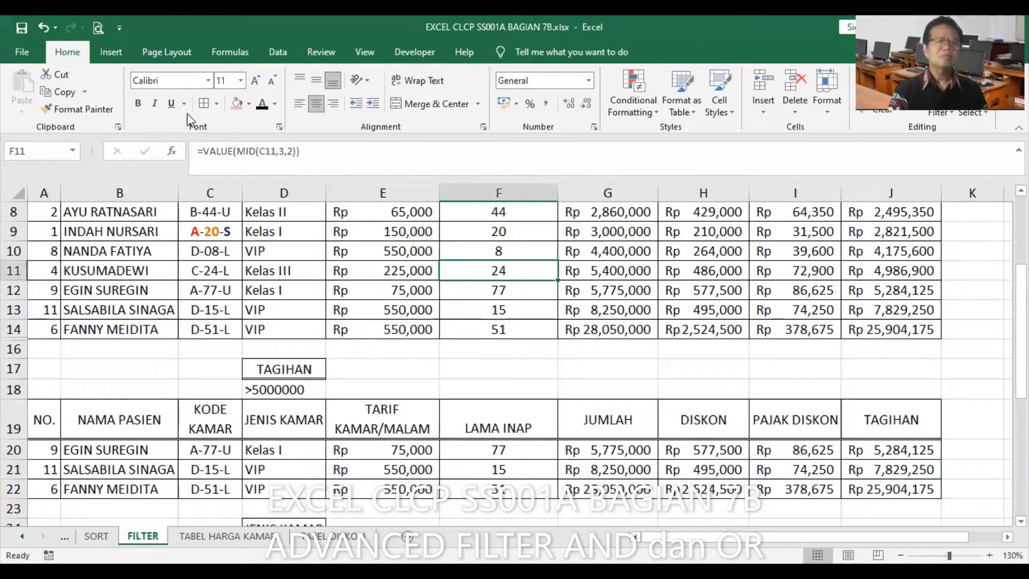
left_click(277, 54)
Open Advanced Filter set to copy elsewhere and clear the old criteria and destination.
left_click(435, 111)
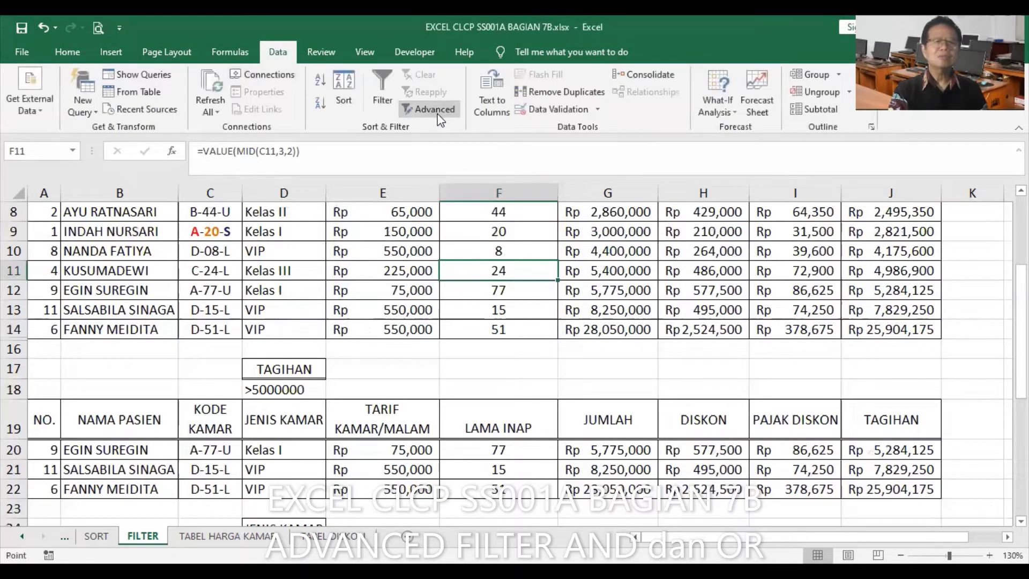
scroll(466, 273, "down", 3)
left_click(465, 277)
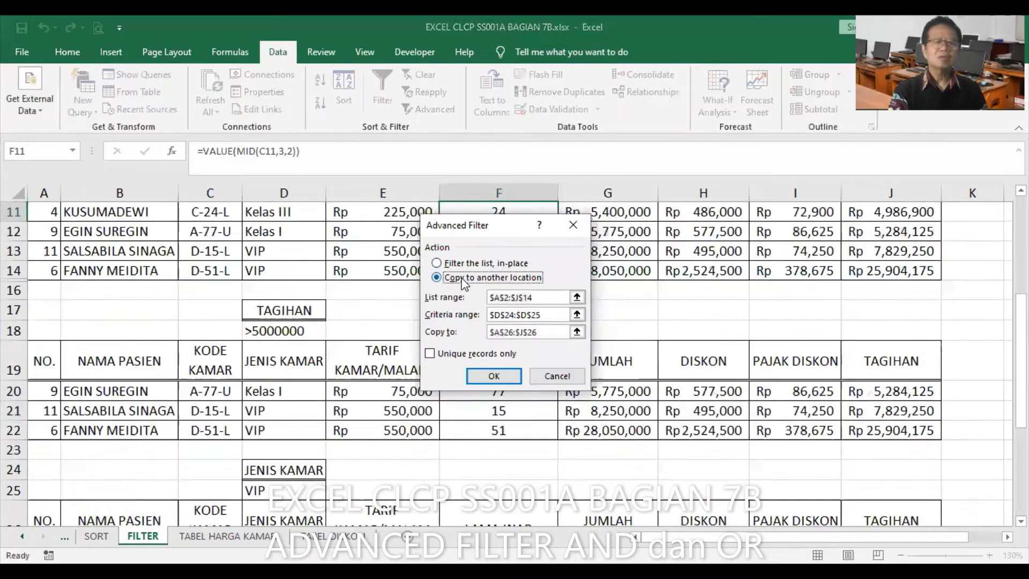
left_click(559, 316)
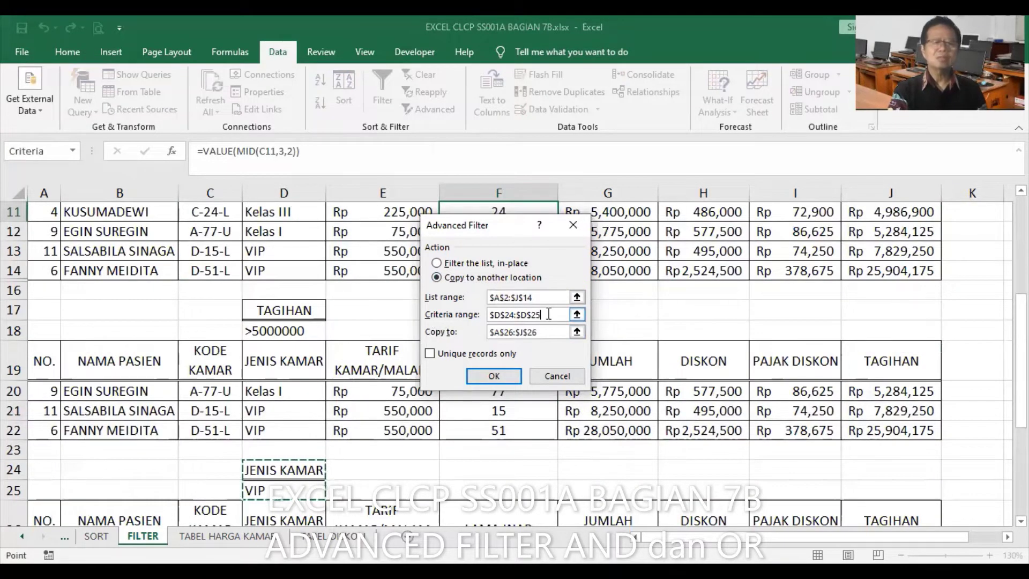
left_click_drag(544, 315, 411, 311)
key("Delete")
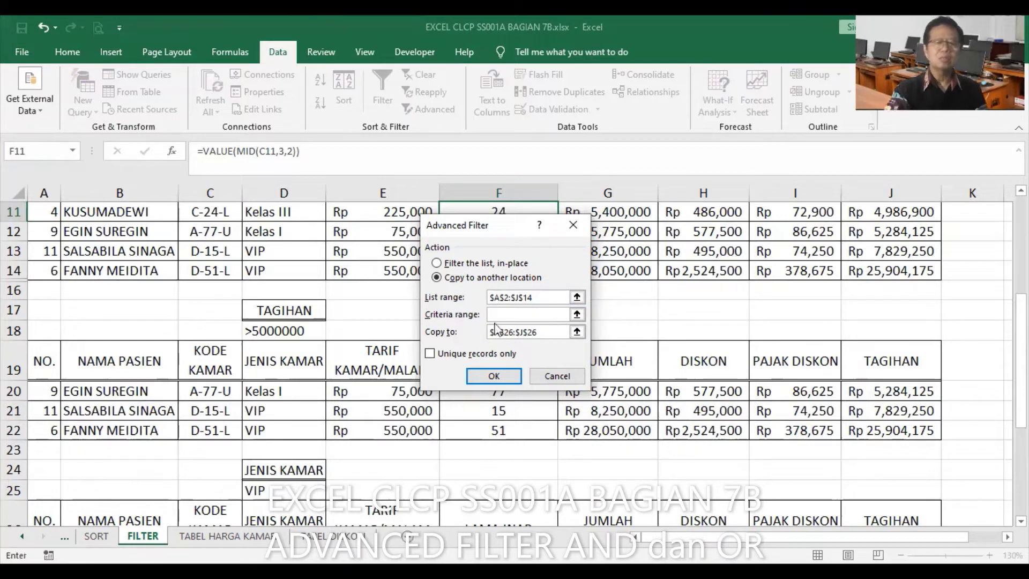
key("Tab")
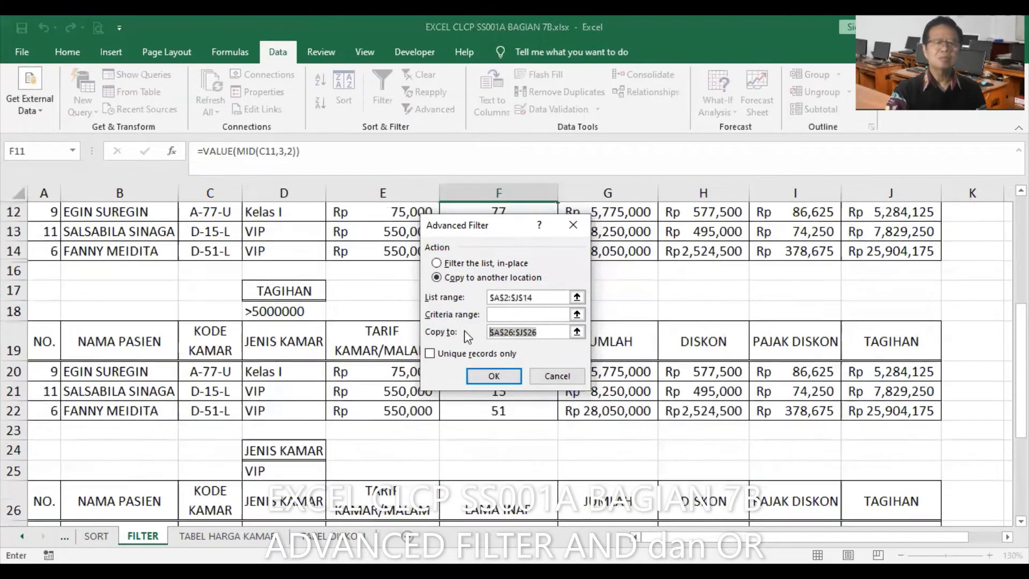
key("Delete")
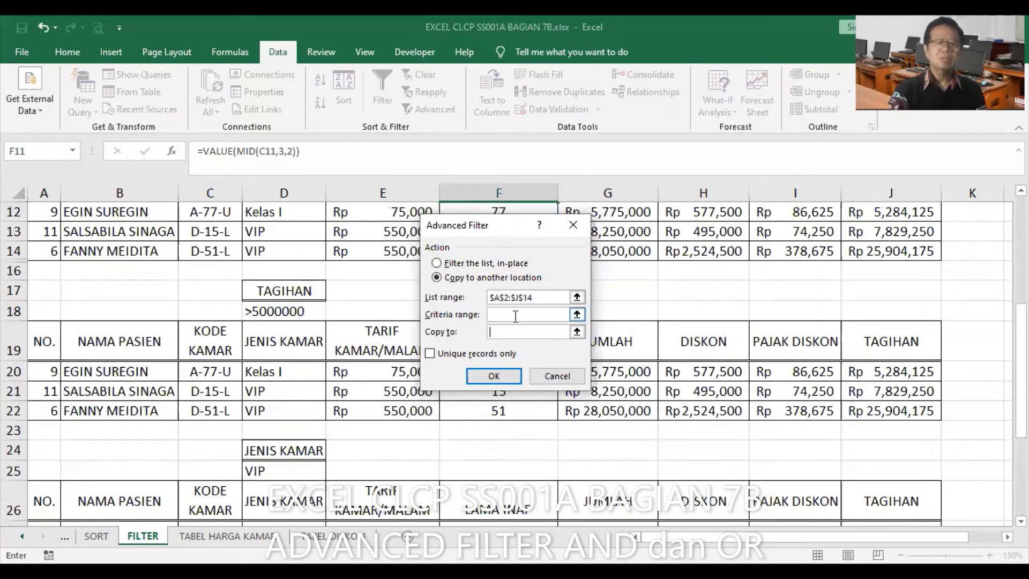
Set criteria D31:E32 and destination A33, then run the VIP under-10000000 filter.
scroll(375, 370, "down", 2)
scroll(348, 375, "down", 1)
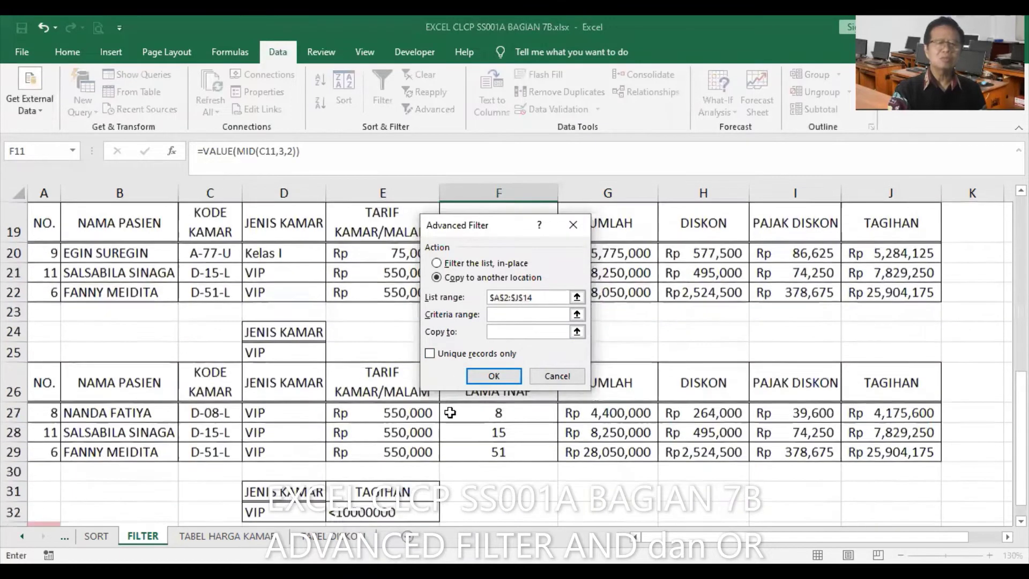
scroll(333, 377, "down", 2)
left_click(288, 351)
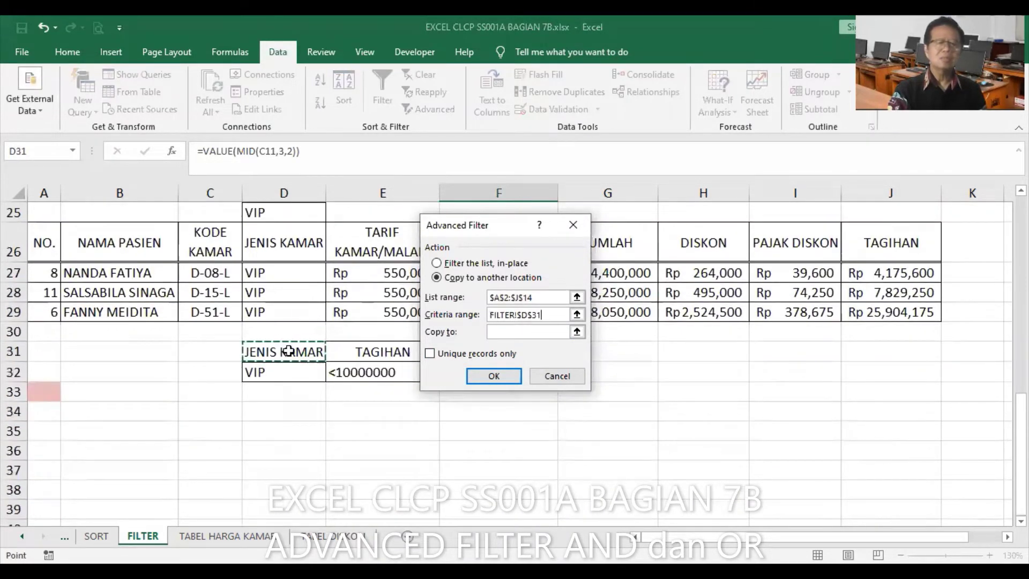
left_click_drag(306, 362, 377, 367)
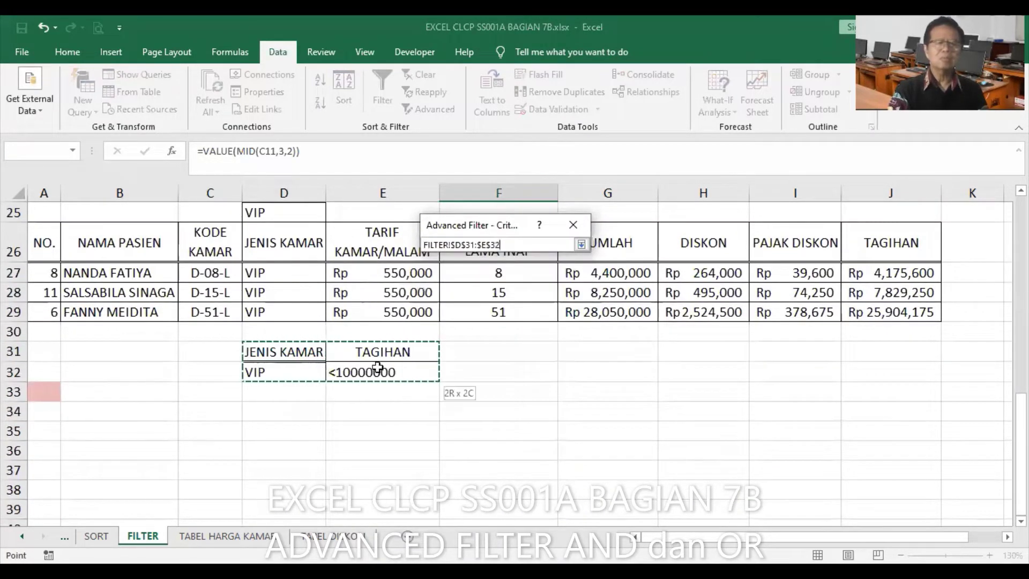
left_click(562, 332)
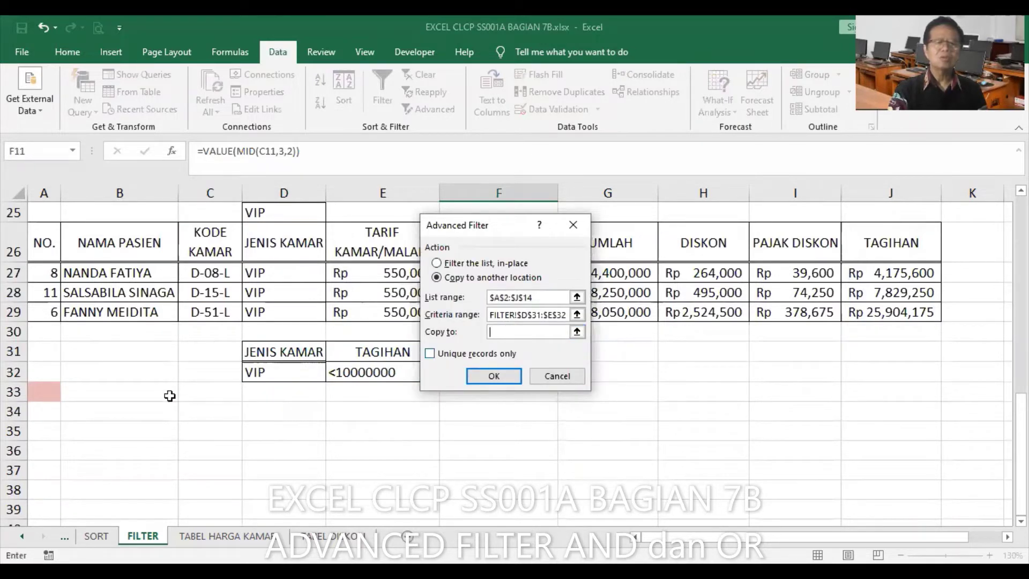
left_click(43, 392)
left_click(493, 375)
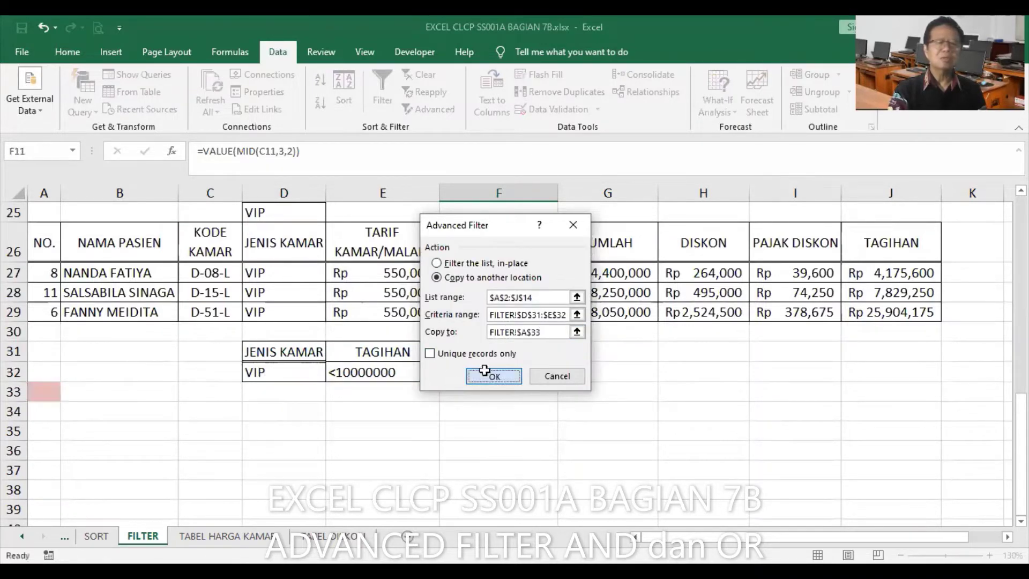
scroll(556, 365, "down", 1)
scroll(556, 365, "down", 2)
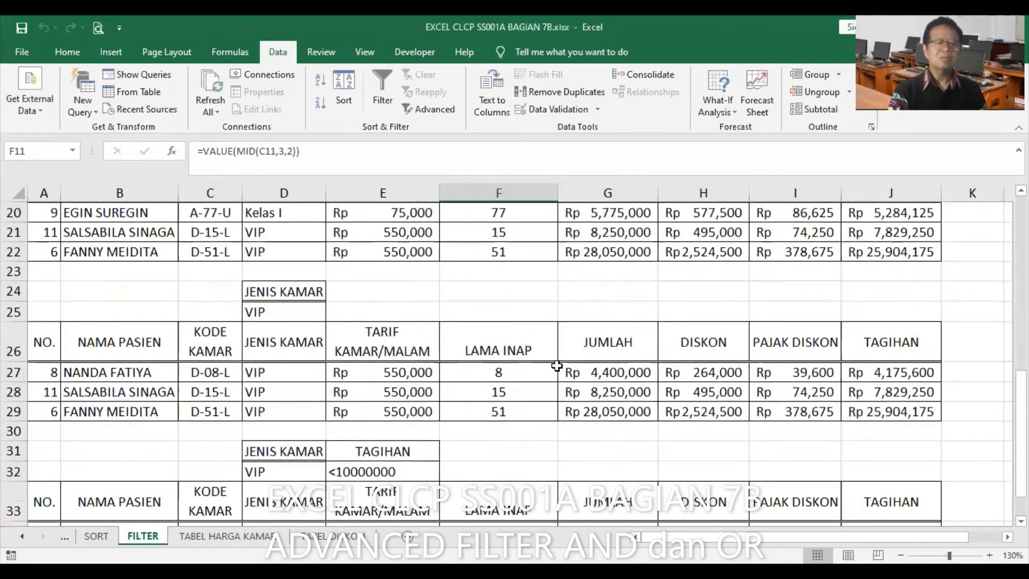
scroll(557, 366, "down", 2)
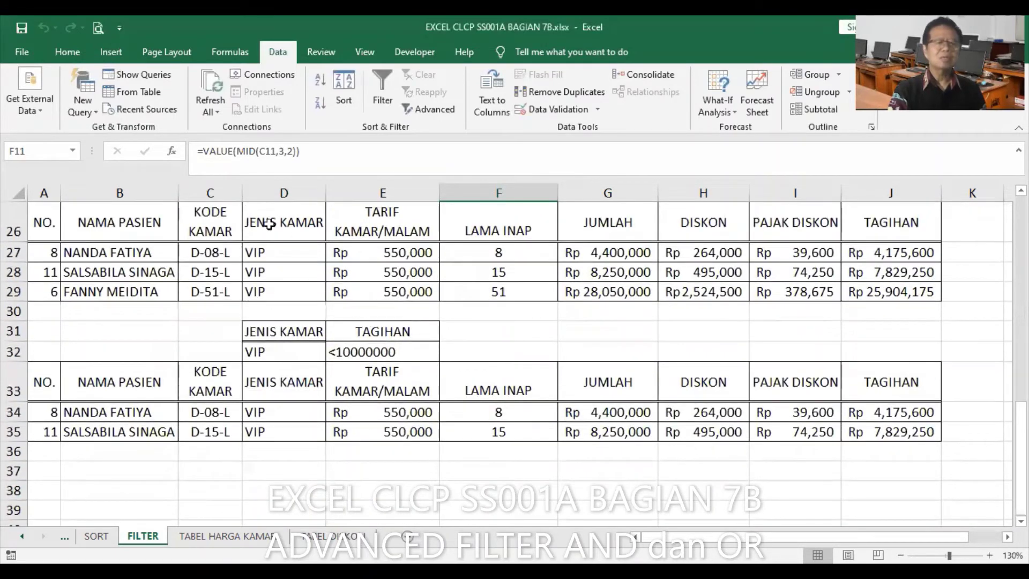
scroll(278, 236, "up", 1)
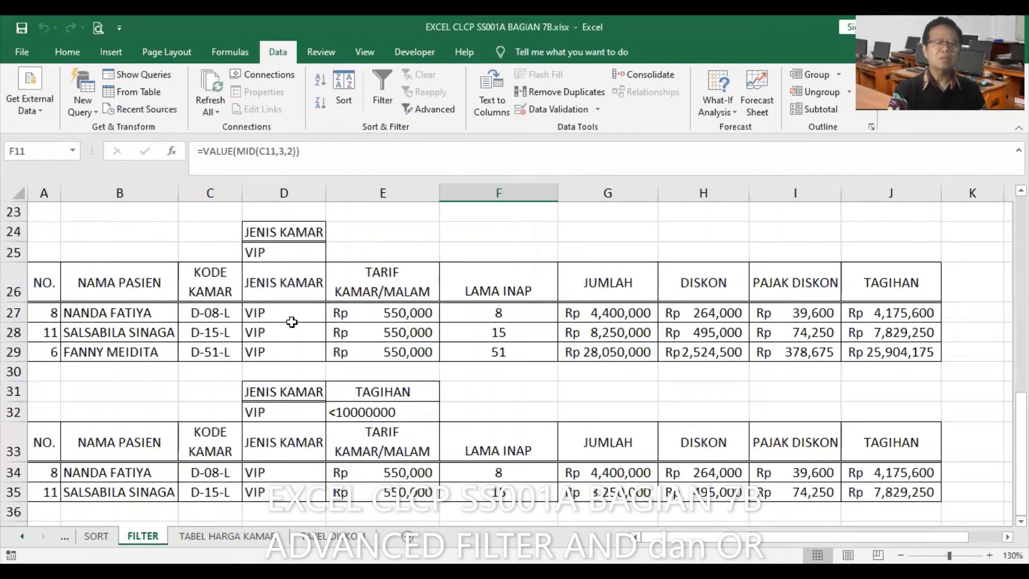
left_click(883, 351)
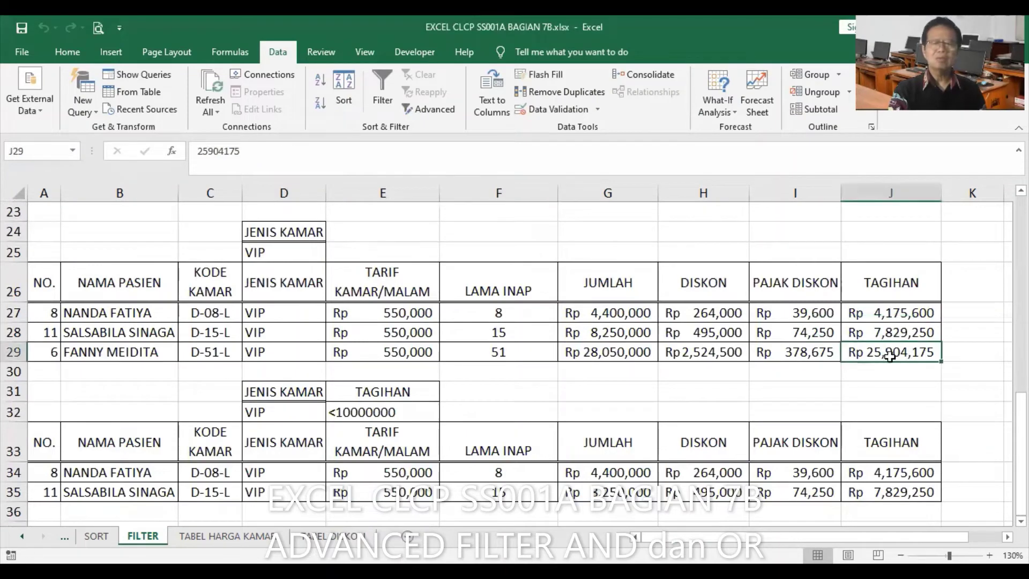
scroll(501, 411, "down", 1)
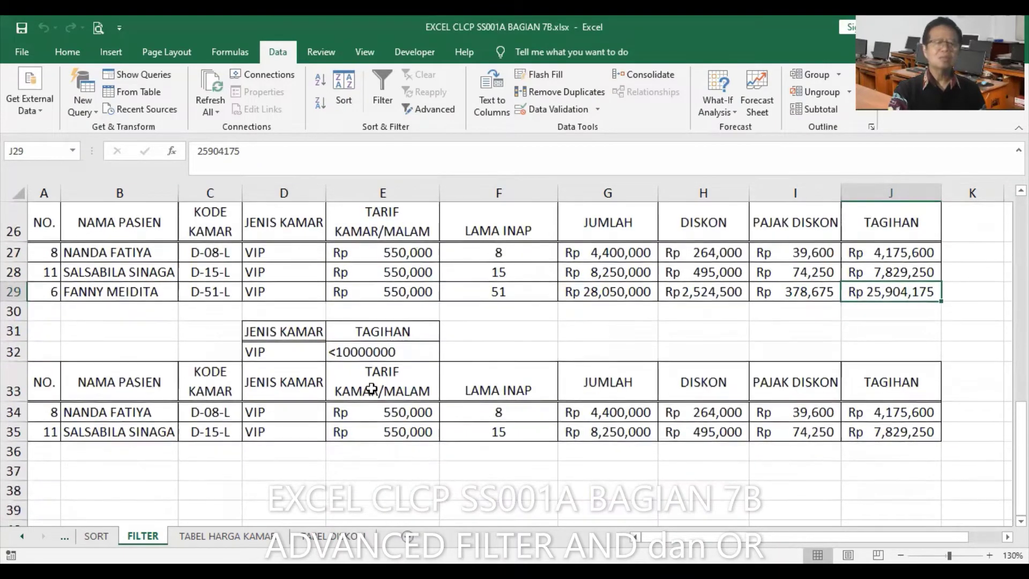
left_click_drag(274, 333, 374, 349)
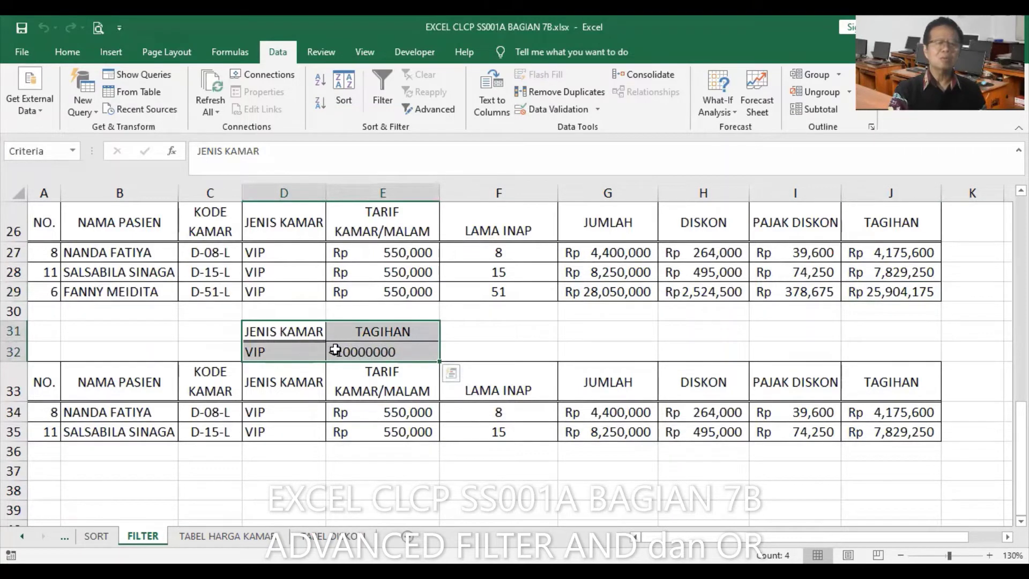
left_click(898, 434)
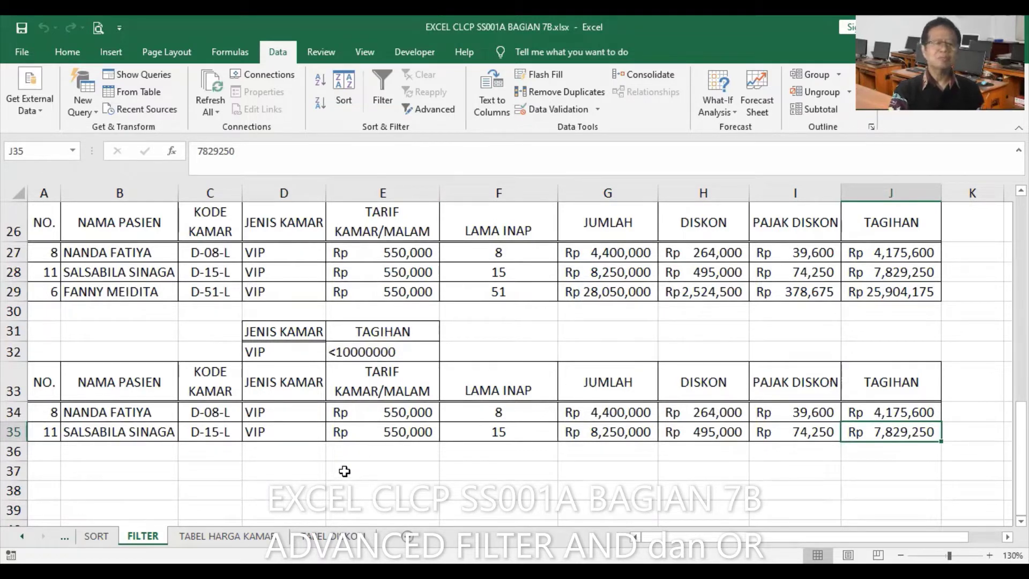
mouse_move(42, 332)
left_mouse_down()
mouse_move(781, 371)
mouse_move(874, 394)
mouse_move(879, 434)
left_mouse_up()
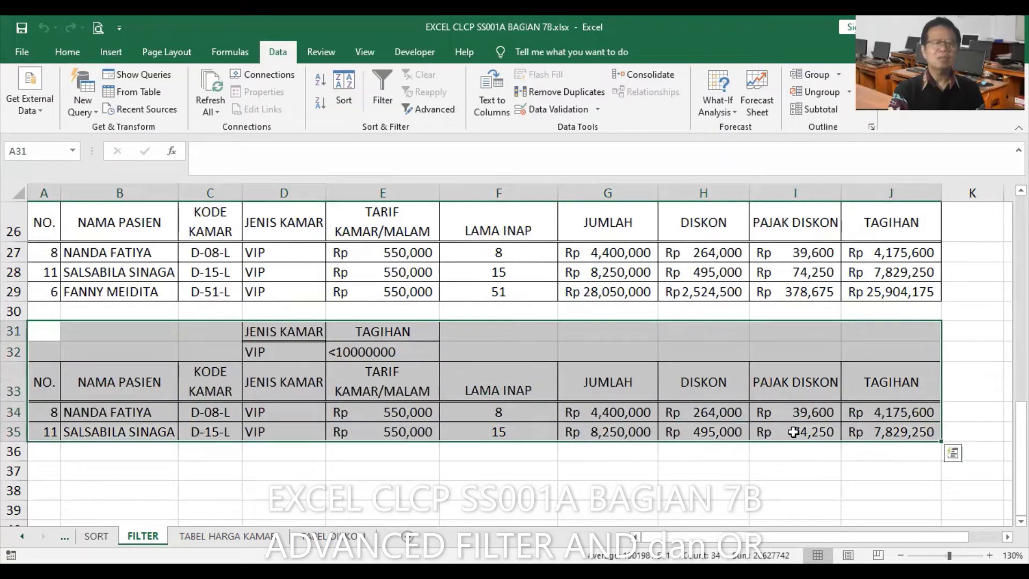
Shade rows 31–35 of the filter block light blue.
left_click(66, 56)
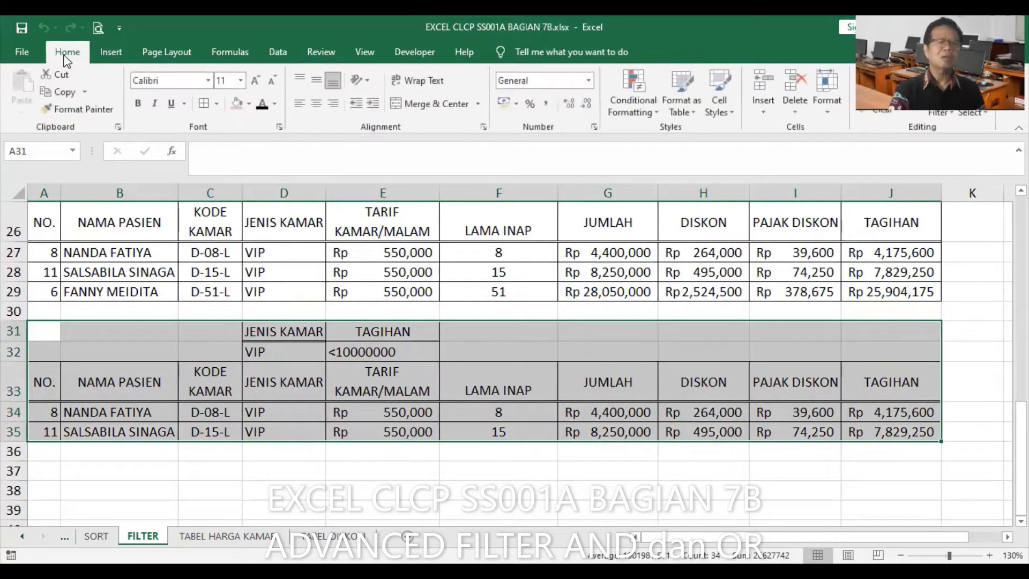
left_click(250, 103)
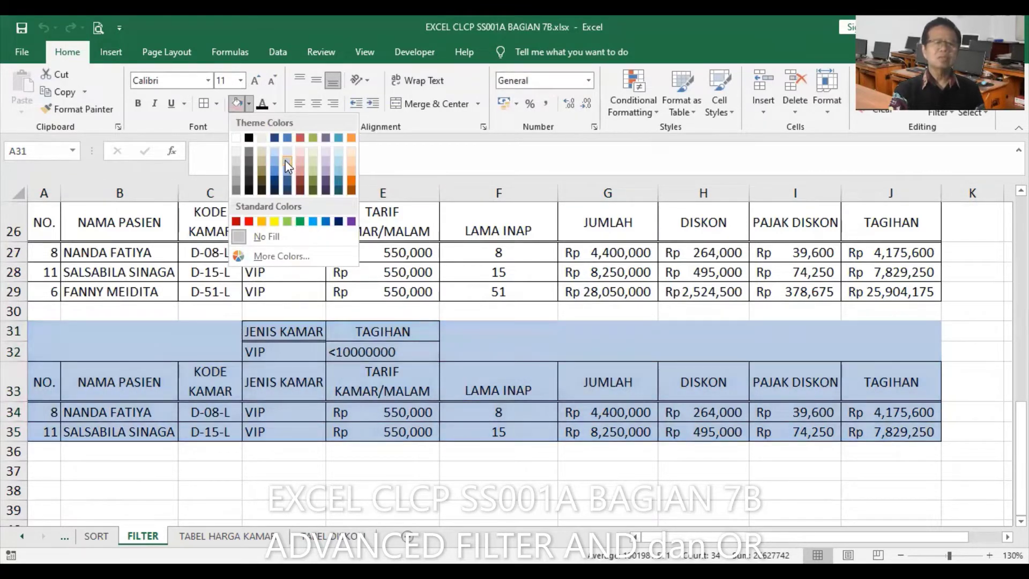
left_click(287, 161)
left_click(301, 476)
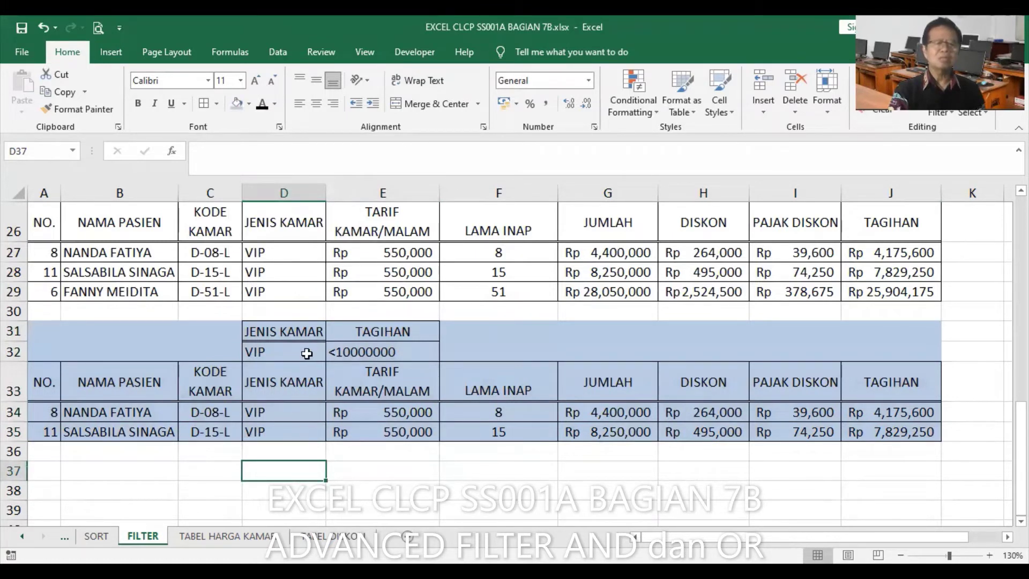
Make the D31:E32 criteria text bold and red.
left_click_drag(294, 330, 388, 353)
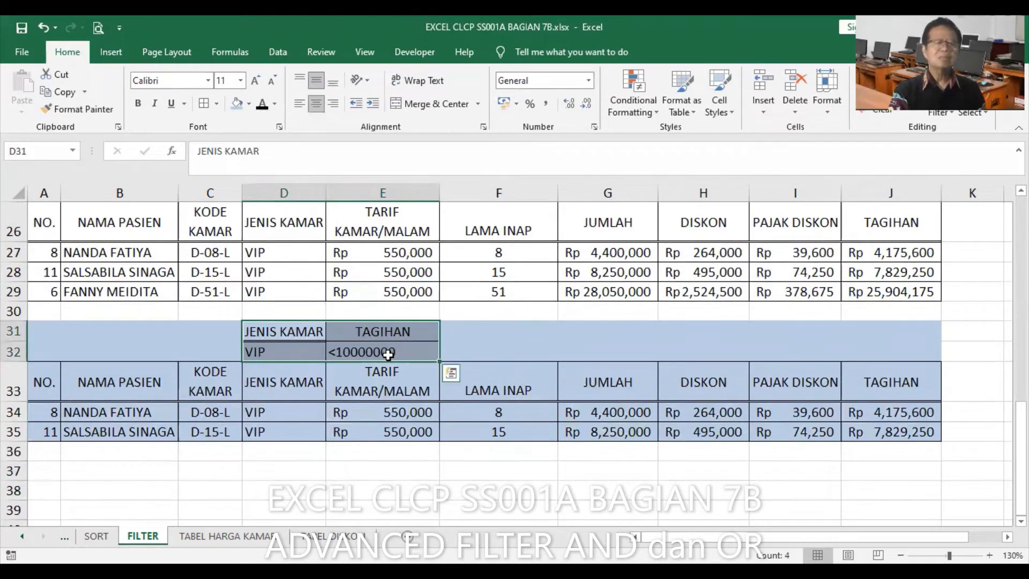
left_click(139, 104)
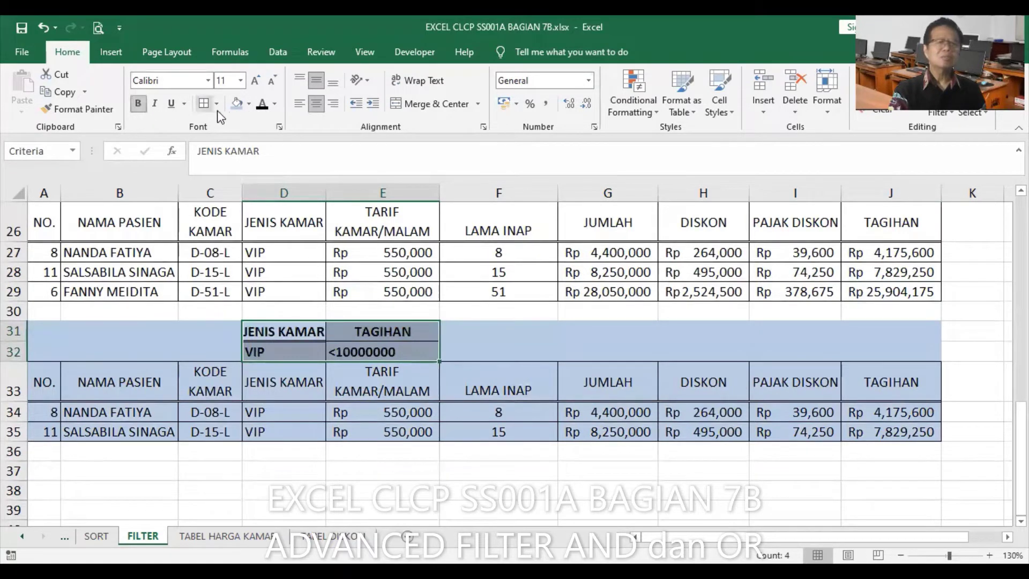
left_click(274, 103)
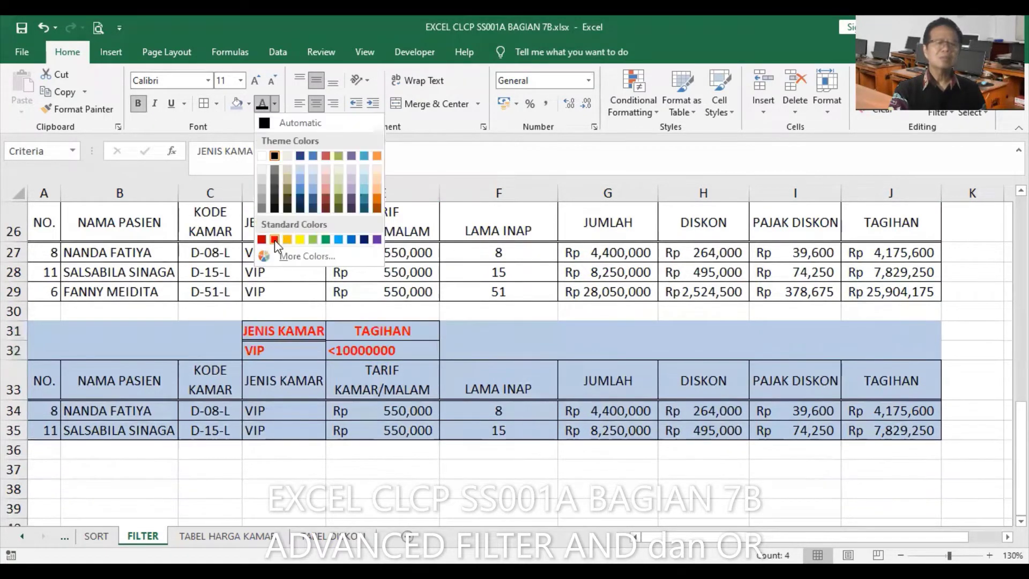
left_click(274, 239)
left_click(523, 312)
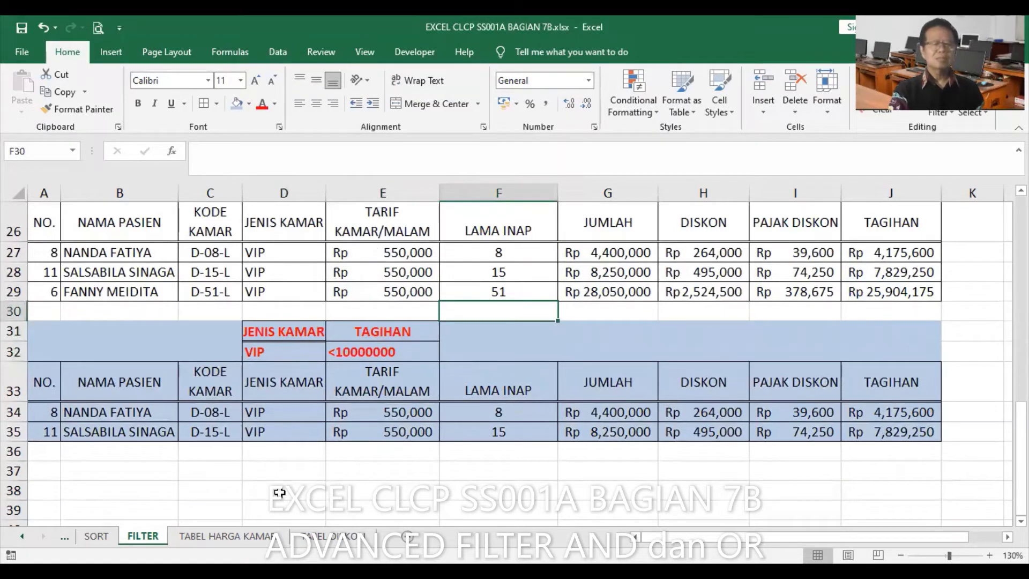
Copy the VIP / <10000000 criteria block from D31:E32 and paste it at D37.
left_click(279, 475)
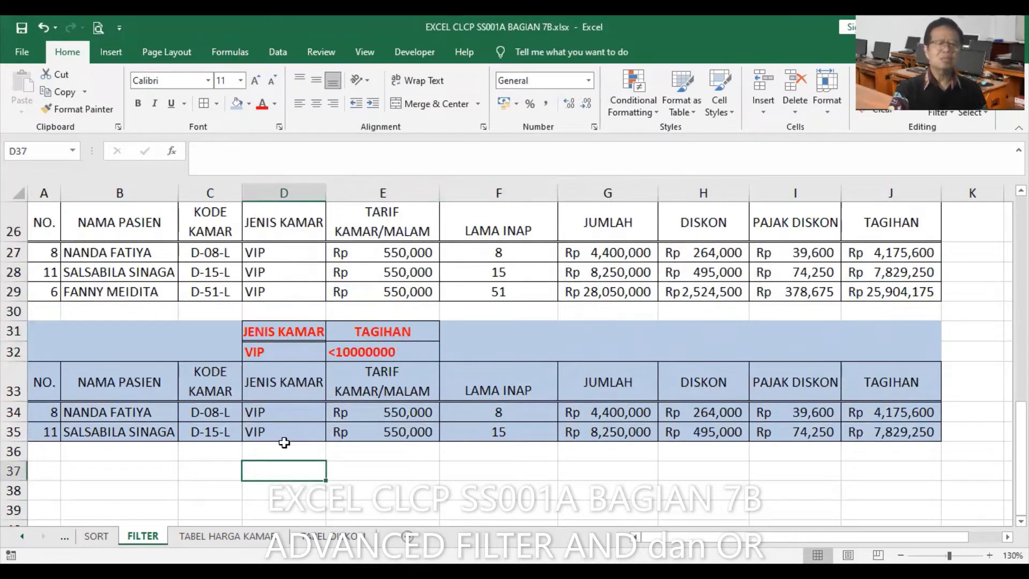
left_click_drag(278, 332, 383, 345)
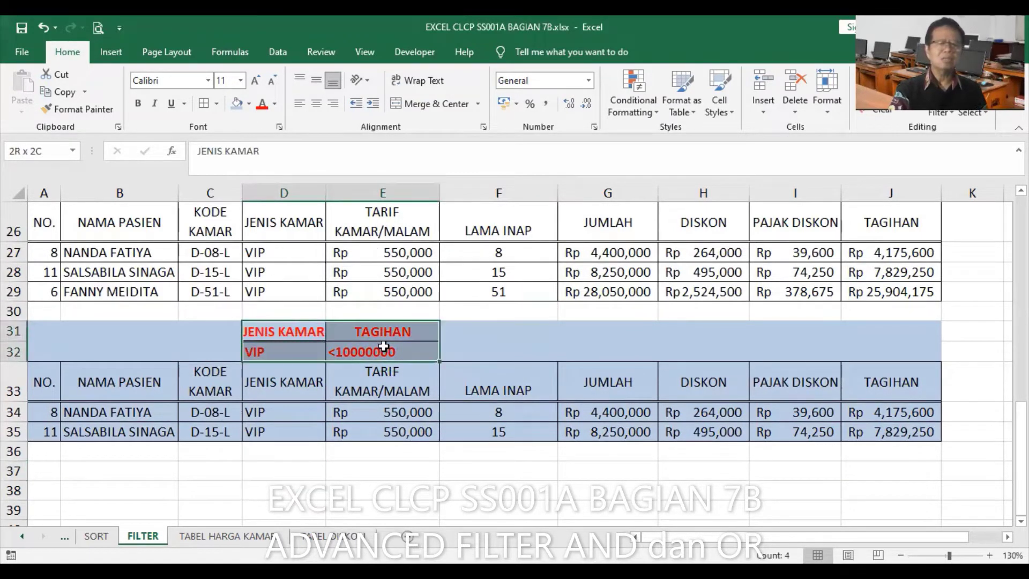
left_click(60, 92)
left_click(288, 474)
left_click(22, 89)
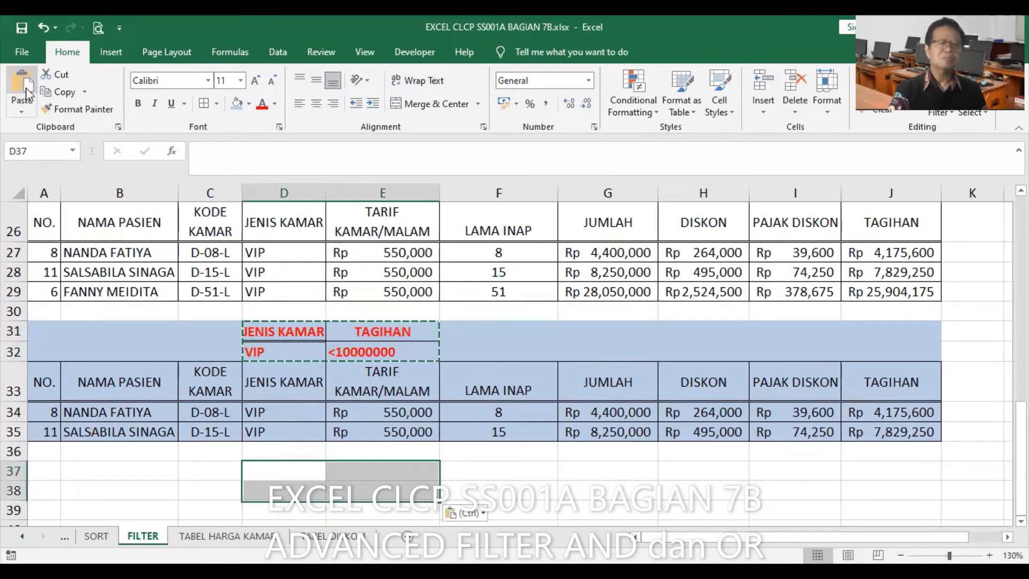
Move the <10000000 condition from E38 down to E39, leaving VIP alone in D38.
left_click(289, 492)
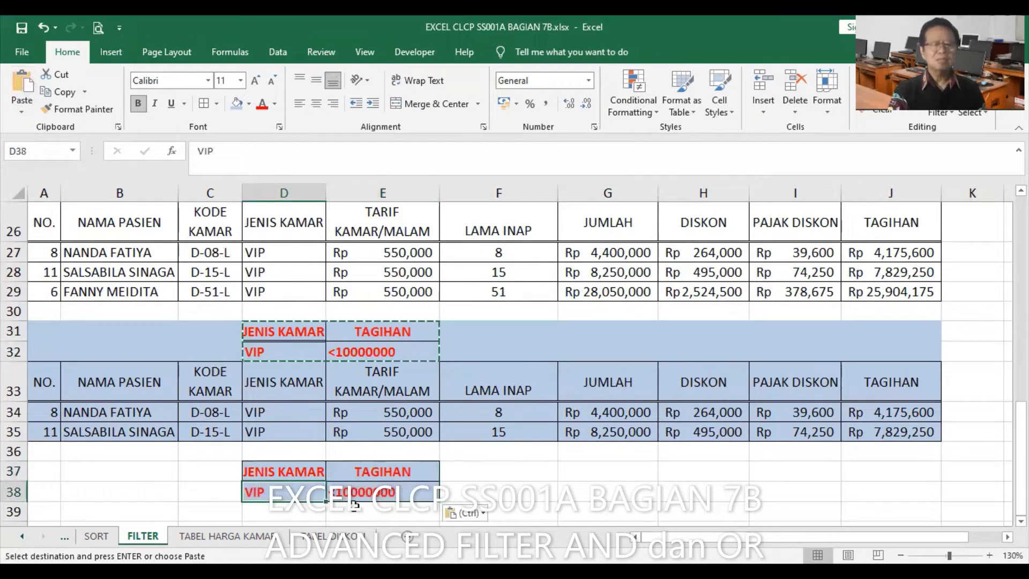
scroll(505, 460, "down", 1)
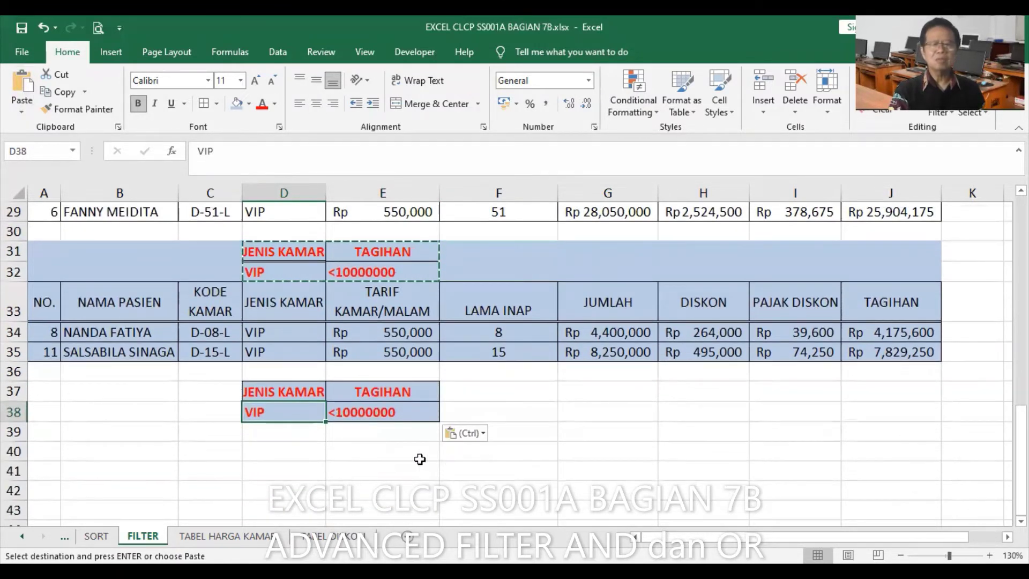
left_click(381, 416)
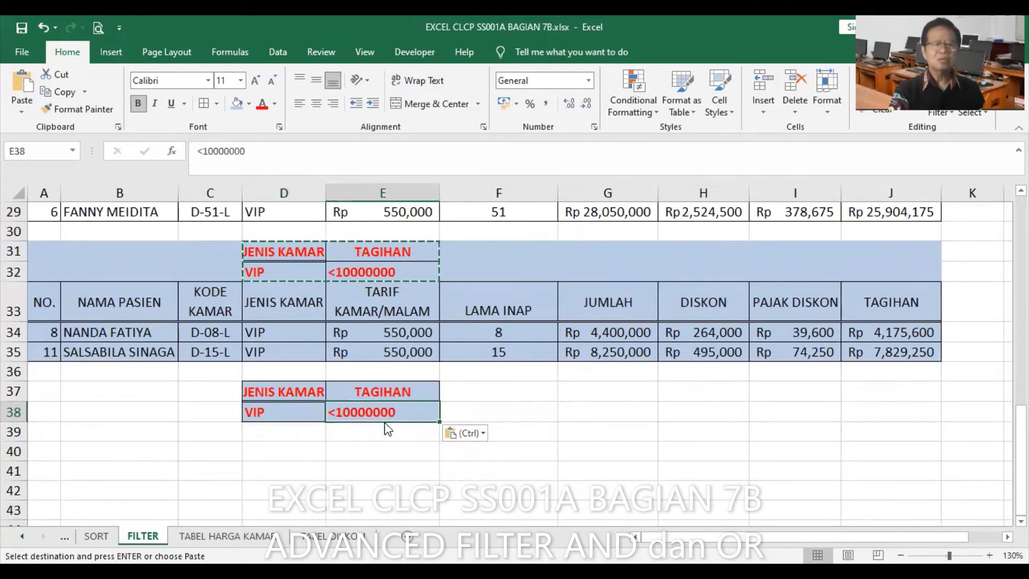
left_click_drag(384, 422, 388, 431)
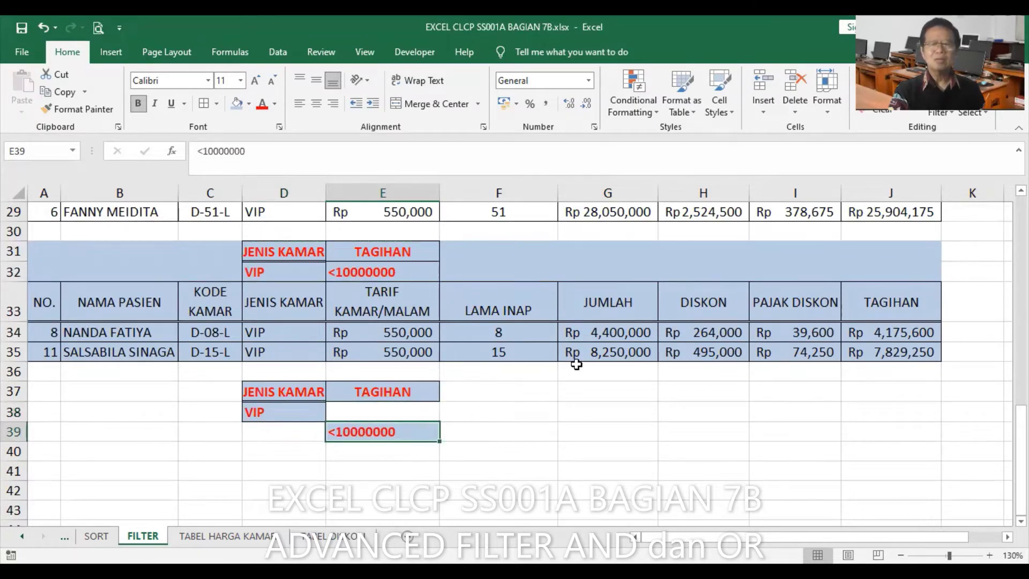
scroll(579, 363, "up", 2)
scroll(589, 359, "up", 1)
scroll(600, 354, "up", 2)
scroll(605, 352, "up", 1)
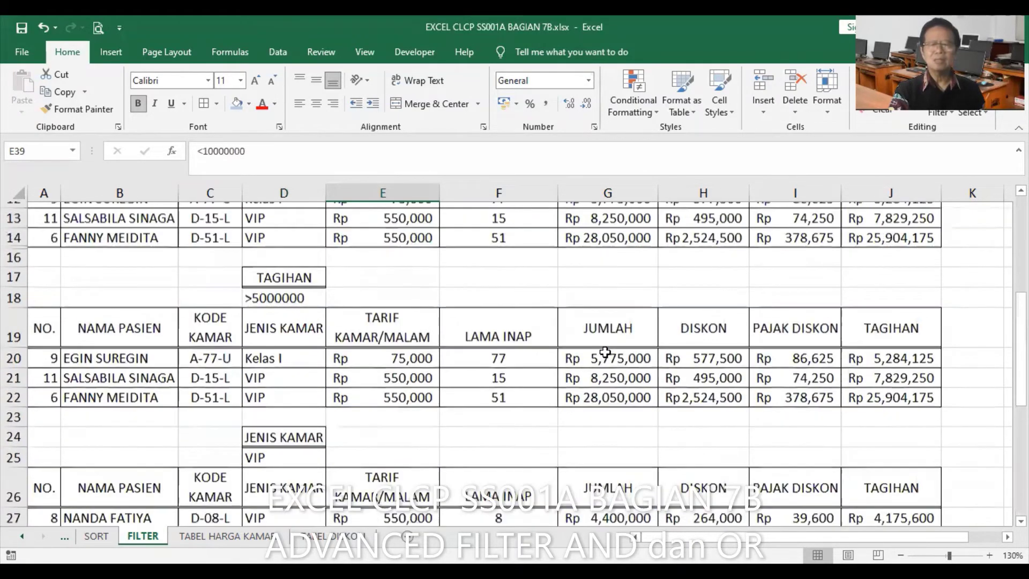
scroll(605, 352, "up", 3)
scroll(605, 352, "up", 1)
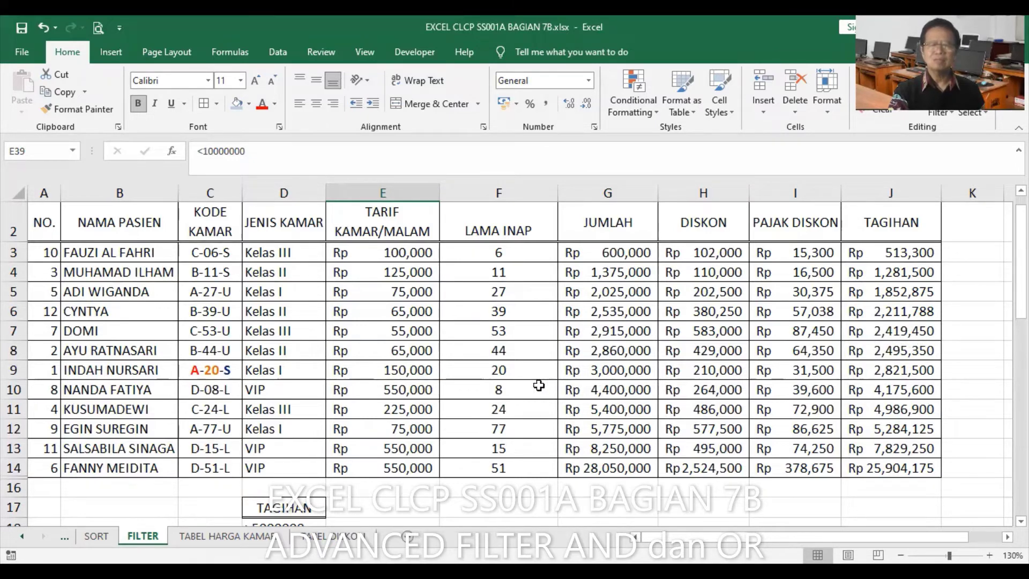
scroll(393, 387, "down", 2)
scroll(372, 423, "down", 3)
scroll(375, 476, "down", 2)
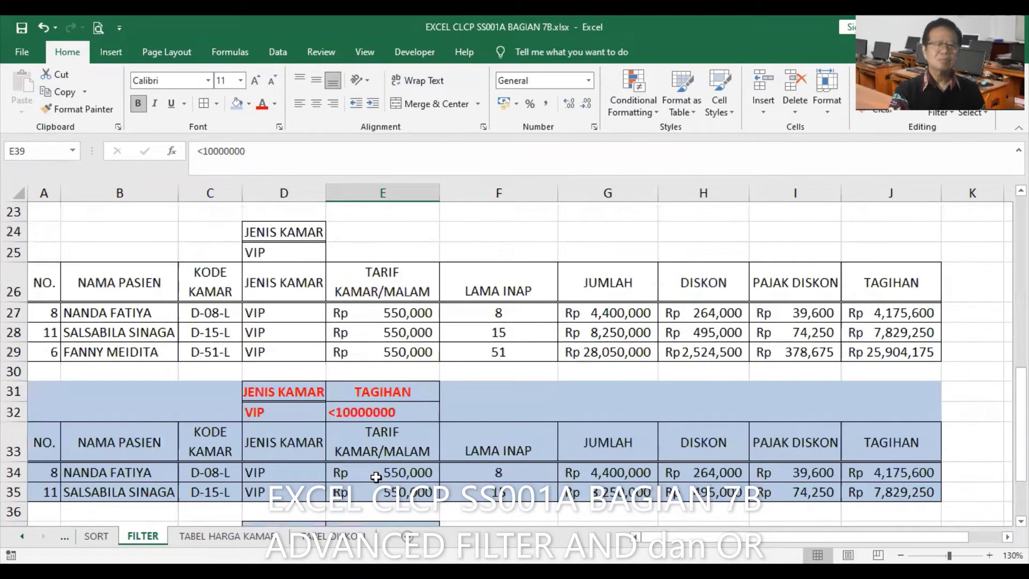
scroll(376, 477, "down", 2)
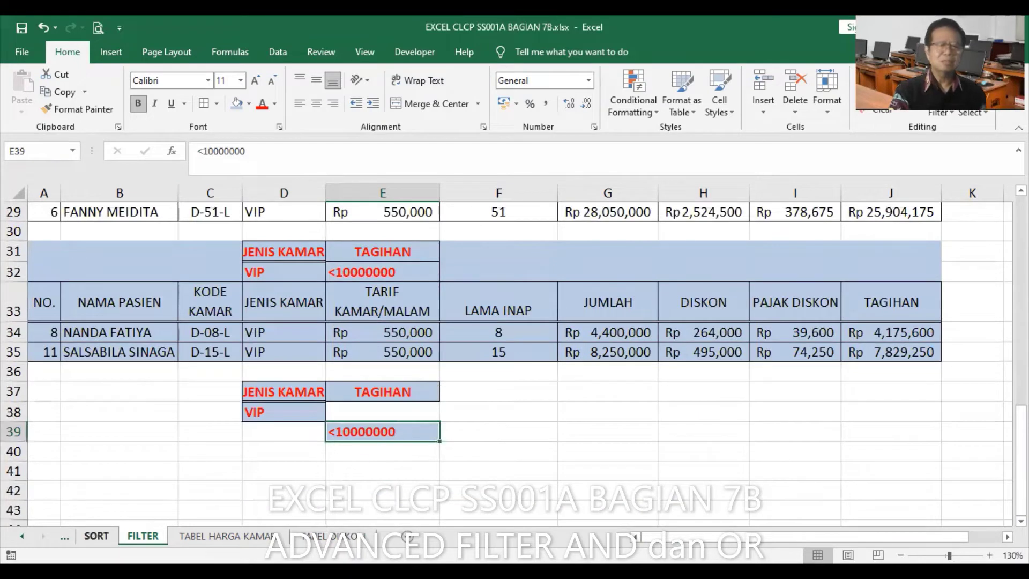
Change the TAGIHAN limit in E39 from <10000000 to <3000000.
left_click(207, 151)
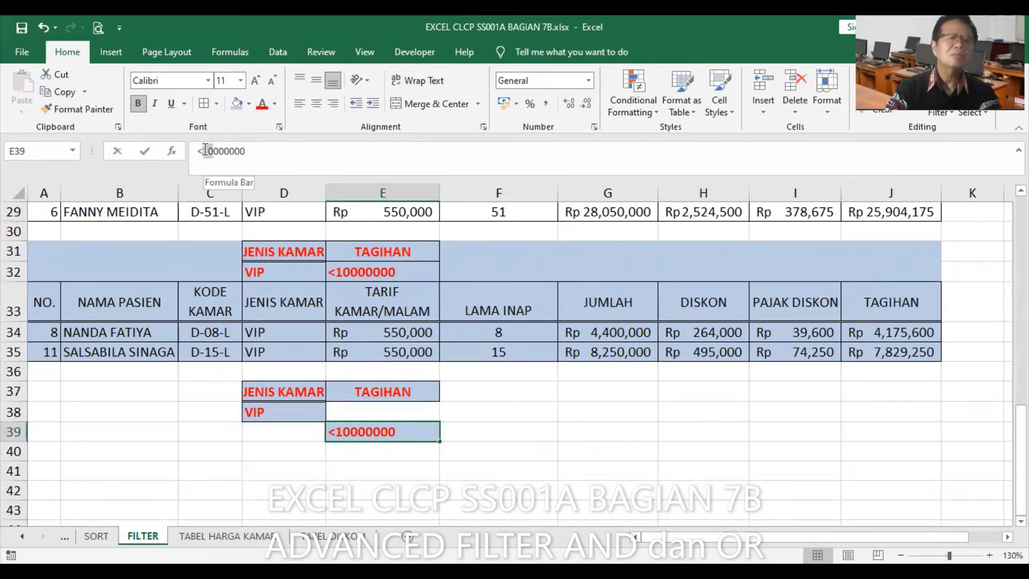
key("Delete")
key("Delete")
type("3")
key("Return")
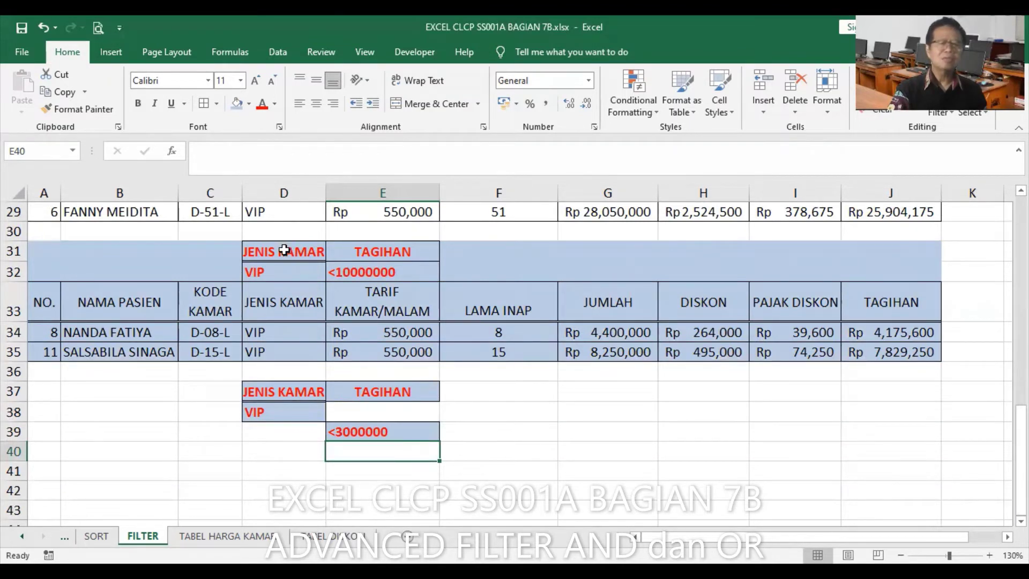
Compare the original criteria D31:E32 with the new block's headers and row 38 cells.
left_click_drag(284, 250, 364, 271)
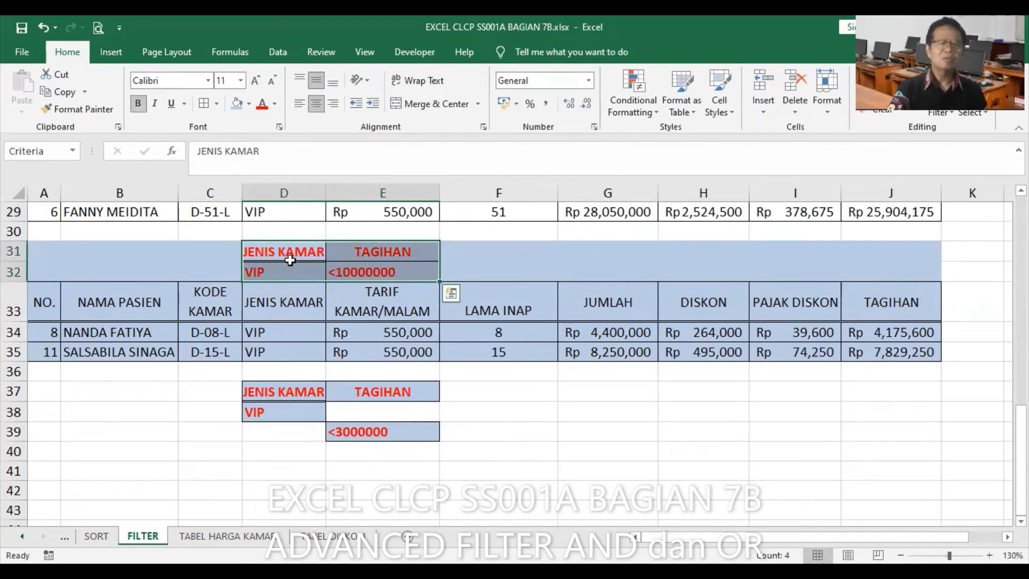
left_click_drag(286, 255, 360, 248)
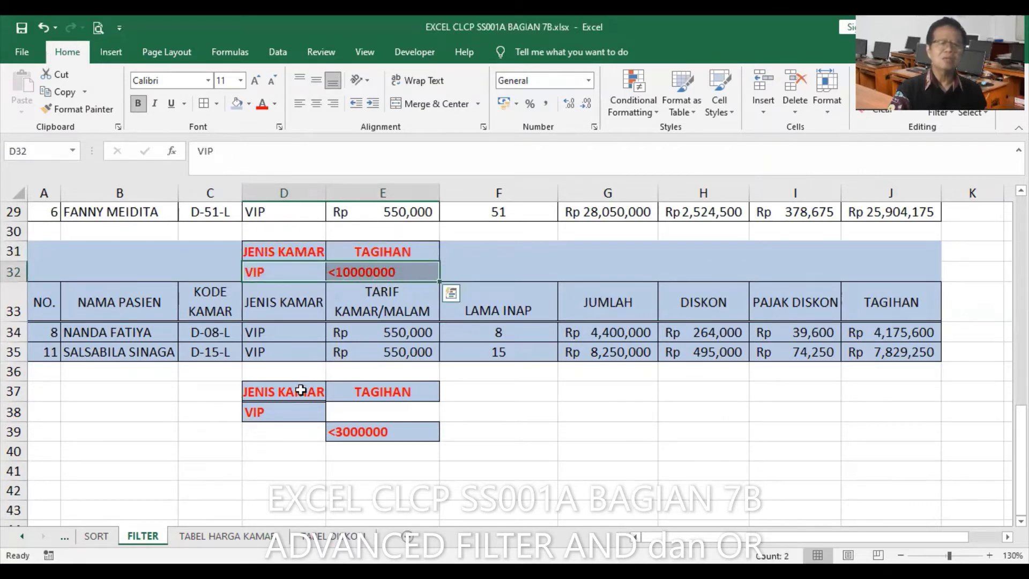
left_click_drag(299, 391, 354, 391)
left_click_drag(299, 409, 401, 410)
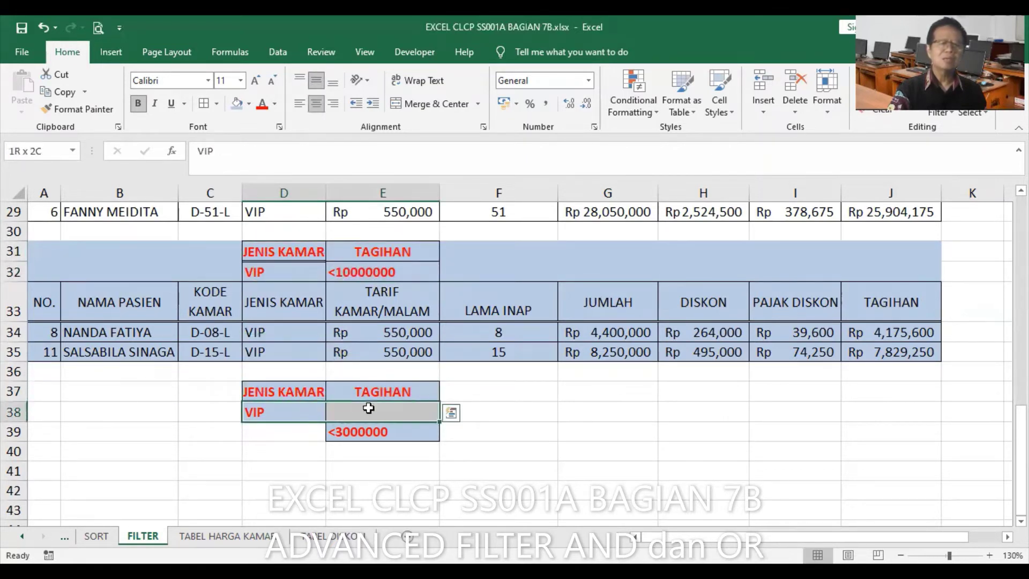
left_click(396, 411)
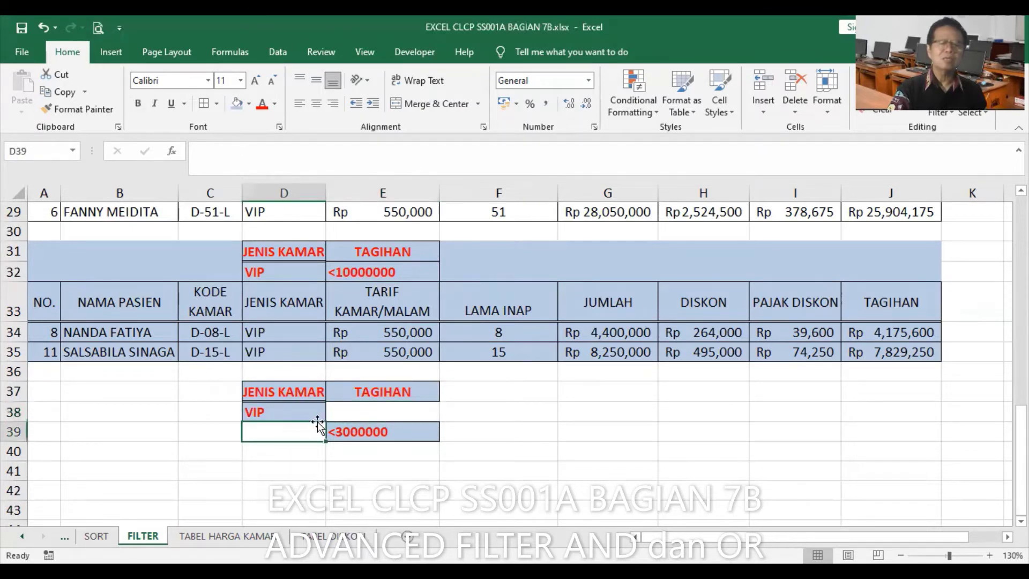
left_click(548, 435)
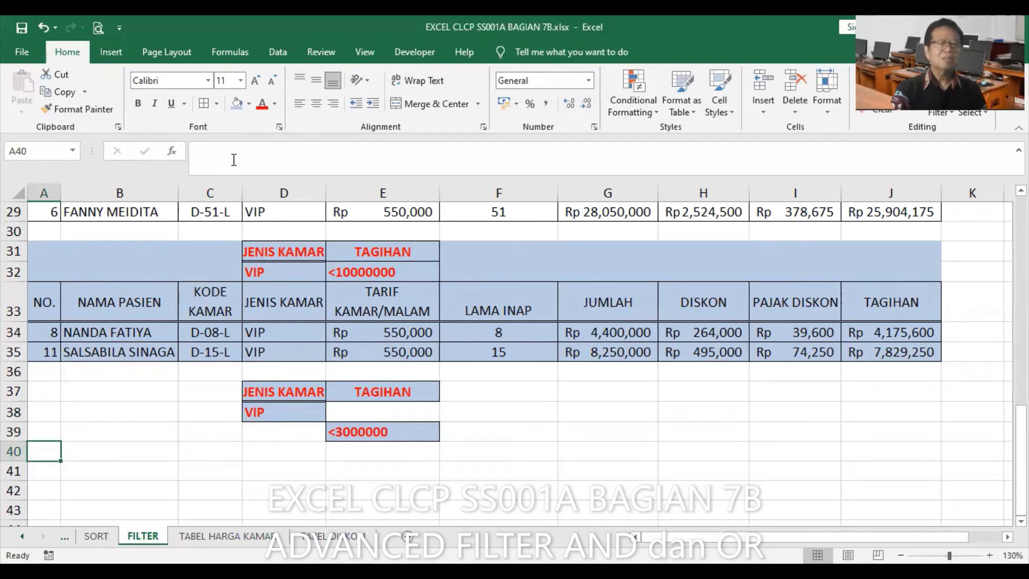
scroll(529, 373, "up", 2)
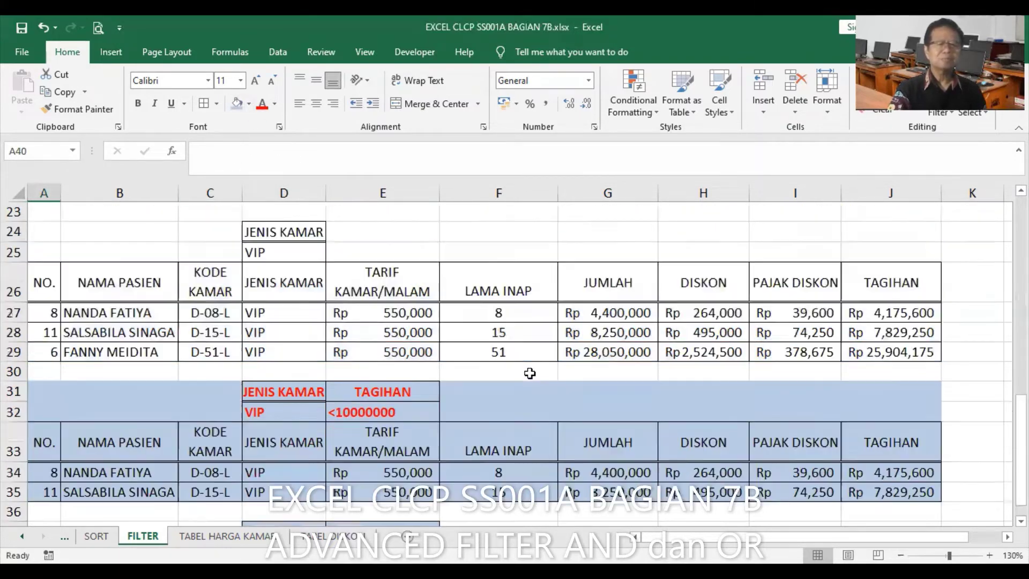
scroll(529, 374, "up", 2)
scroll(529, 373, "up", 5)
scroll(529, 373, "up", 2)
Open Advanced Filter on the billing table, choose copy to another location, and clear the old ranges.
left_click(529, 373)
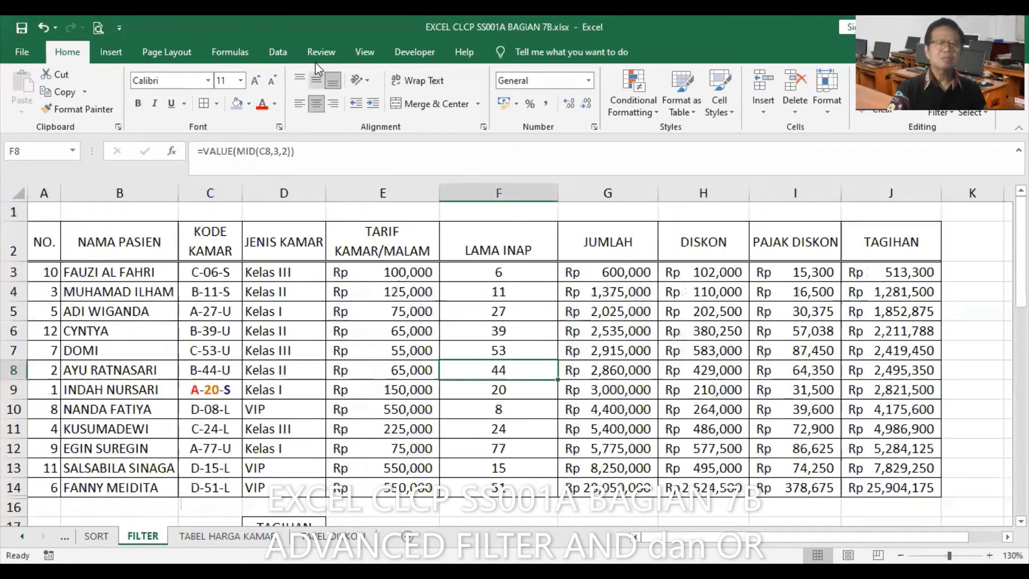
left_click(279, 51)
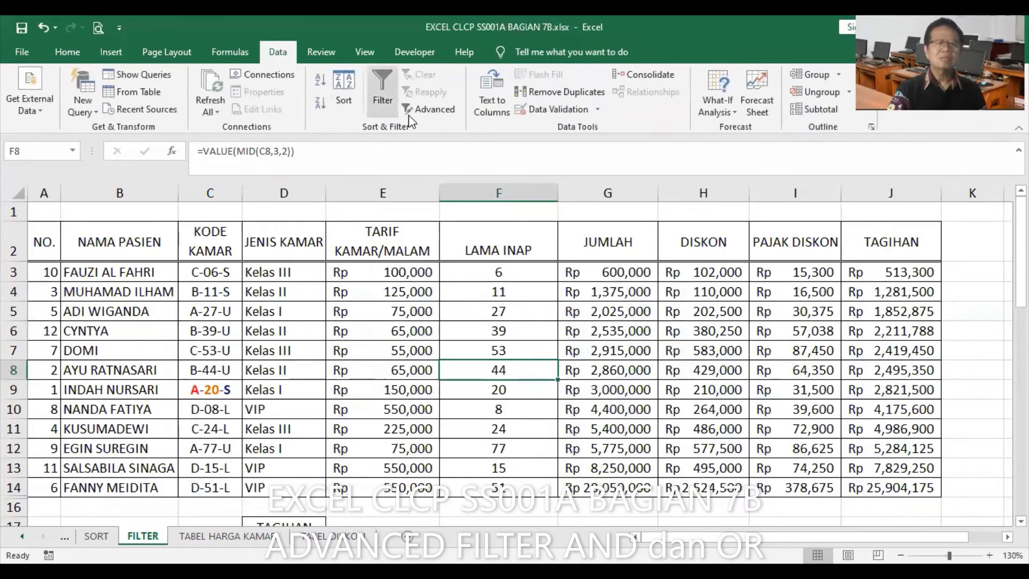
left_click(432, 109)
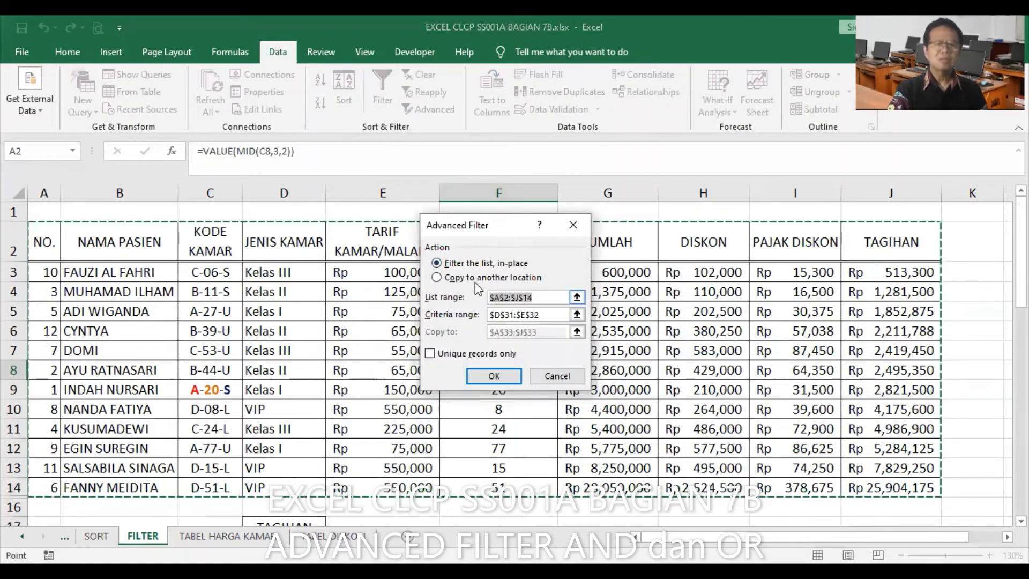
left_click(475, 282)
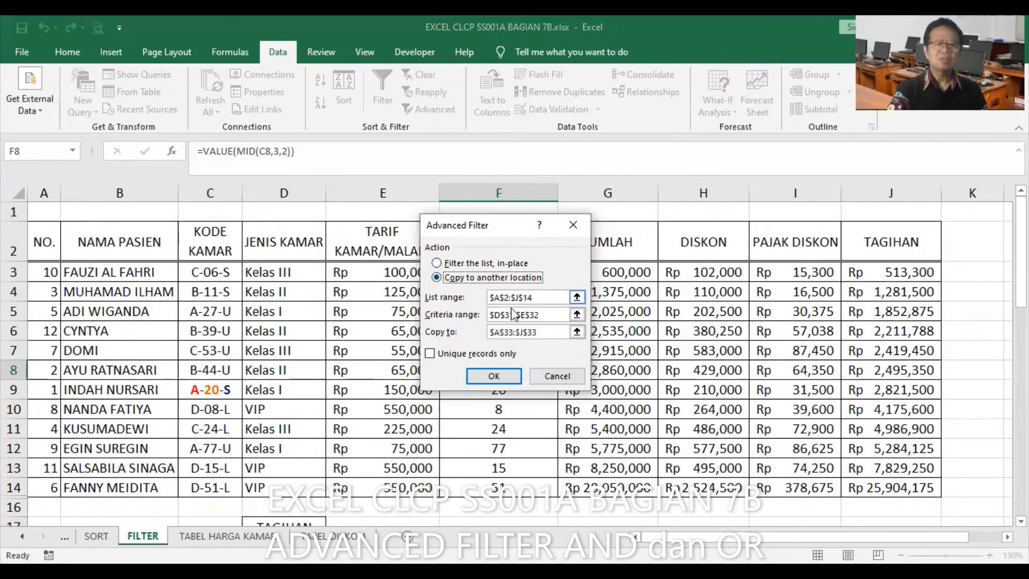
left_click(543, 316)
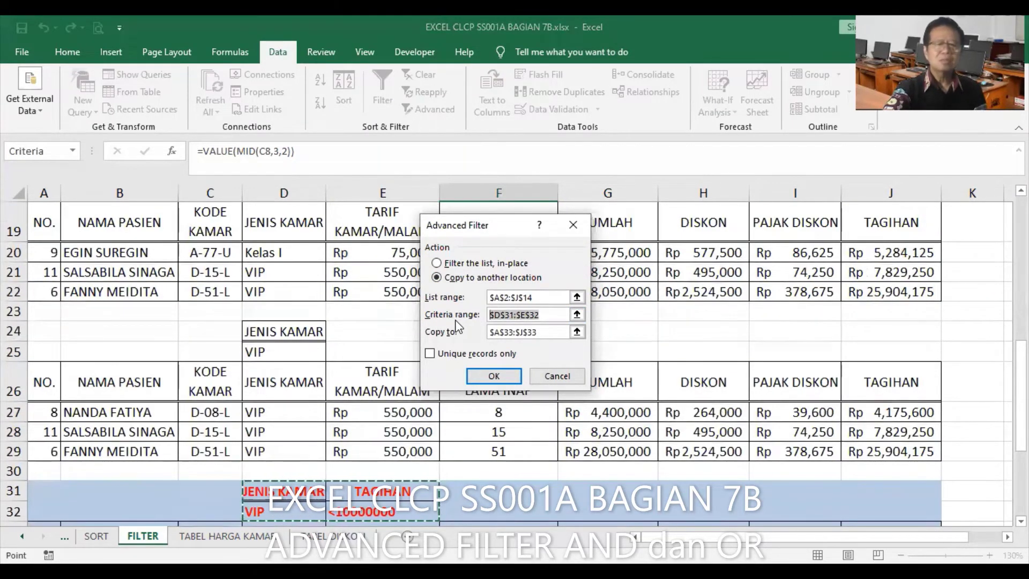
key("BackSpace")
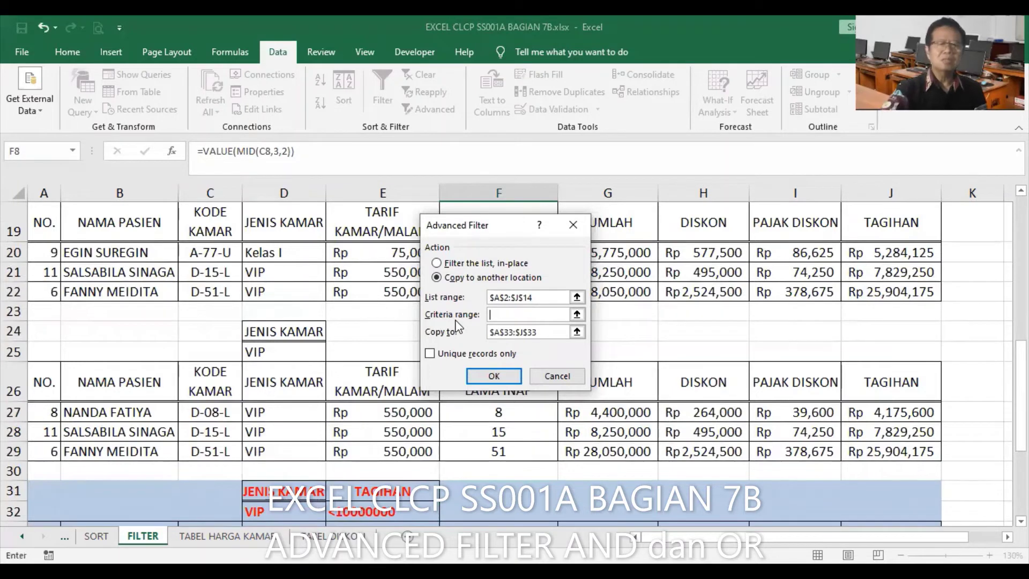
left_click(551, 334)
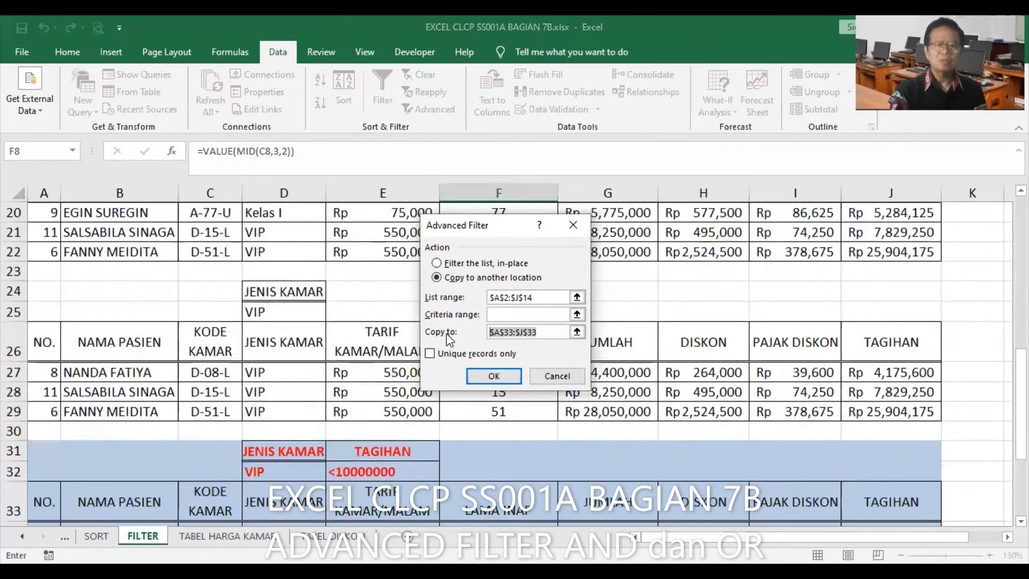
key("BackSpace")
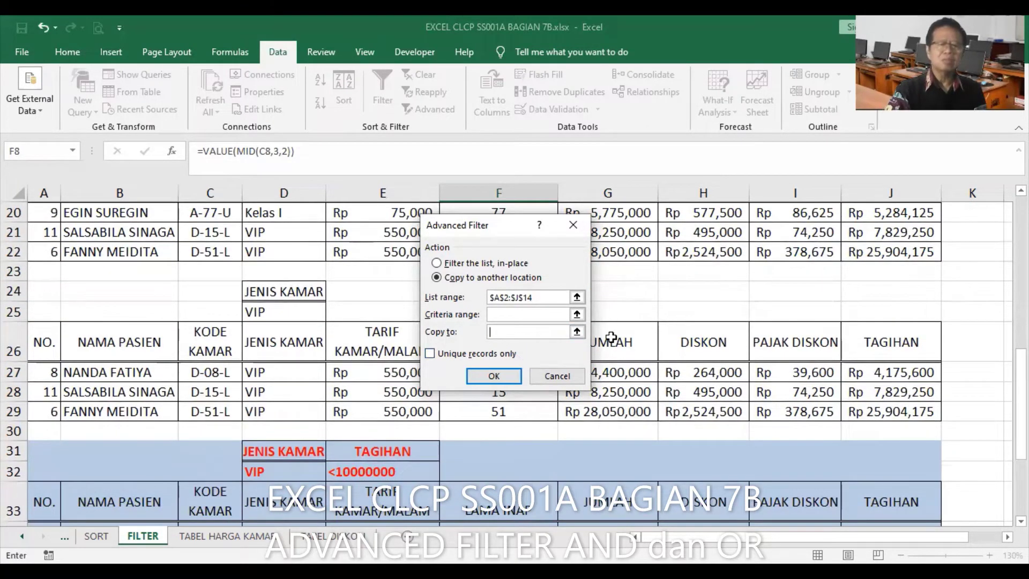
Run the filter with criteria range D37:E39, copying the matching rows to A40.
scroll(611, 337, "down", 2)
scroll(326, 412, "down", 1)
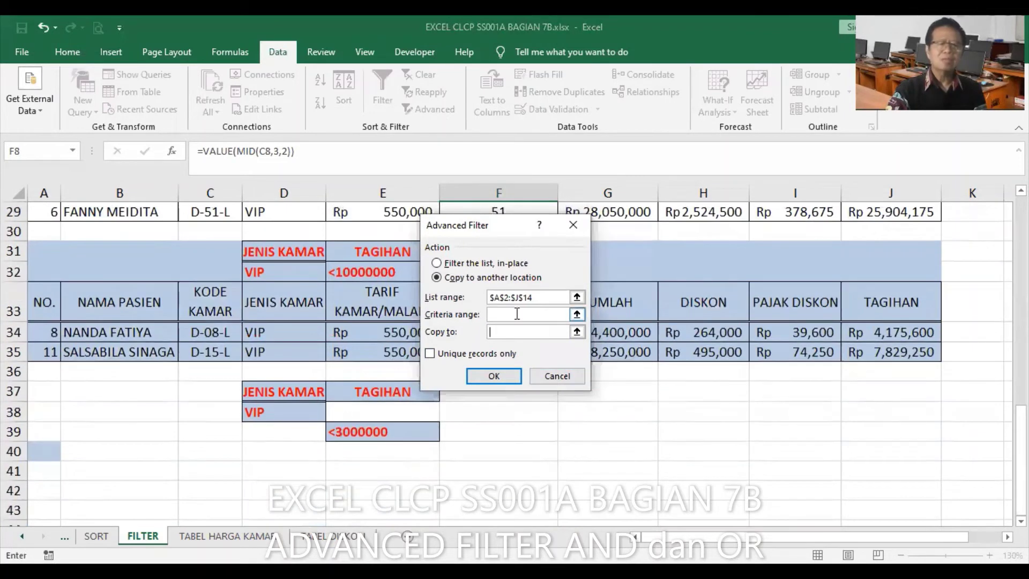
left_click(299, 392)
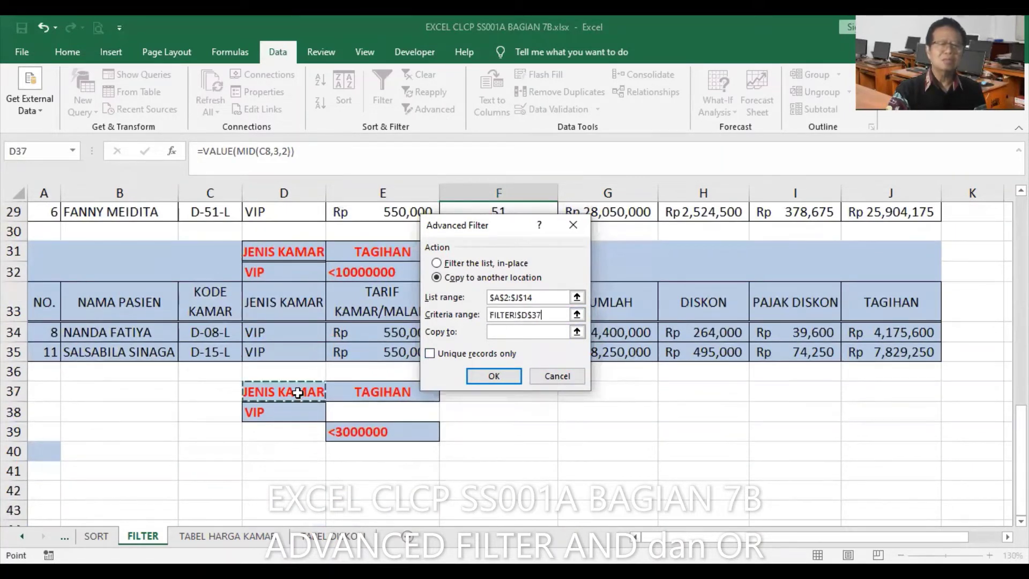
left_click_drag(347, 424, 345, 429)
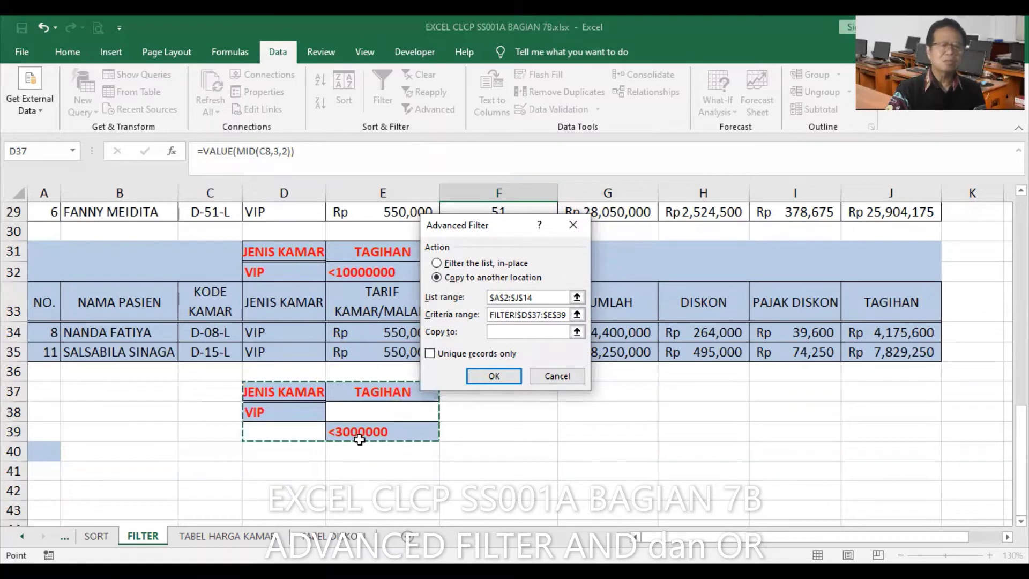
left_click(515, 332)
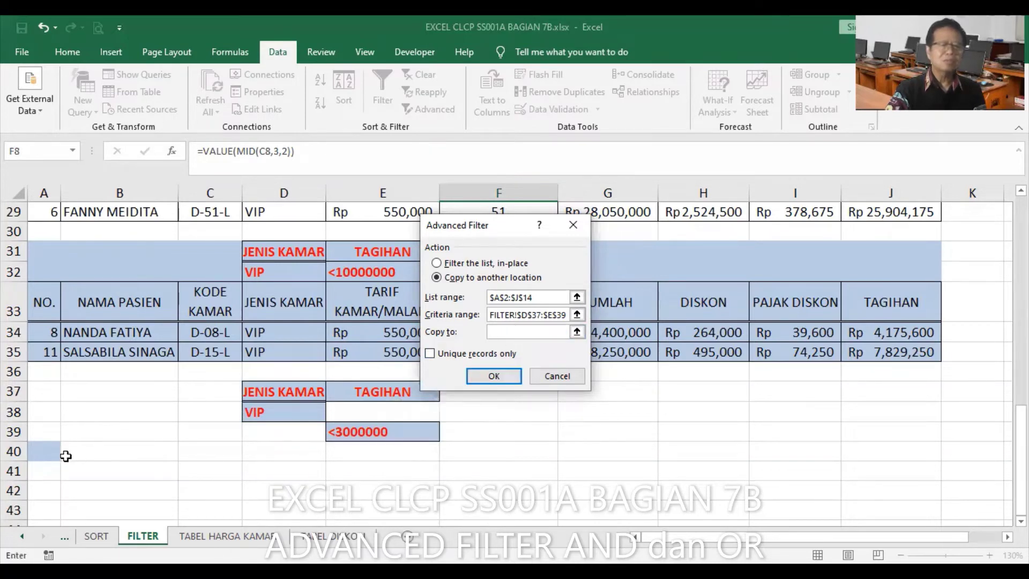
left_click(40, 452)
left_click(499, 378)
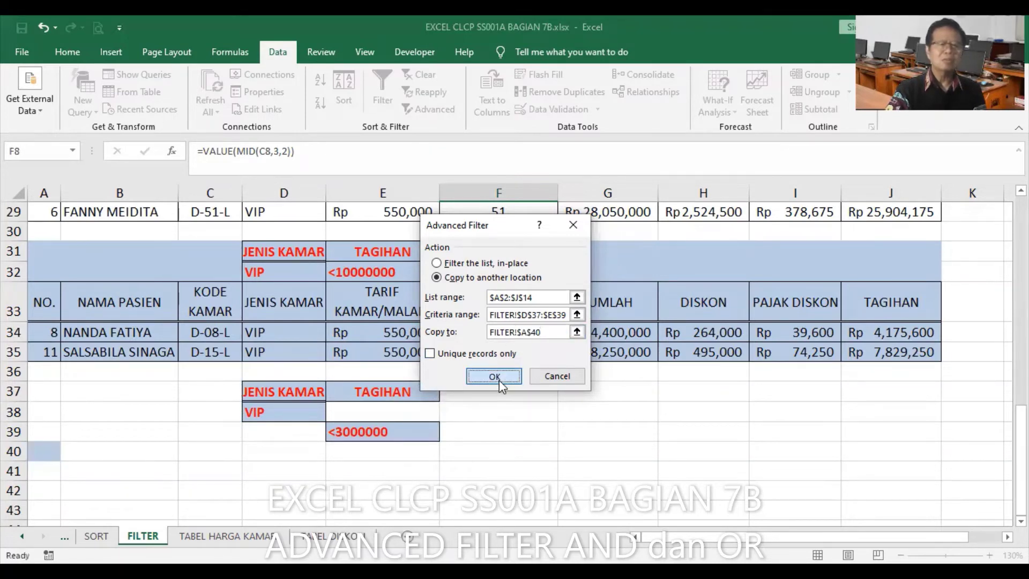
scroll(562, 350, "down", 2)
scroll(568, 351, "down", 5)
scroll(570, 364, "down", 2)
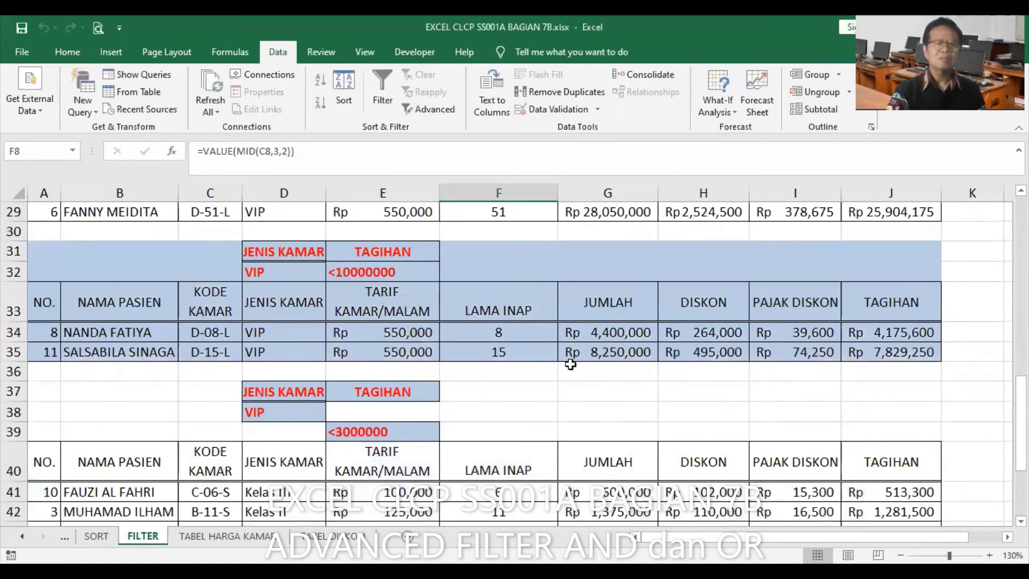
scroll(570, 364, "down", 2)
scroll(569, 369, "down", 1)
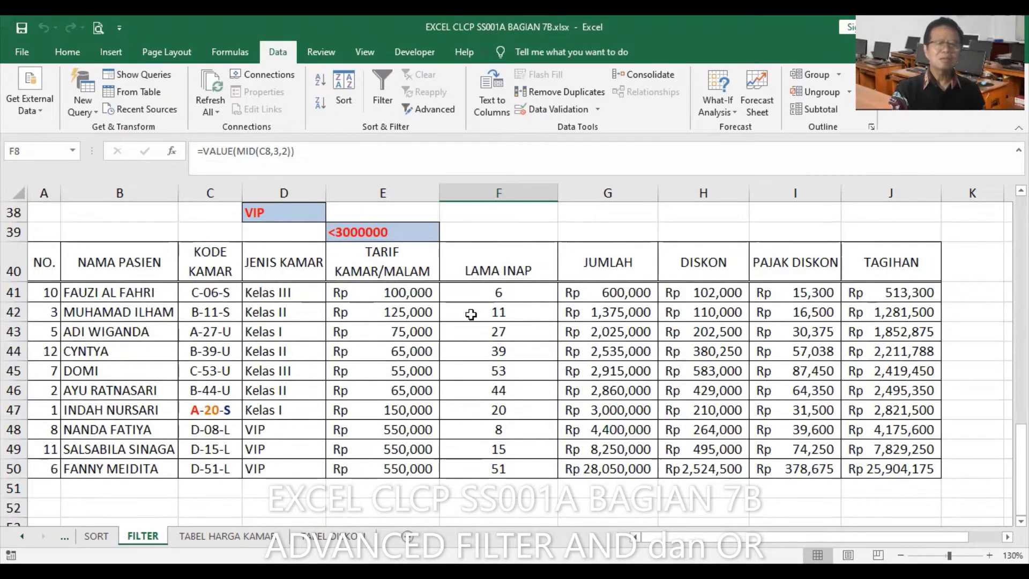
left_click(898, 429)
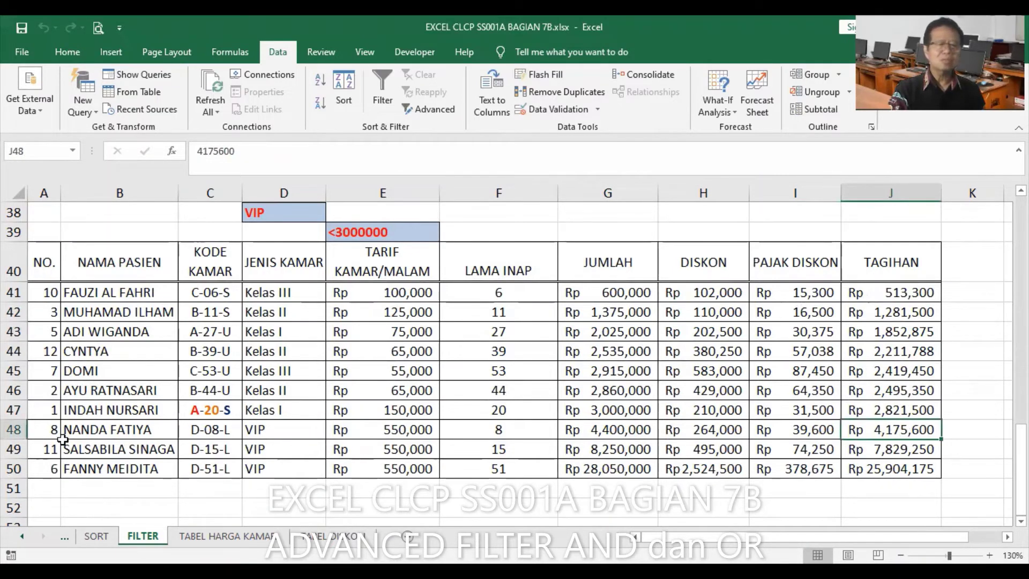
left_click(13, 429)
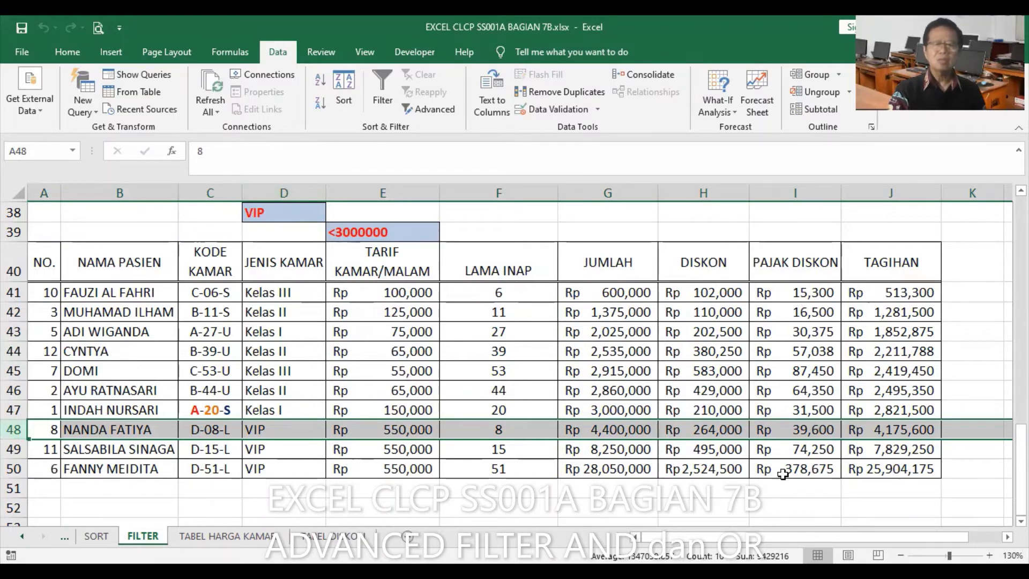
left_click(15, 468)
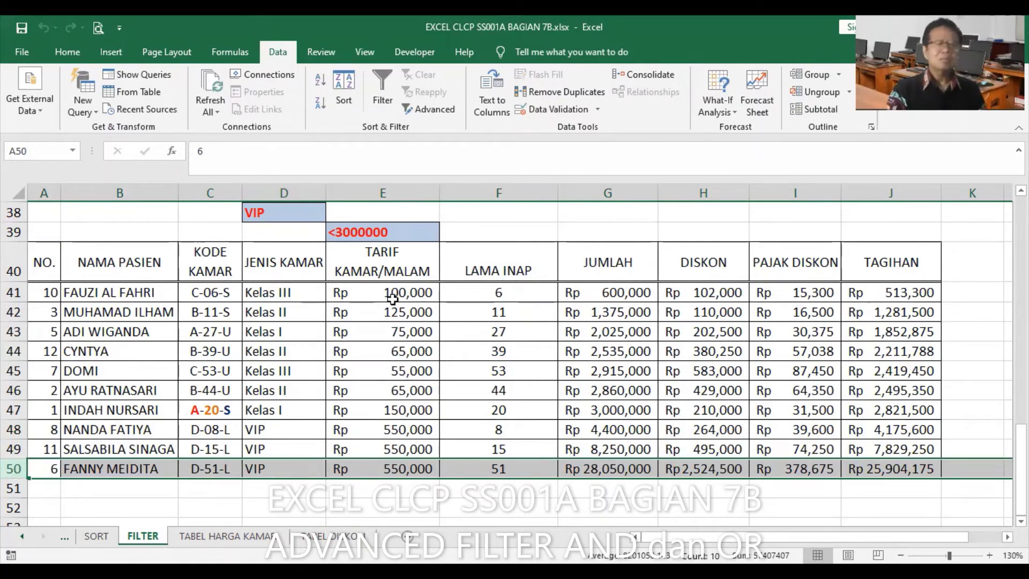
scroll(394, 301, "up", 1)
Copy the criteria block D37:E39 and paste it at D52.
left_click(294, 249)
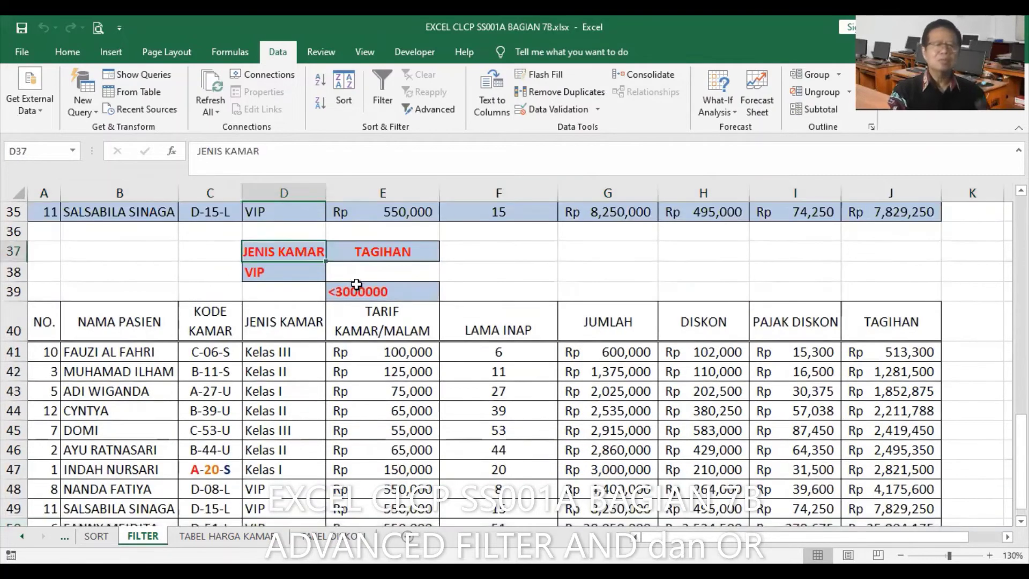
left_click(368, 289, "shift")
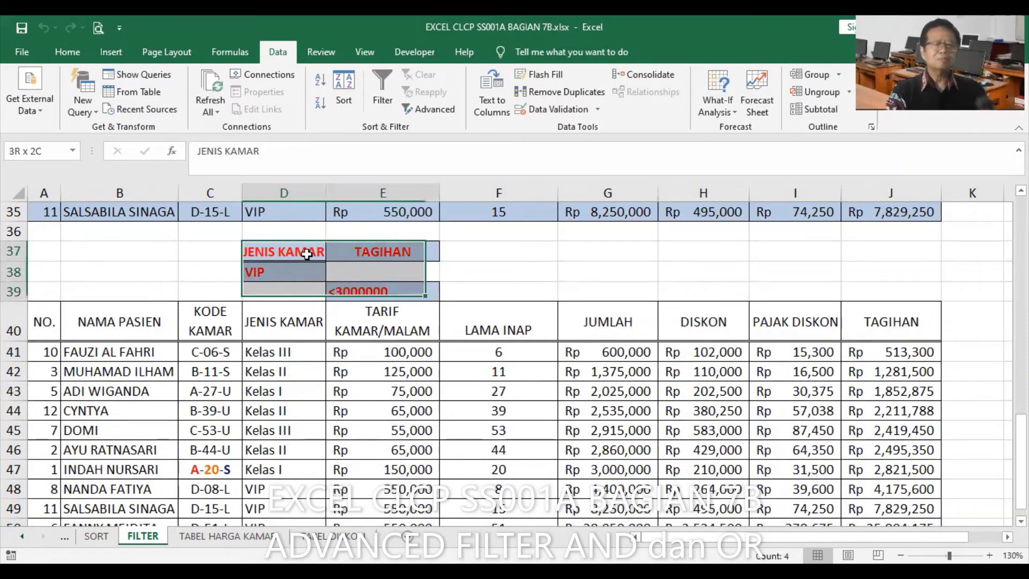
left_click(67, 51)
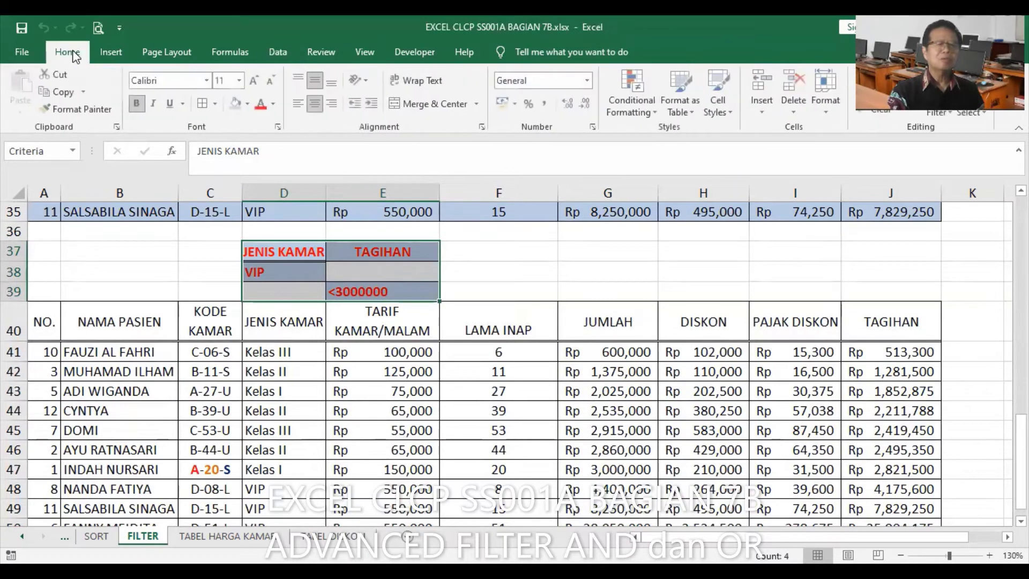
left_click(66, 91)
scroll(349, 208, "down", 3)
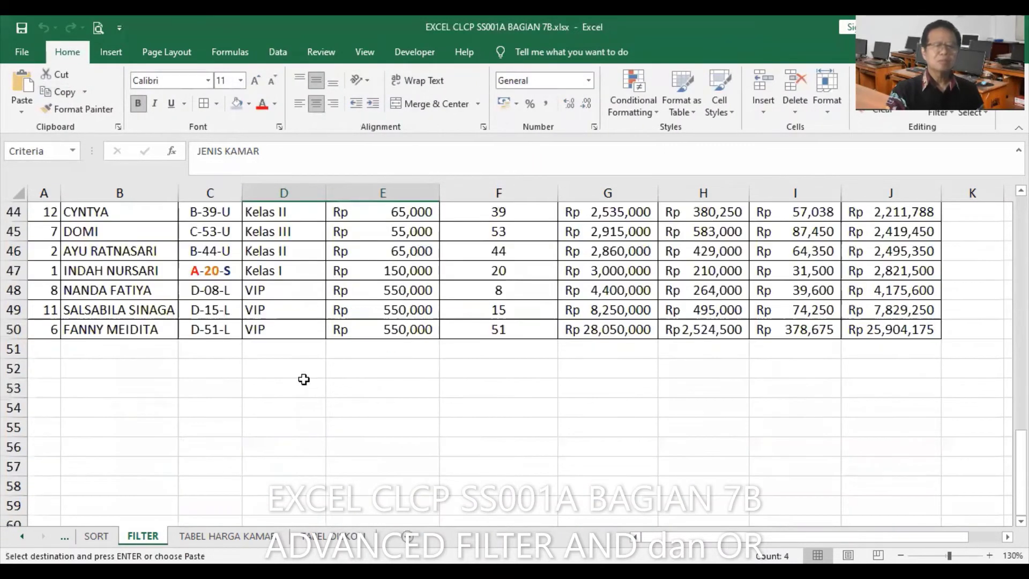
left_click(292, 368)
left_click(22, 86)
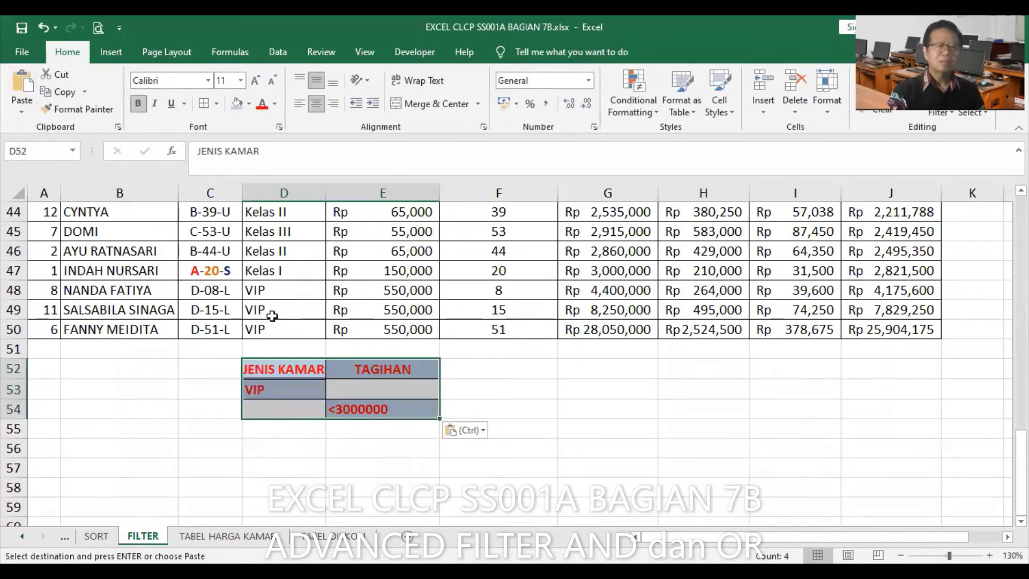
Replace the VIP condition in D53 with =Kelas I, keeping TAGIHAN <3000000 in E54.
left_click(283, 390)
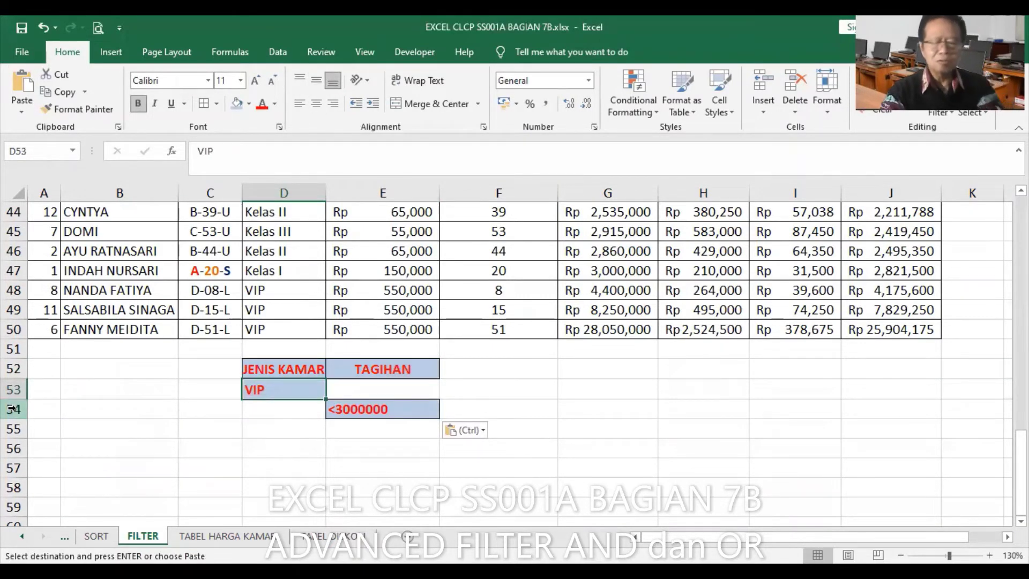
type("=\"=Kelas I")
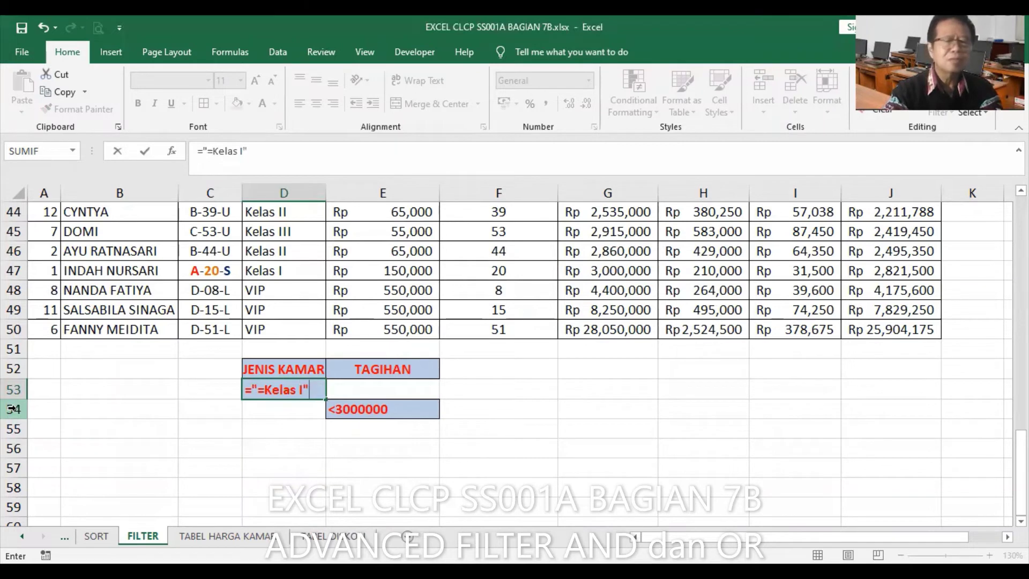
key("Return")
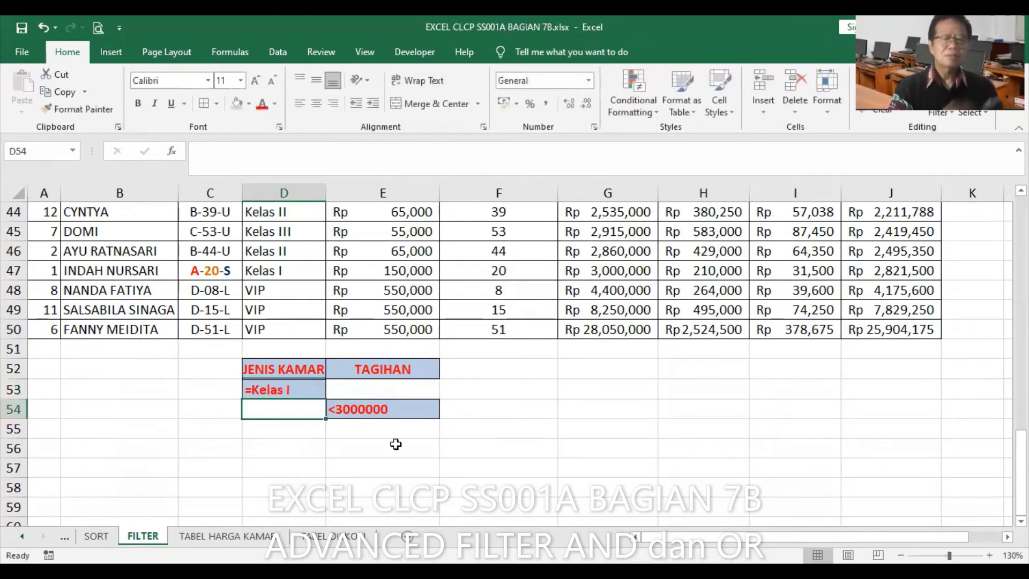
left_click(395, 409)
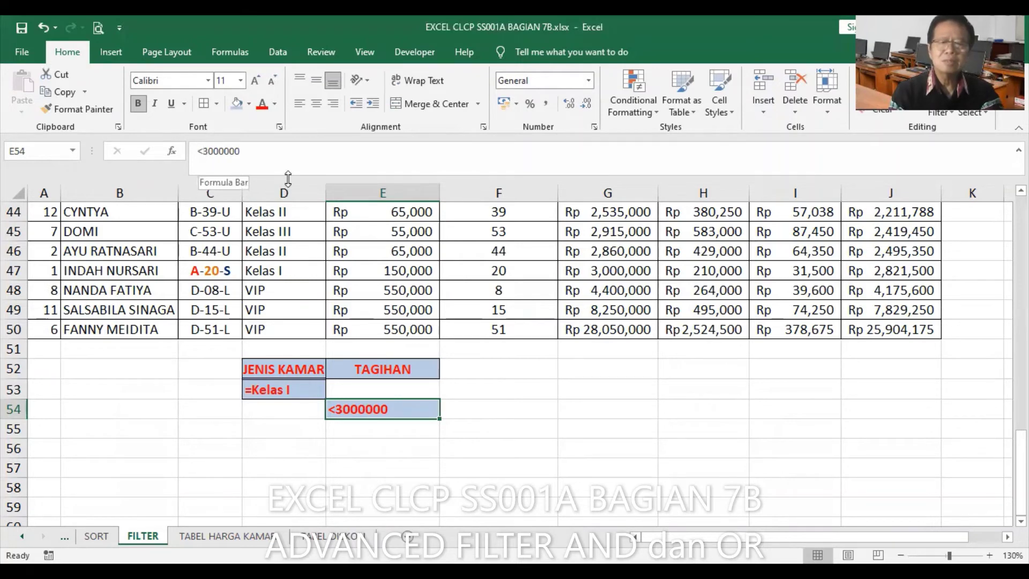
scroll(748, 313, "up", 2)
scroll(747, 312, "up", 1)
scroll(748, 313, "up", 7)
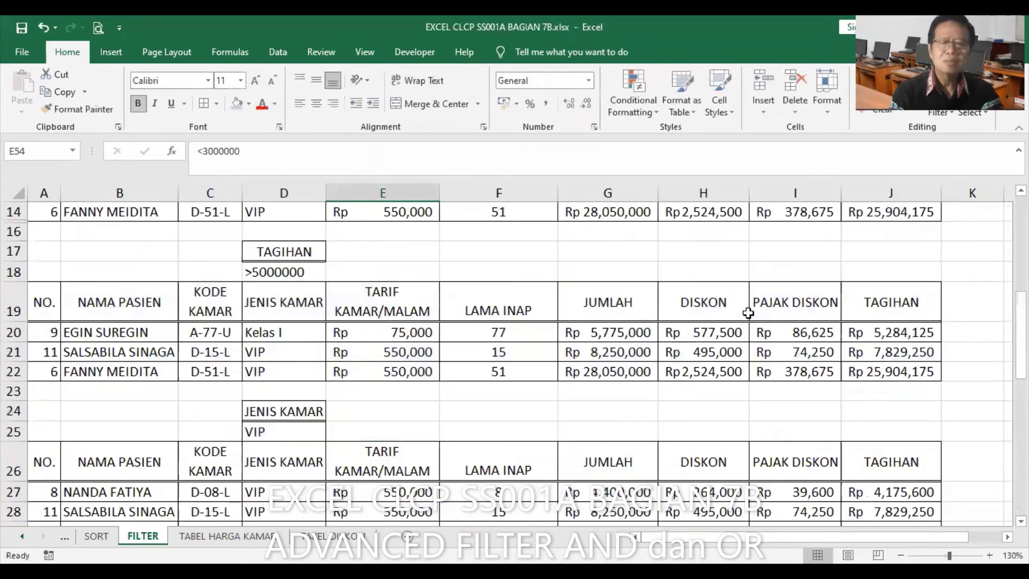
scroll(748, 312, "up", 4)
scroll(748, 312, "up", 1)
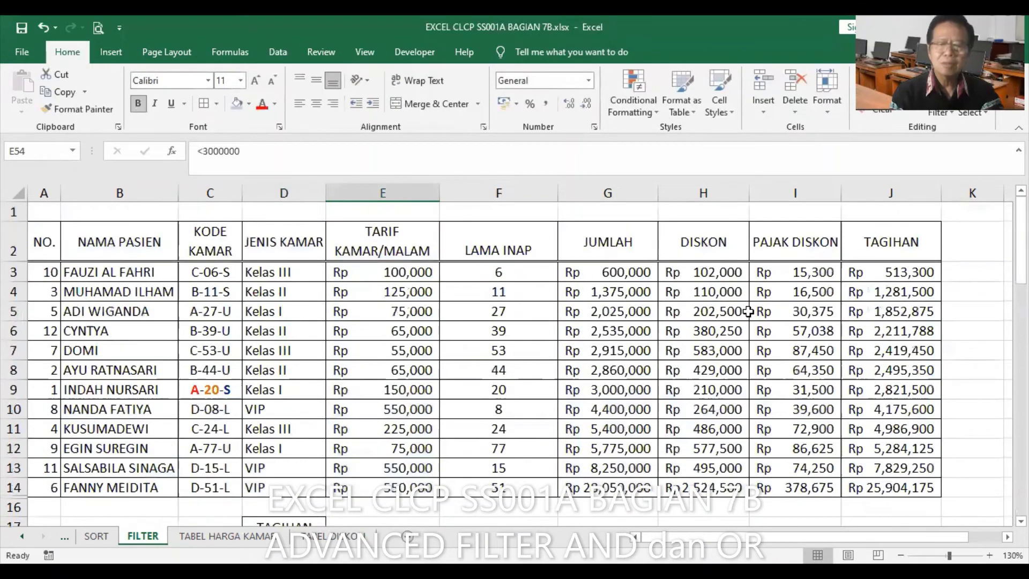
scroll(748, 312, "down", 5)
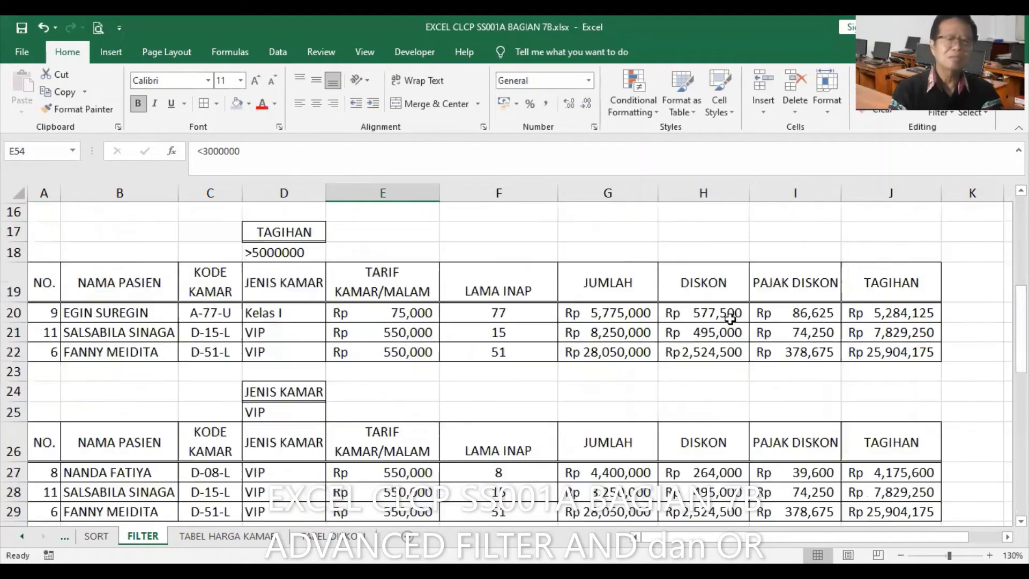
scroll(793, 381, "up", 4)
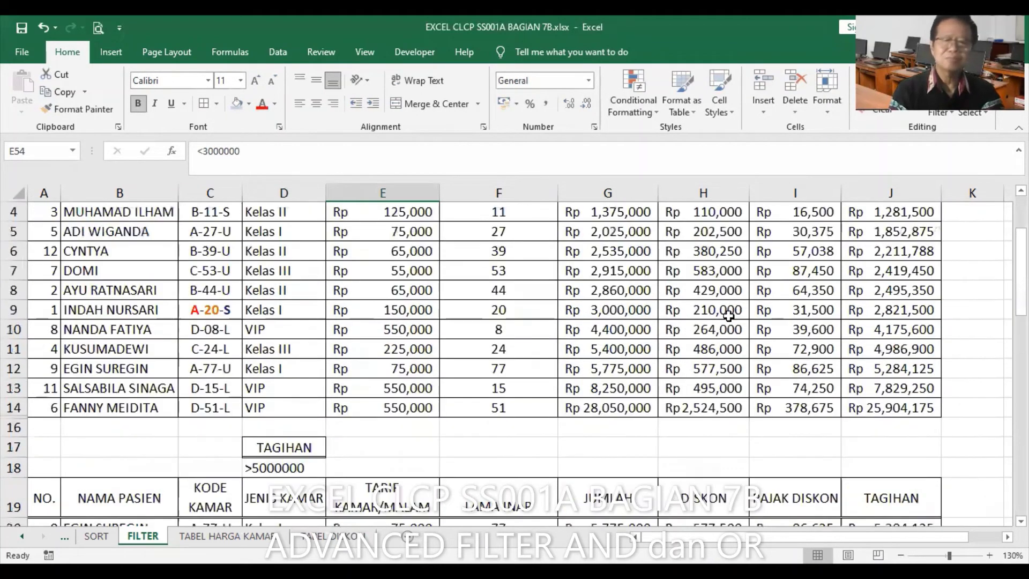
left_click(904, 335)
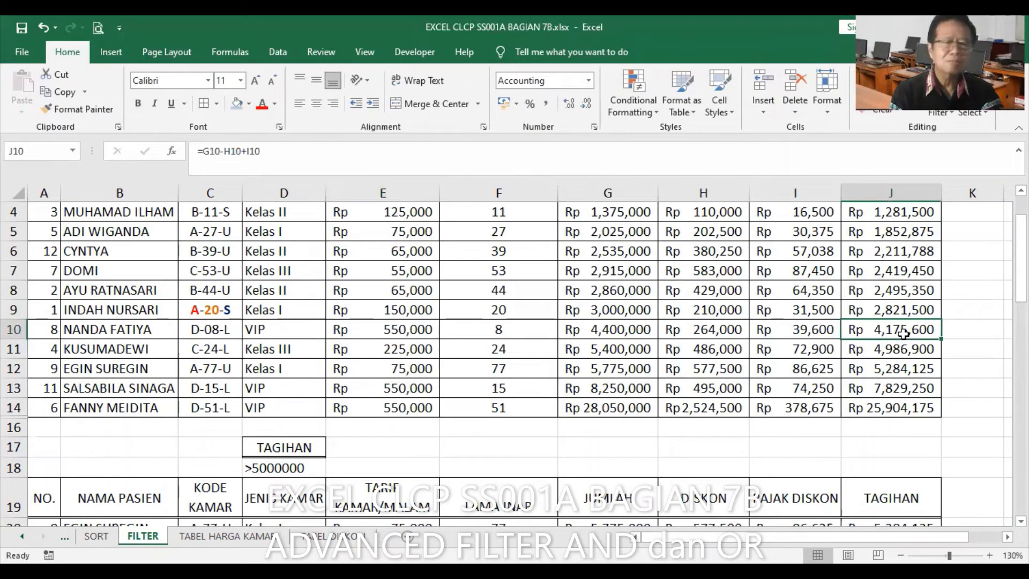
scroll(311, 307, "down", 2)
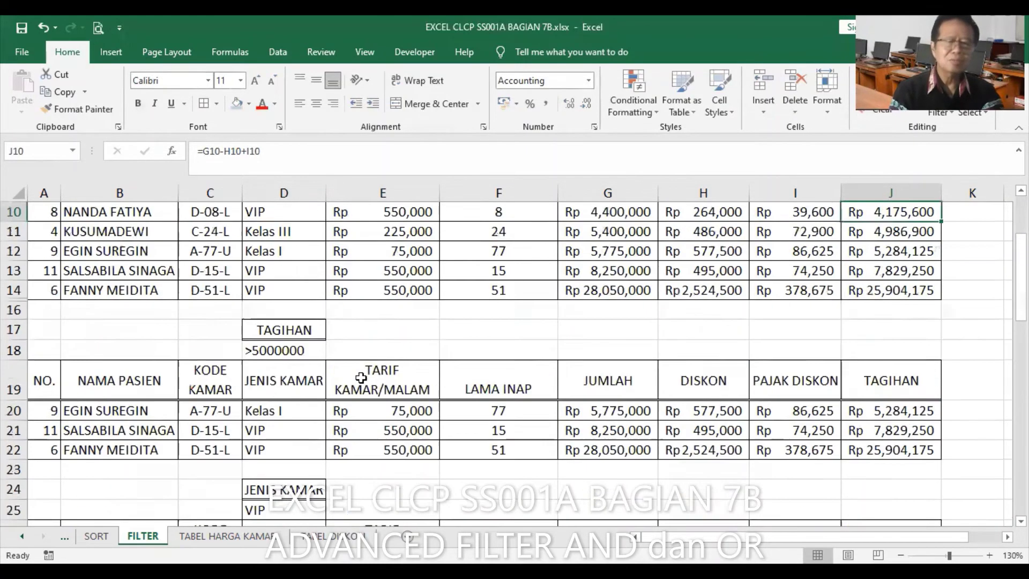
scroll(361, 381, "down", 2)
scroll(363, 386, "down", 7)
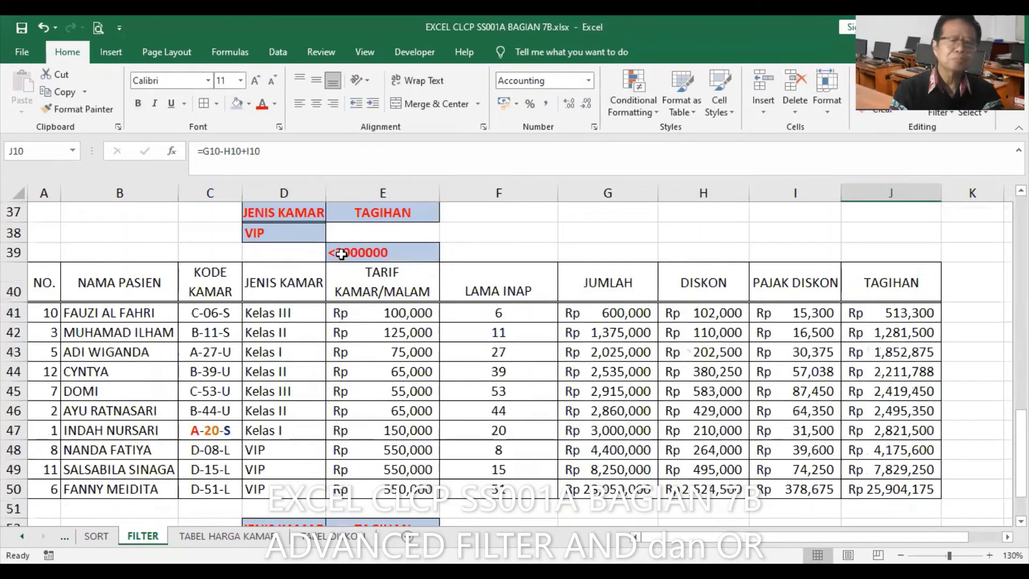
scroll(359, 332, "down", 1)
scroll(338, 311, "down", 3)
left_click(338, 311)
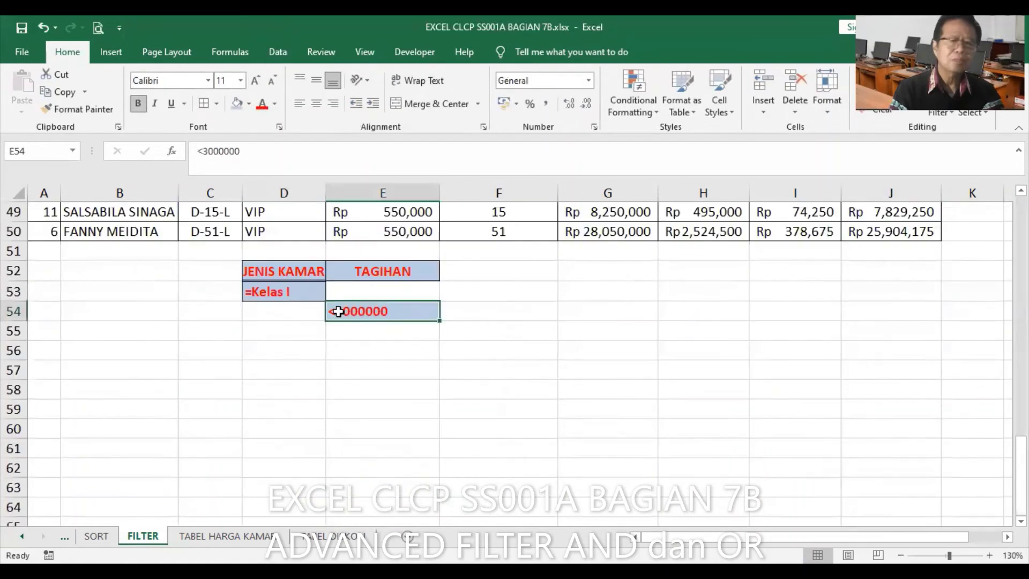
left_click(204, 152)
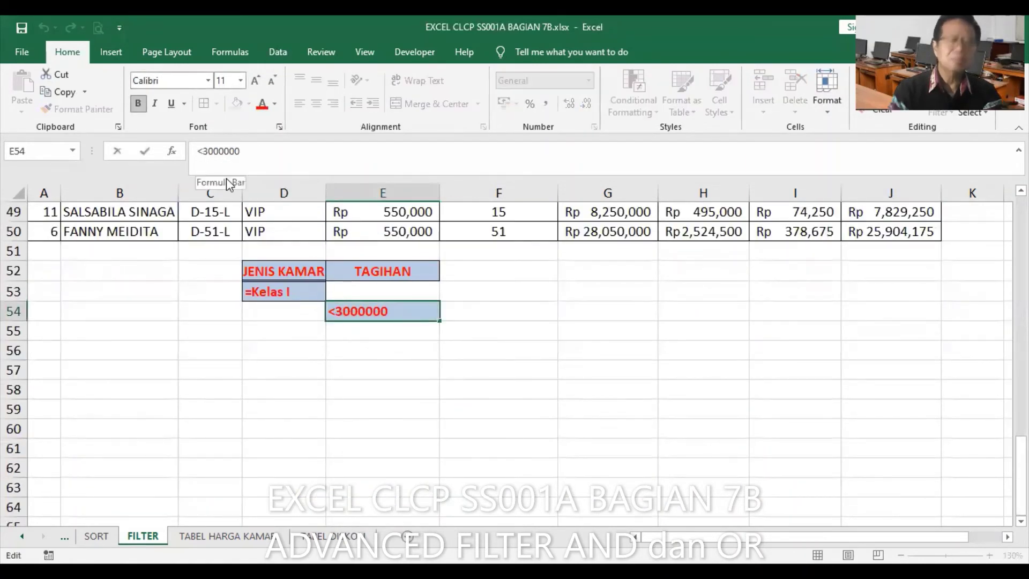
key("BackSpace")
type(">")
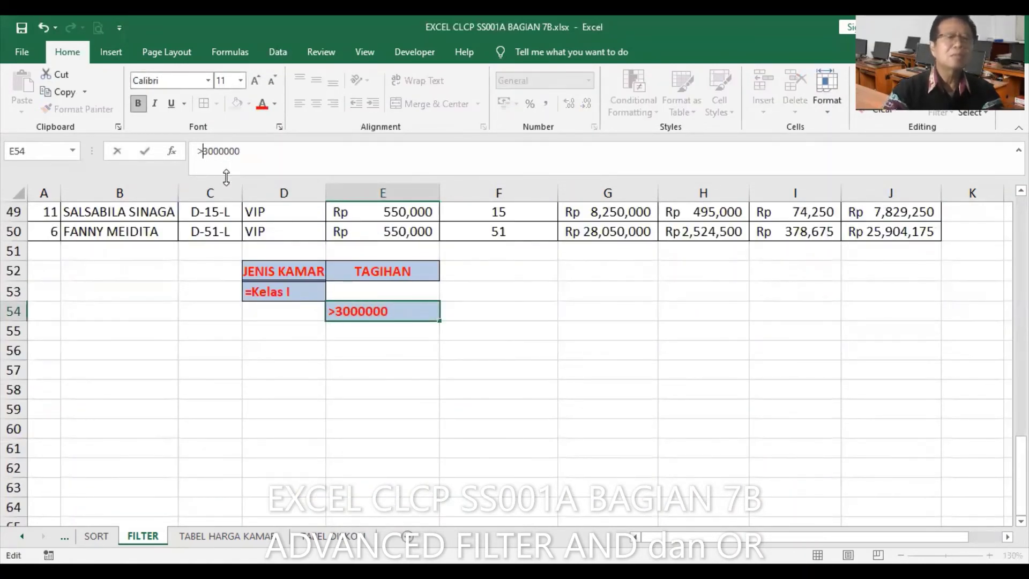
type("4")
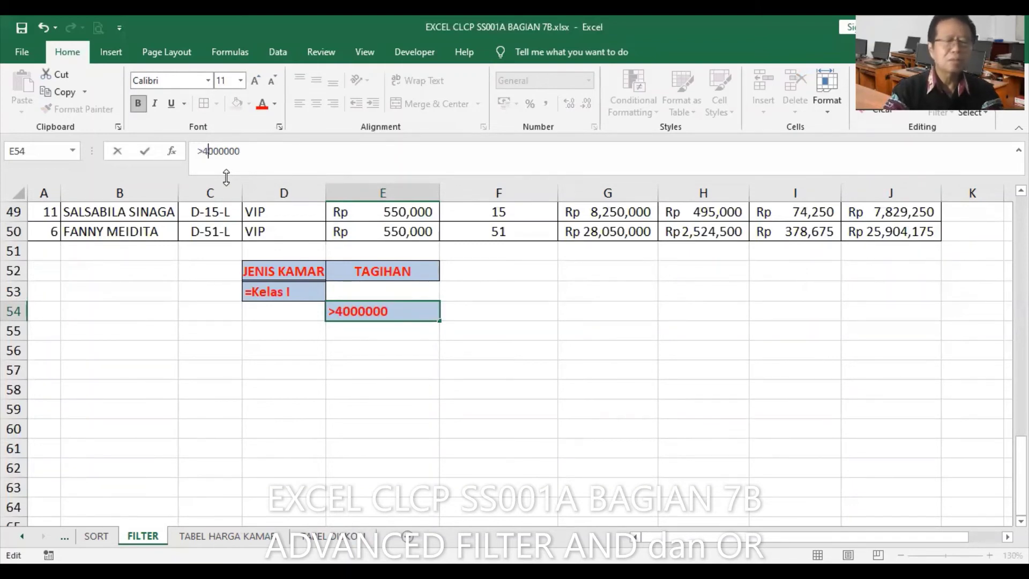
key("Return")
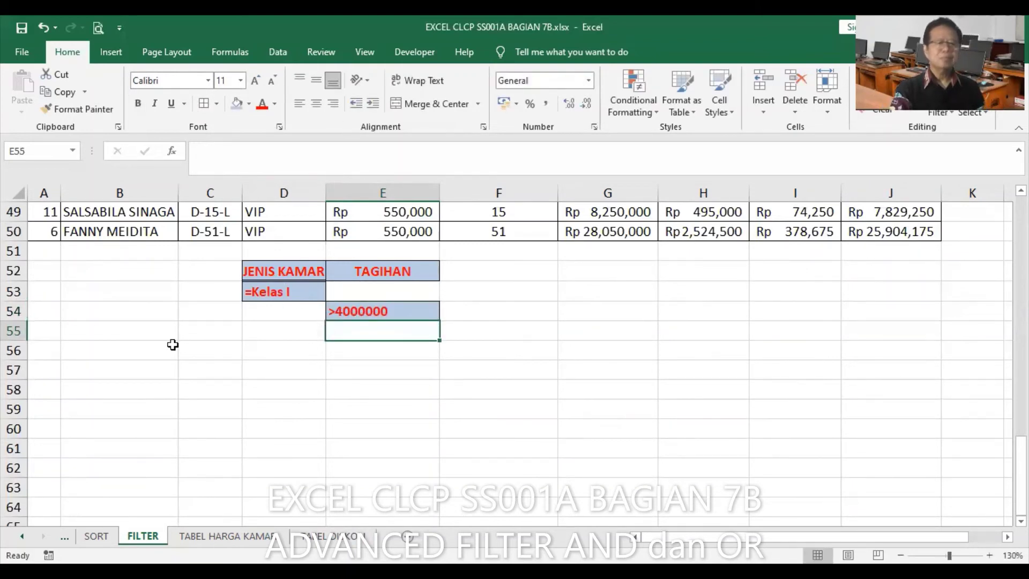
left_click(49, 333)
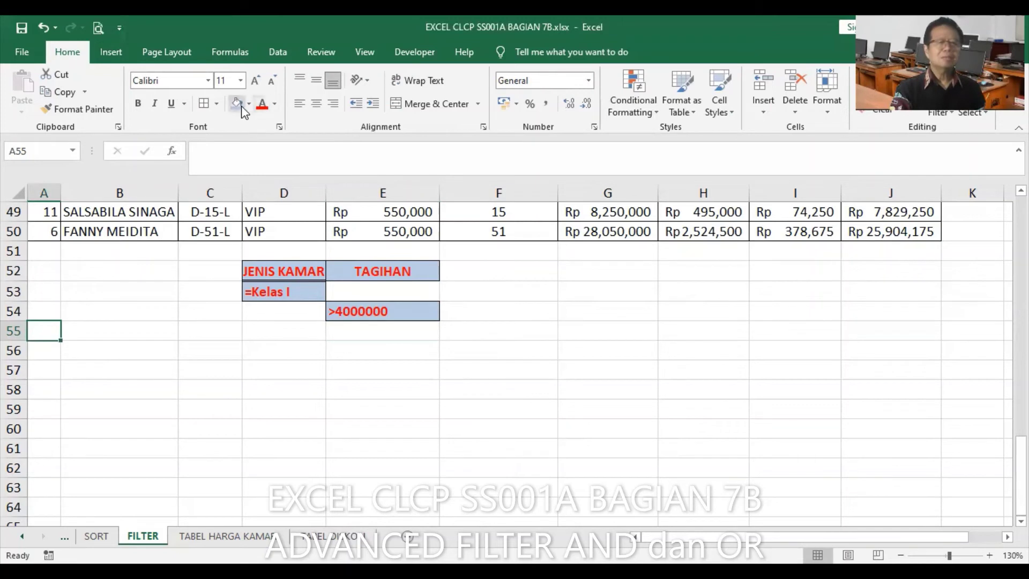
left_click(288, 273)
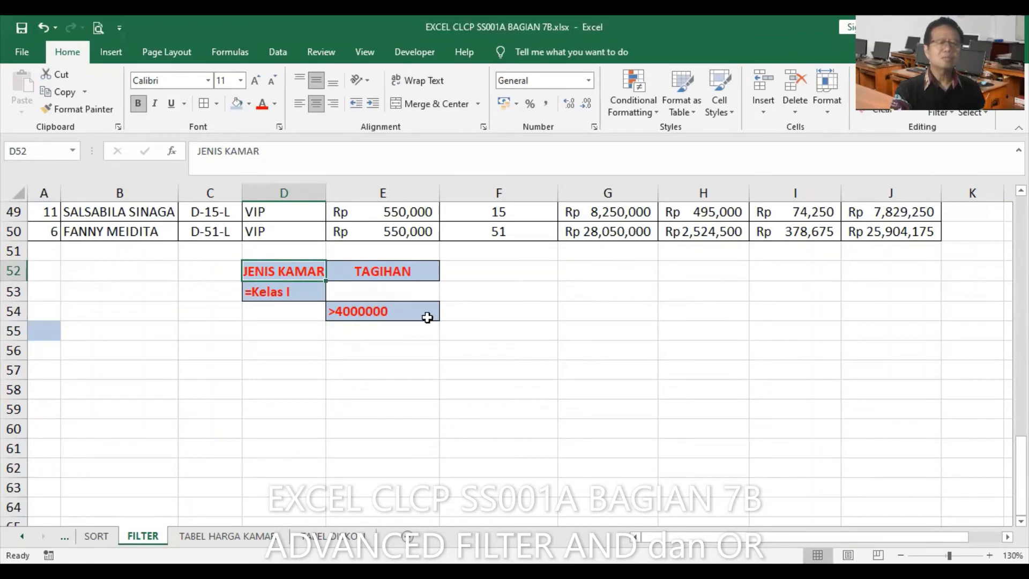
scroll(484, 357, "up", 2)
scroll(484, 358, "up", 3)
scroll(484, 356, "up", 4)
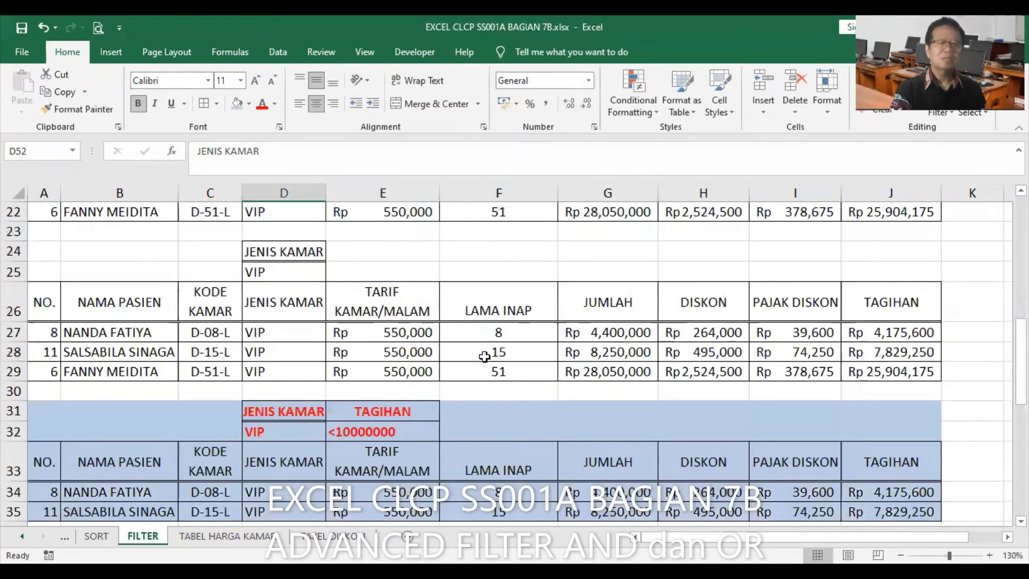
scroll(484, 356, "up", 7)
left_click(519, 336)
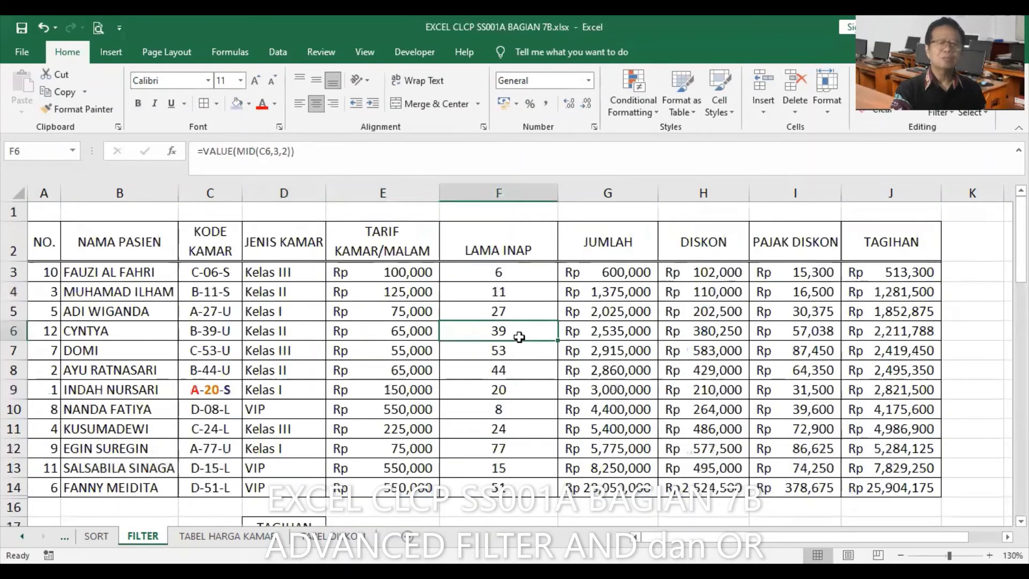
Open Advanced Filter, choose copy to another location, and erase the previous criteria and output ranges.
left_click(280, 49)
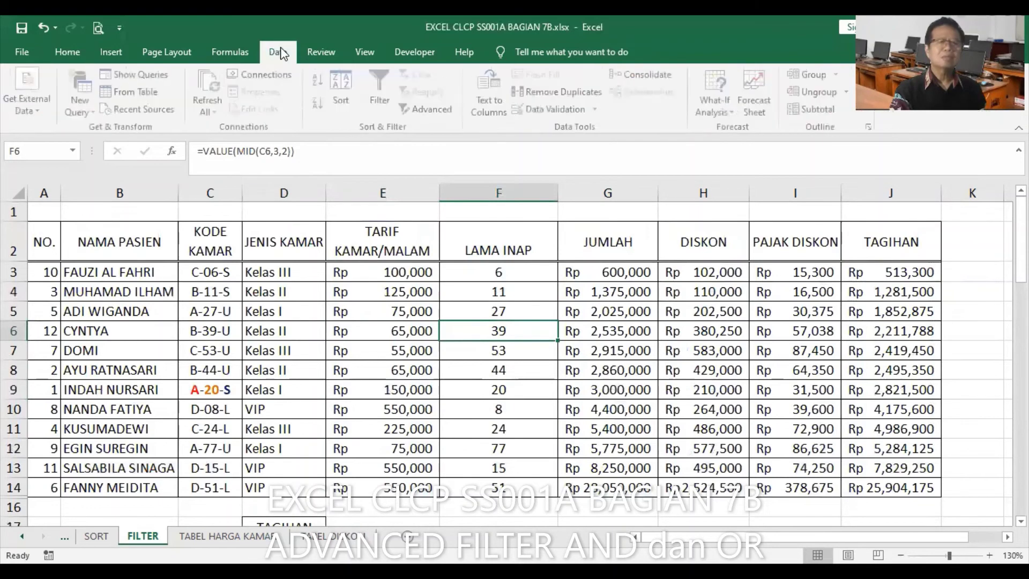
left_click(429, 109)
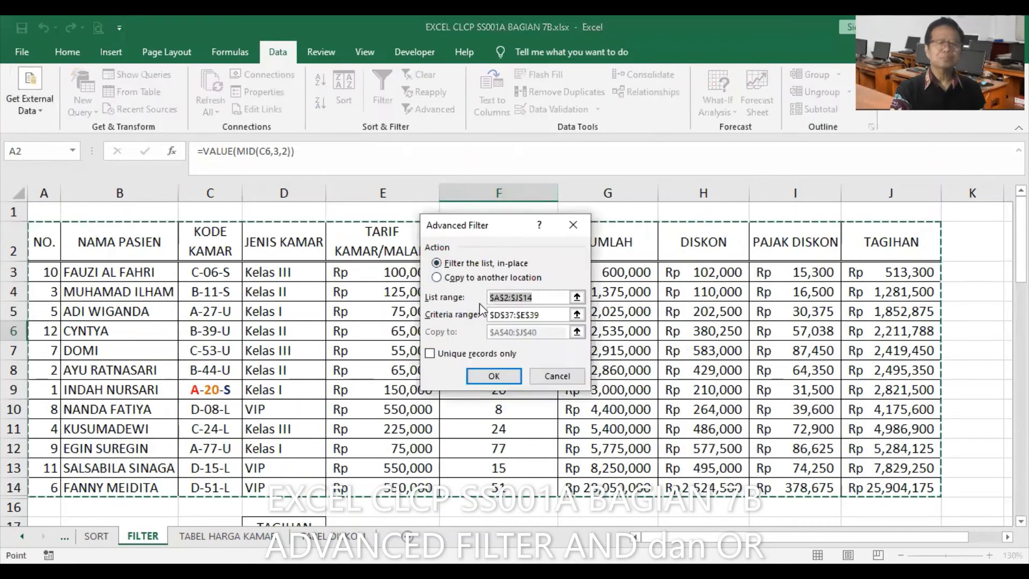
left_click(437, 277)
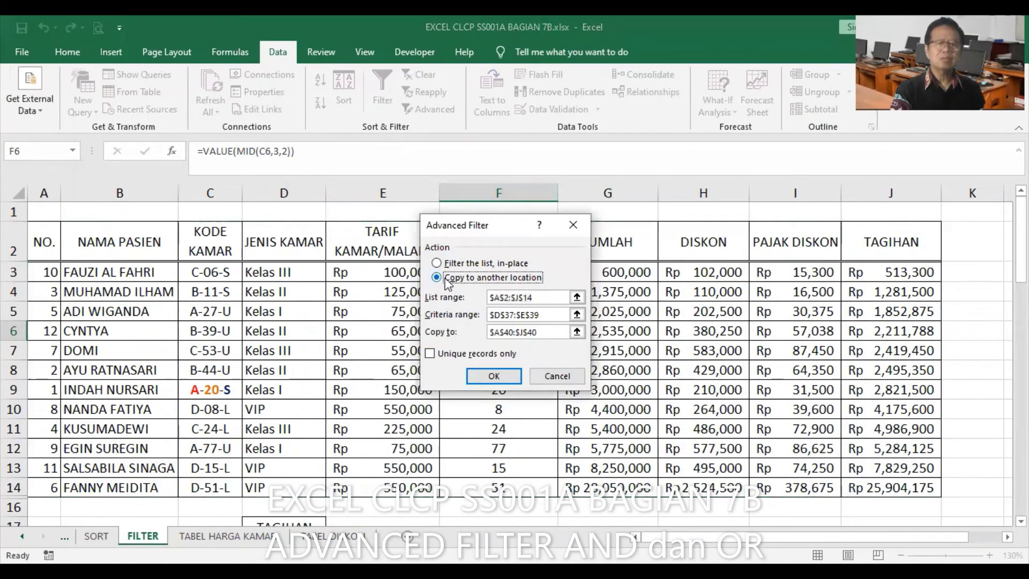
left_click(545, 315)
key("BackSpace")
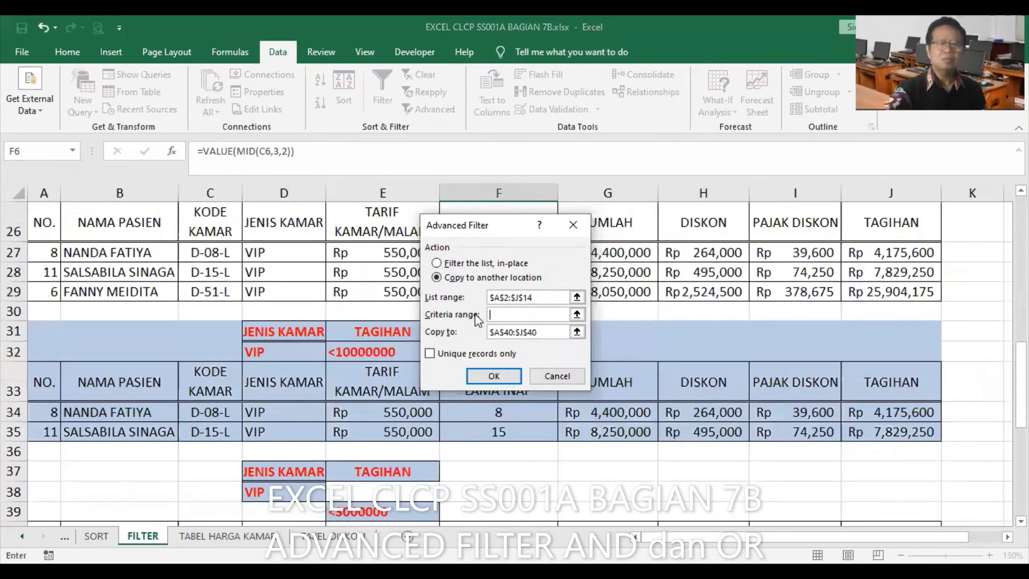
left_click(550, 333)
key("BackSpace")
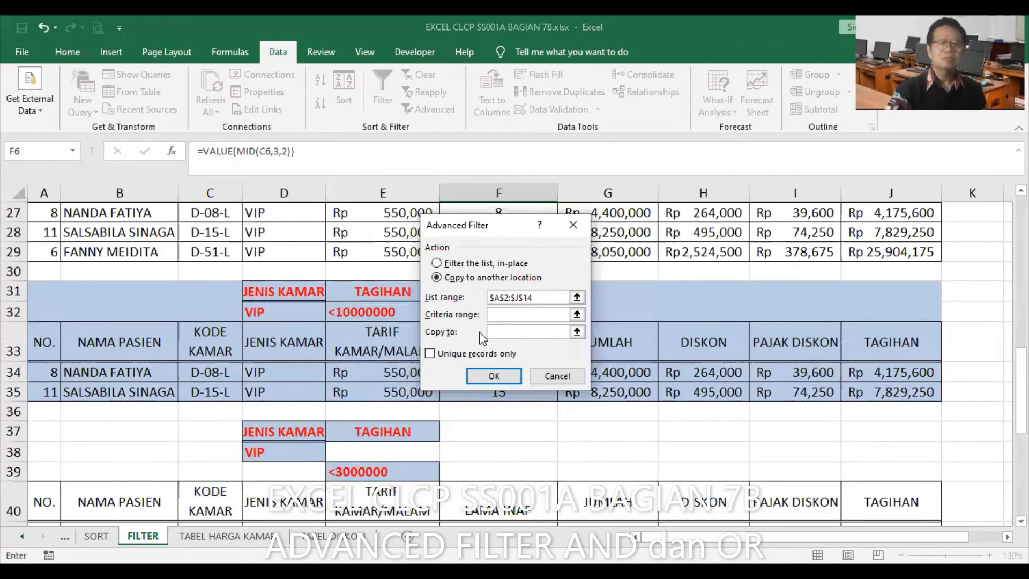
Set the criteria range to D52:E54 and output to A55, then run the filter.
left_click(515, 315)
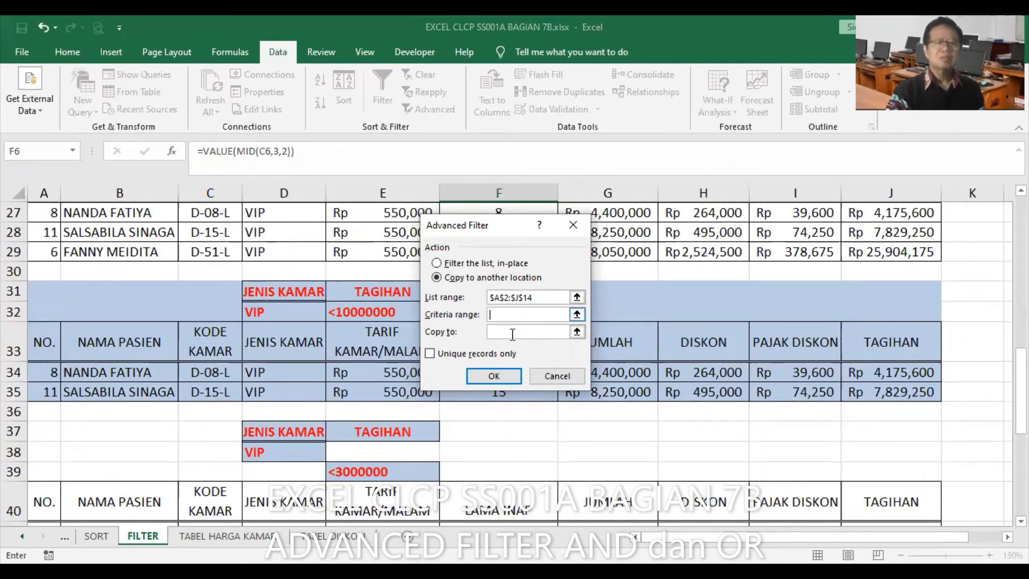
scroll(345, 407, "down", 3)
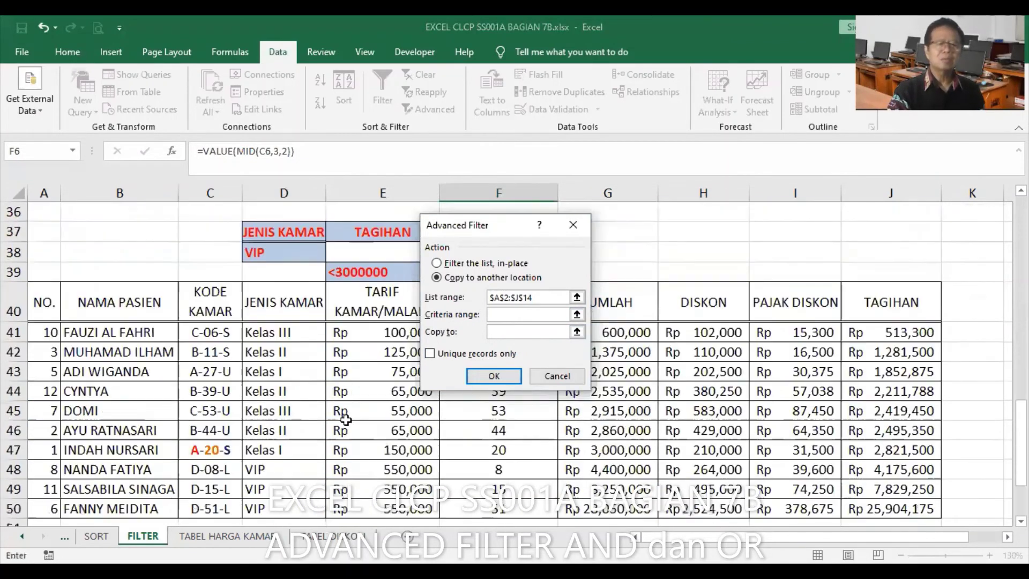
scroll(343, 417, "down", 3)
left_click(280, 349)
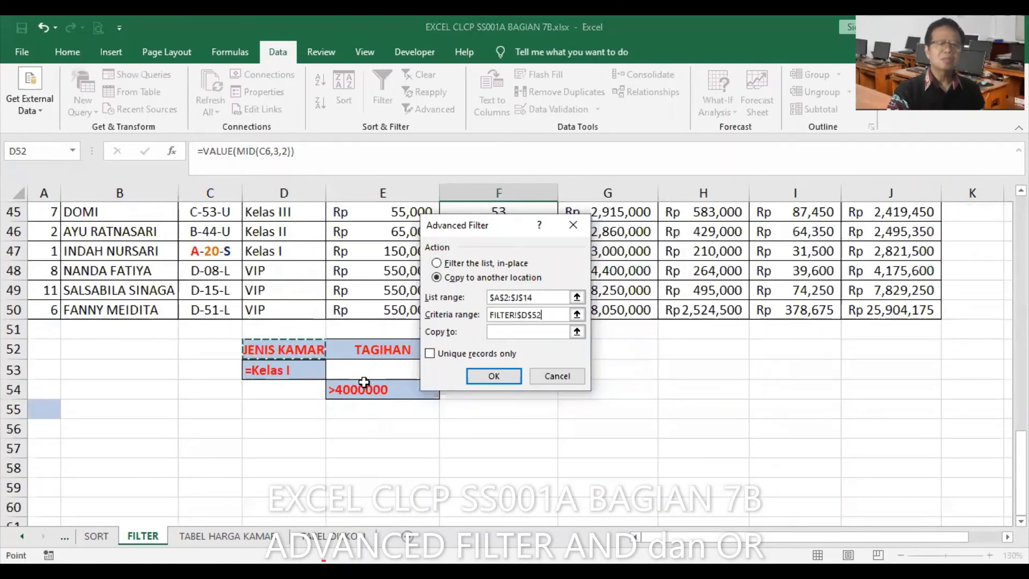
left_click_drag(365, 382, 366, 387)
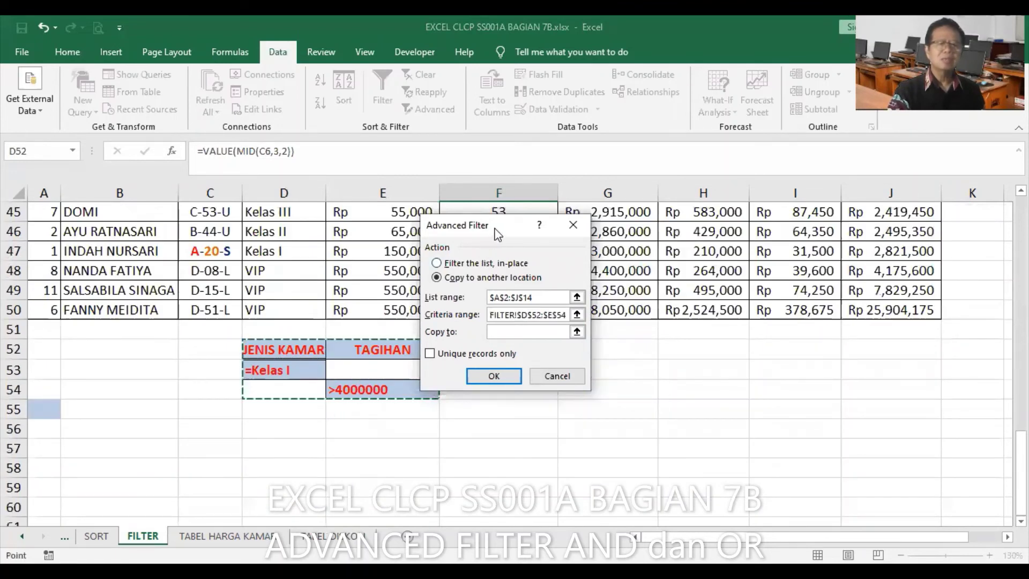
left_click_drag(497, 233, 584, 231)
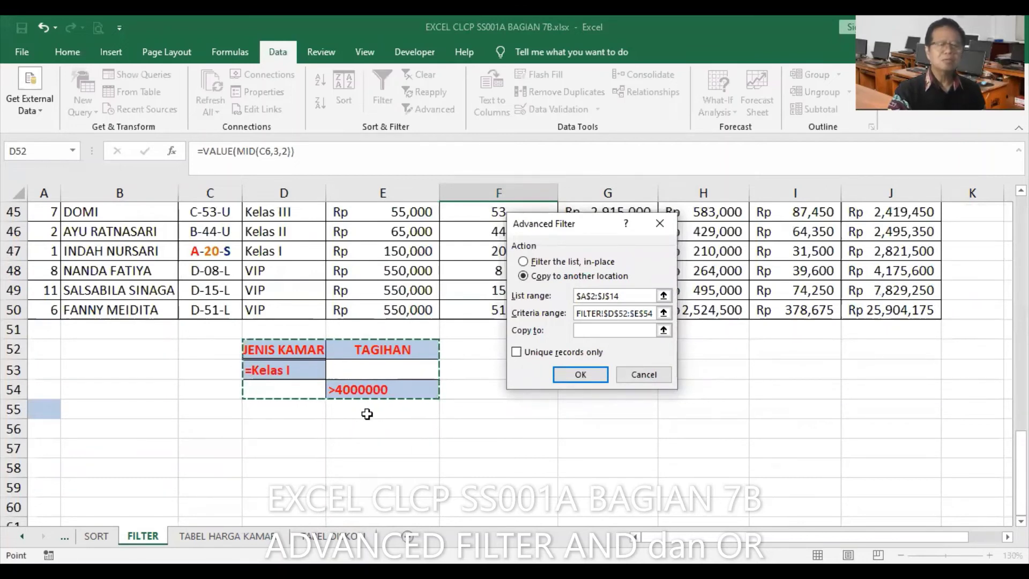
left_click(603, 331)
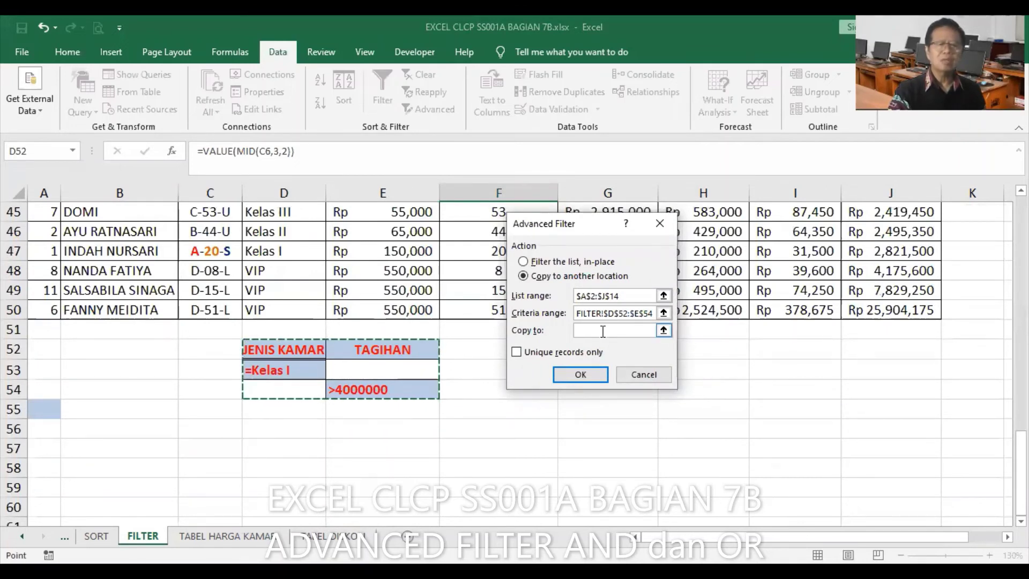
left_click(45, 410)
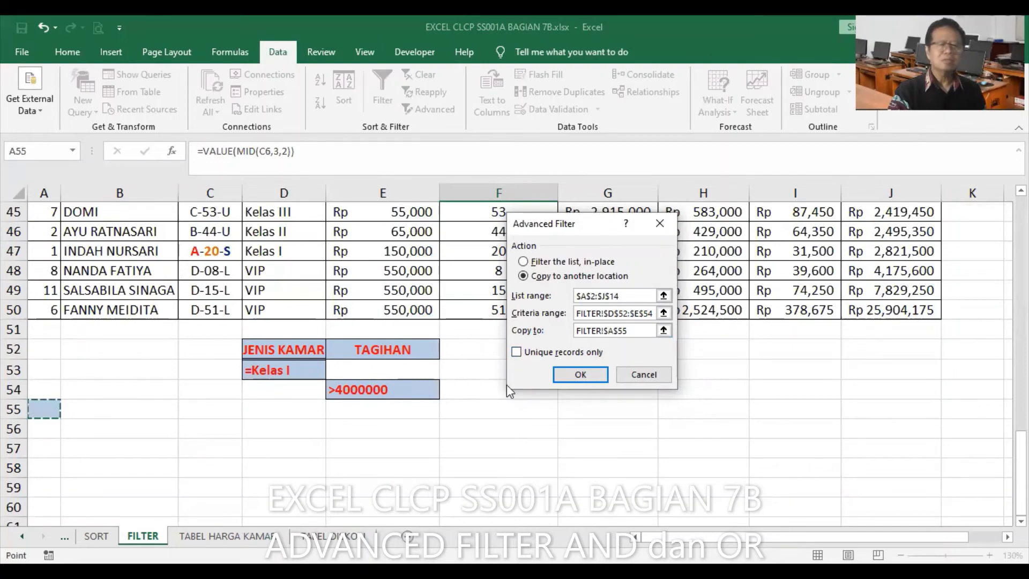
left_click(581, 374)
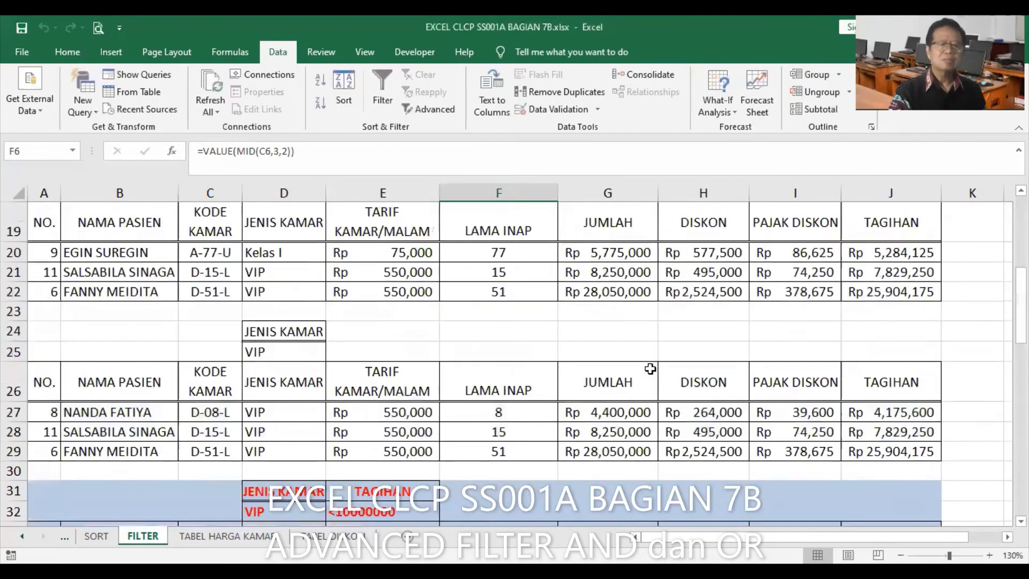
scroll(650, 369, "down", 5)
scroll(650, 368, "down", 4)
scroll(645, 372, "down", 1)
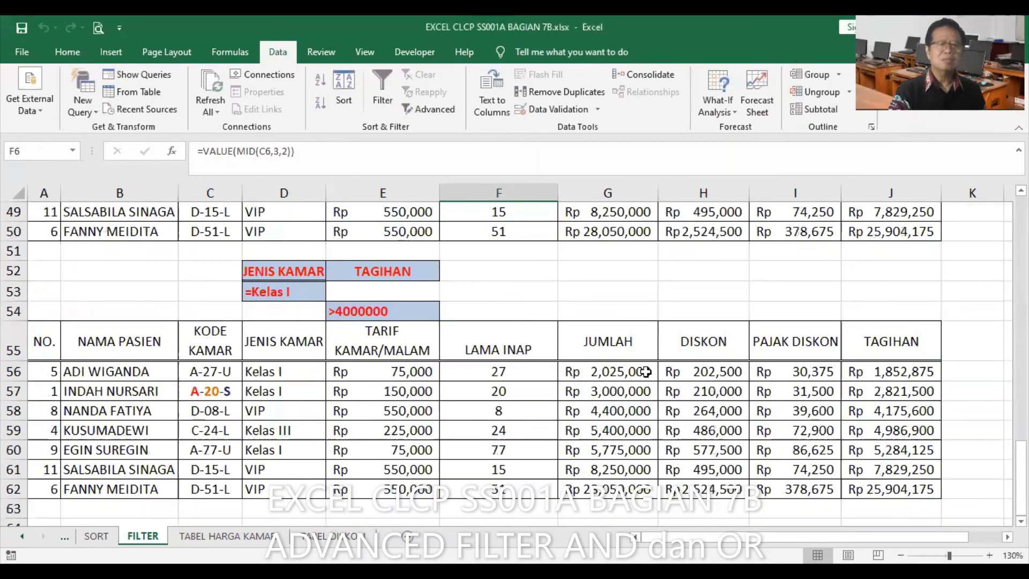
scroll(646, 372, "down", 1)
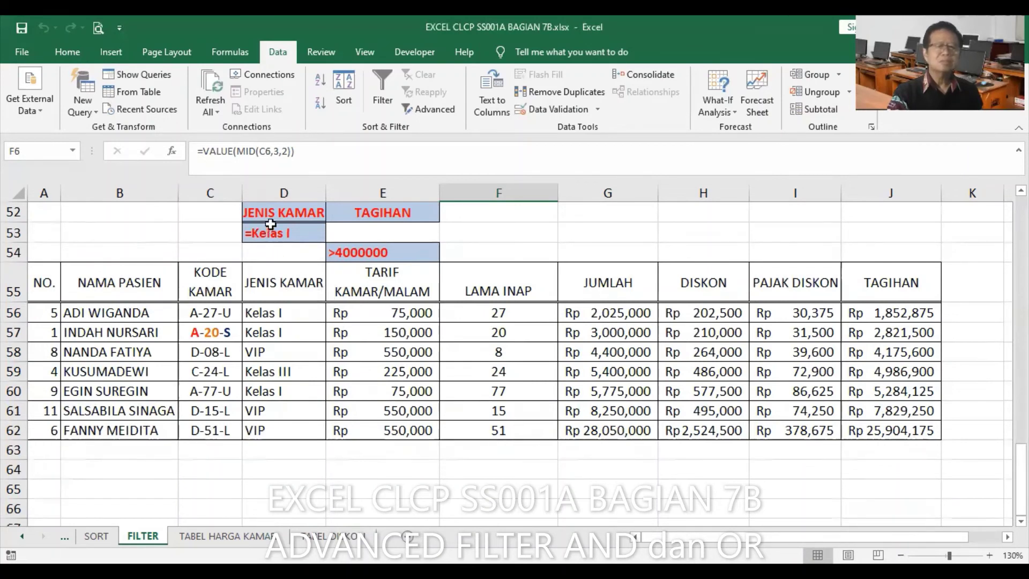
left_click(287, 311)
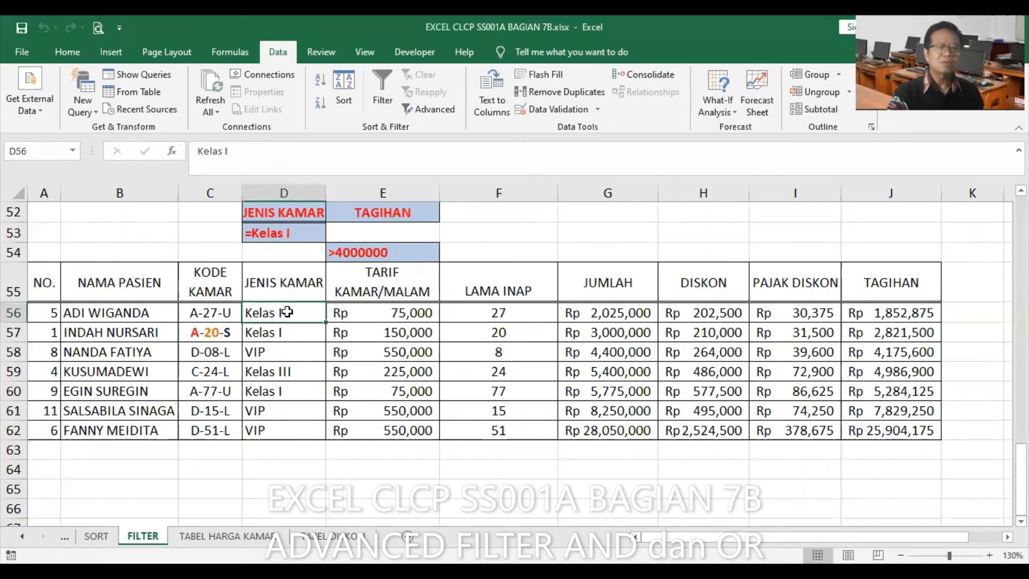
left_click(285, 331, "ctrl")
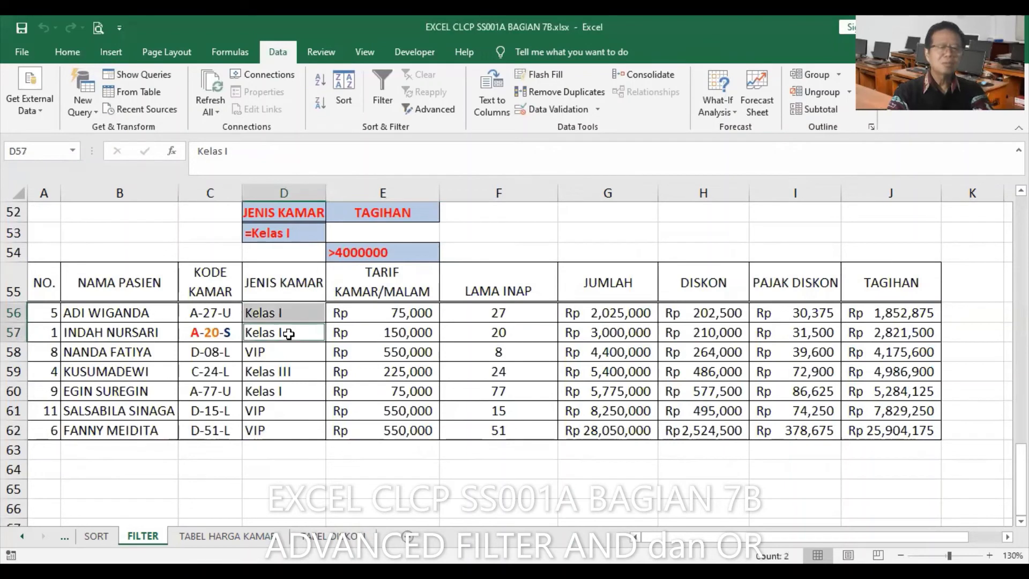
left_click(295, 394, "ctrl")
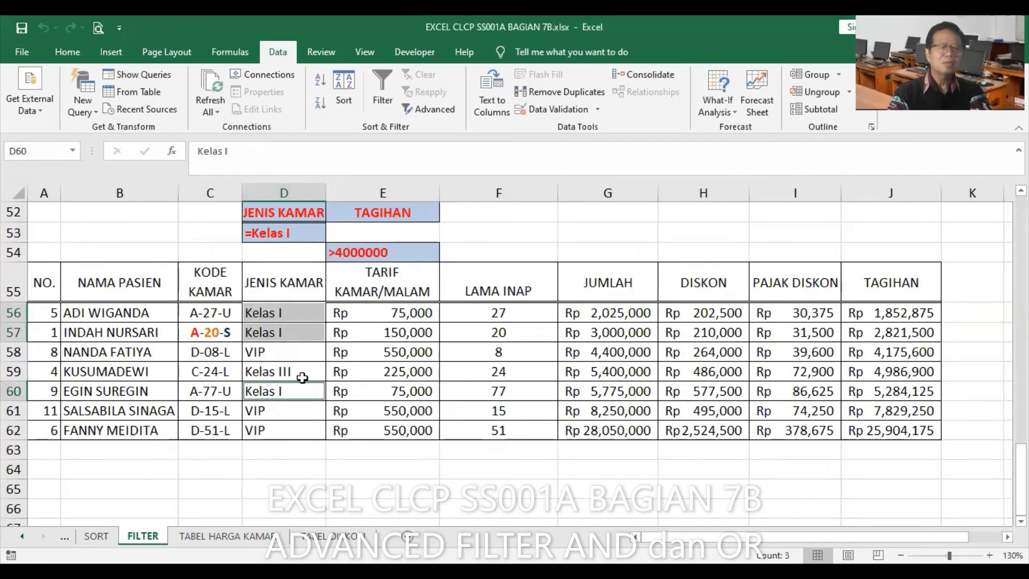
left_click(300, 371)
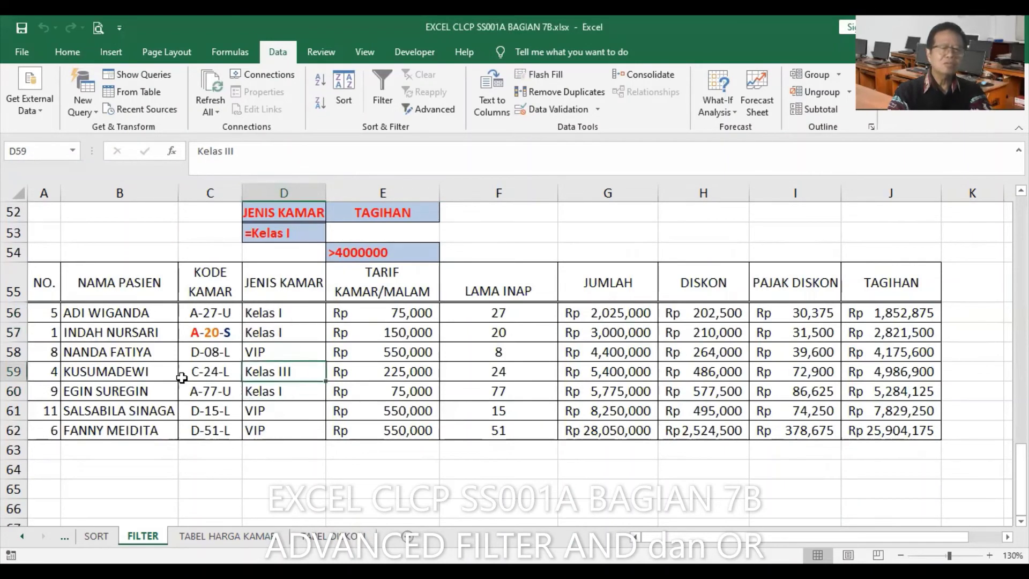
left_click(17, 371)
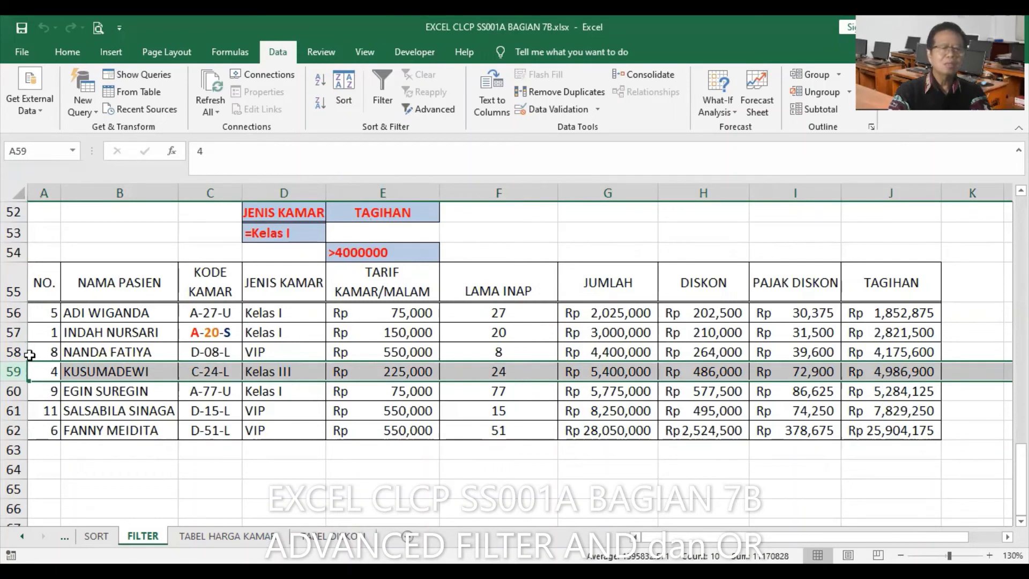
left_click(13, 351)
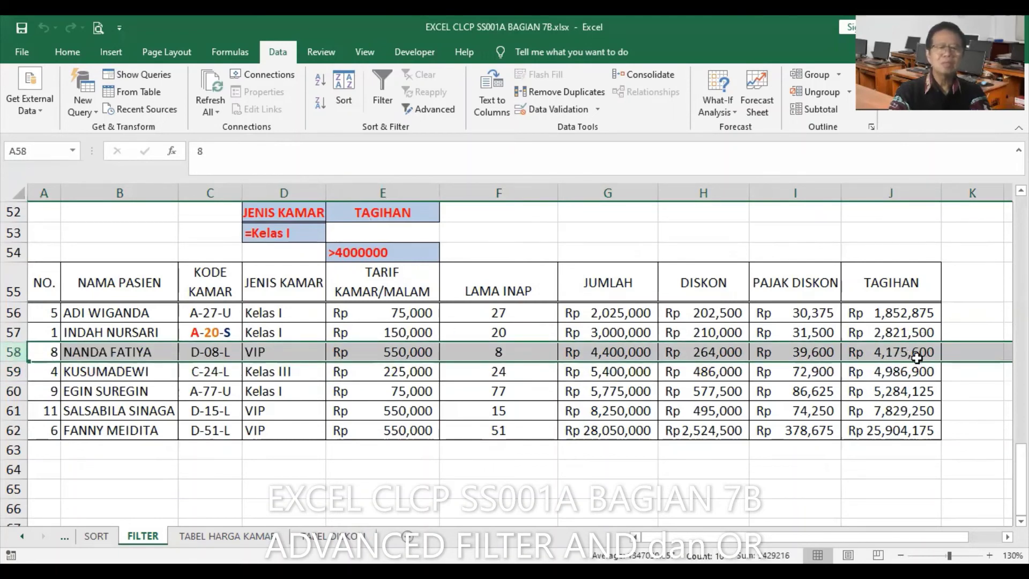
left_click(404, 469)
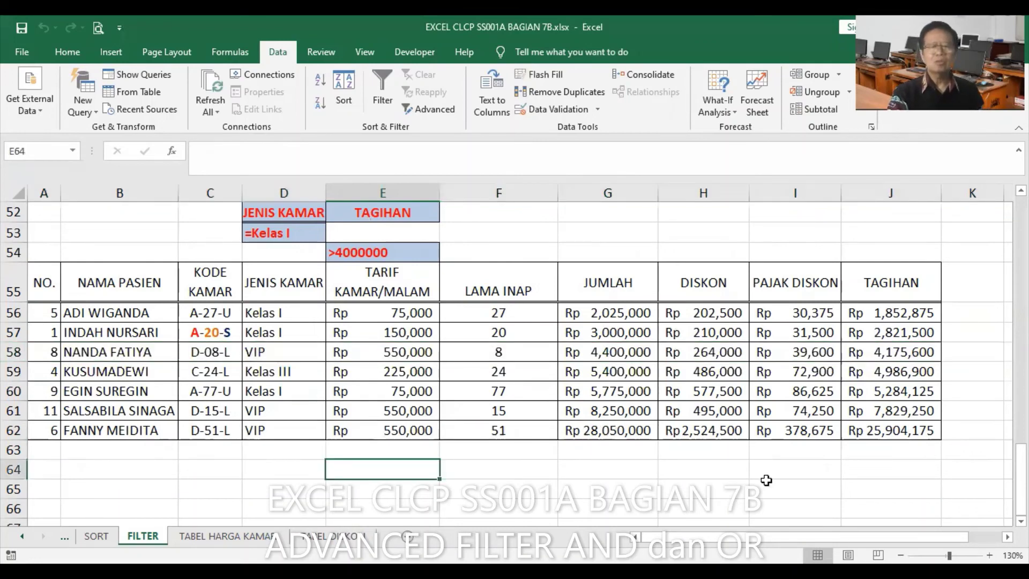